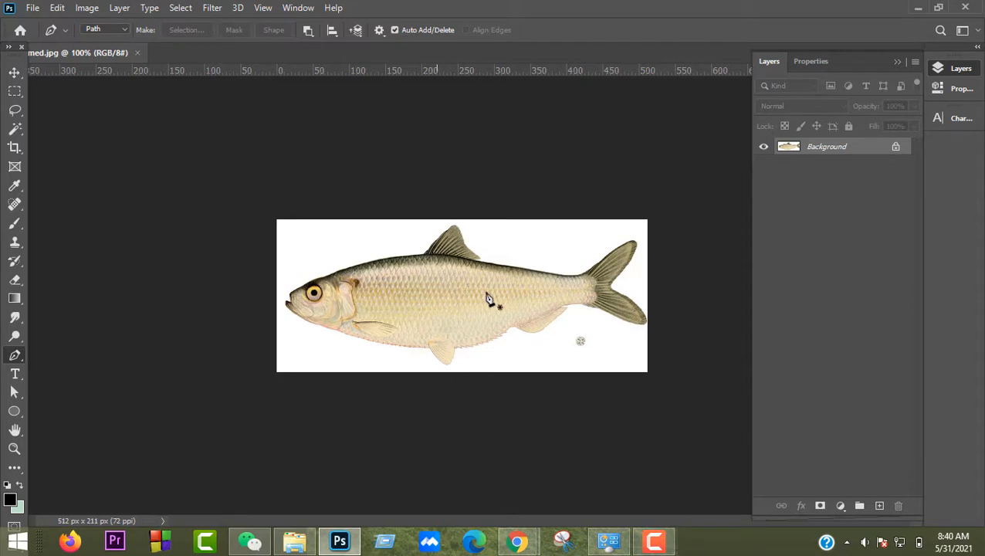
Unlock the background layer, delete the white area around the fish with the Magic Wand tool, and deselect.
{"action": "left_click", "coordinate": [896, 149]}
{"action": "scroll", "coordinate": [532, 235], "scroll_direction": "up", "scroll_amount": 3}
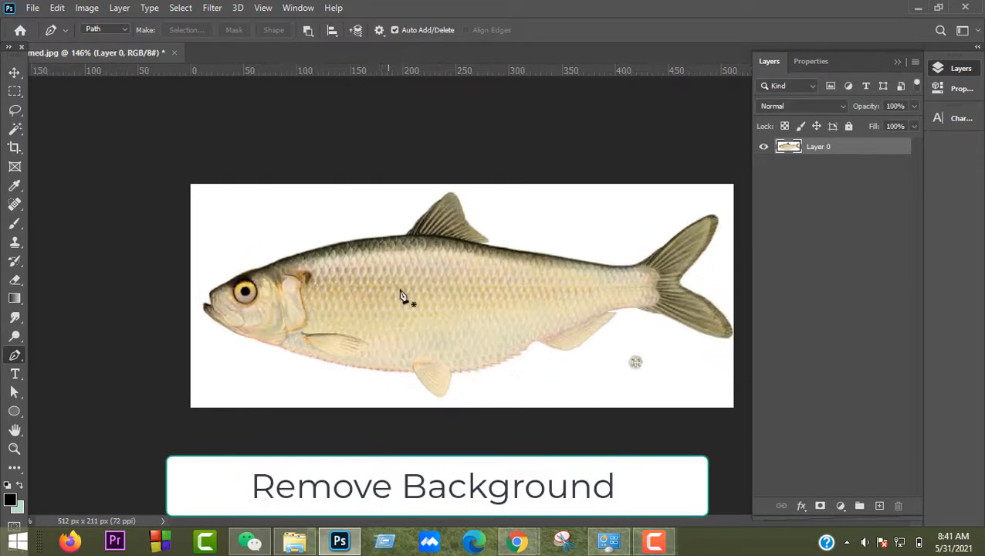
{"action": "left_click", "coordinate": [22, 126]}
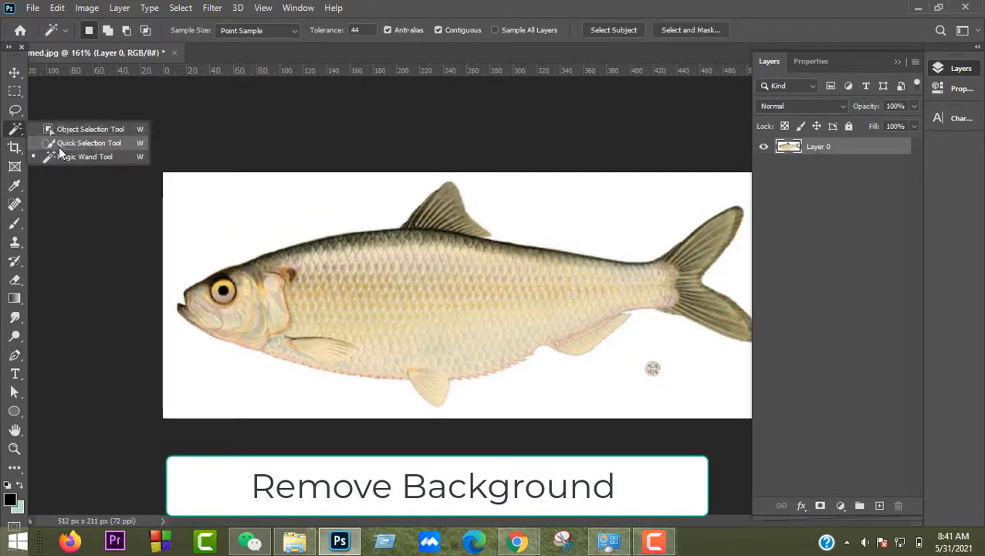
{"action": "left_click", "coordinate": [62, 153]}
{"action": "left_click", "coordinate": [237, 204]}
{"action": "key", "text": "Delete"}
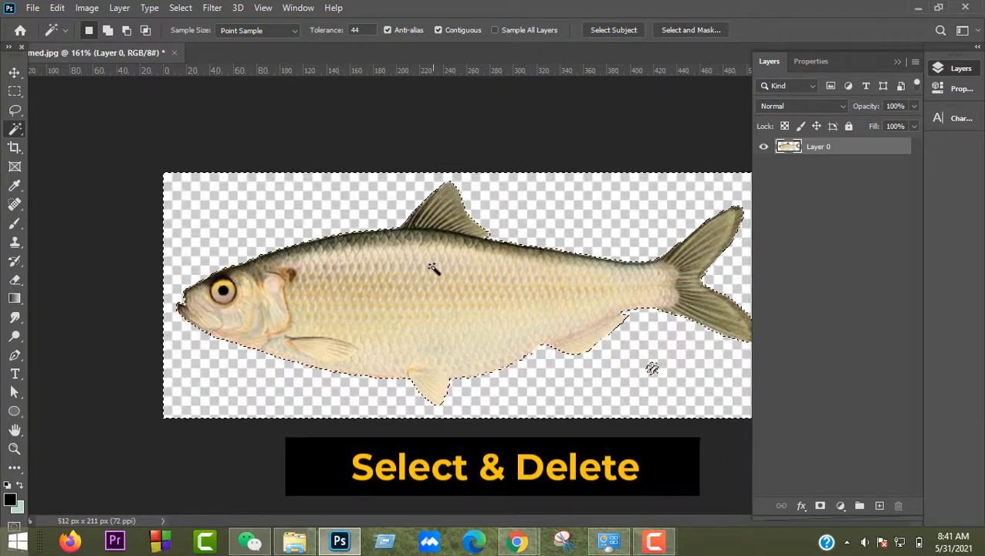
{"action": "key", "text": "ctrl+d"}
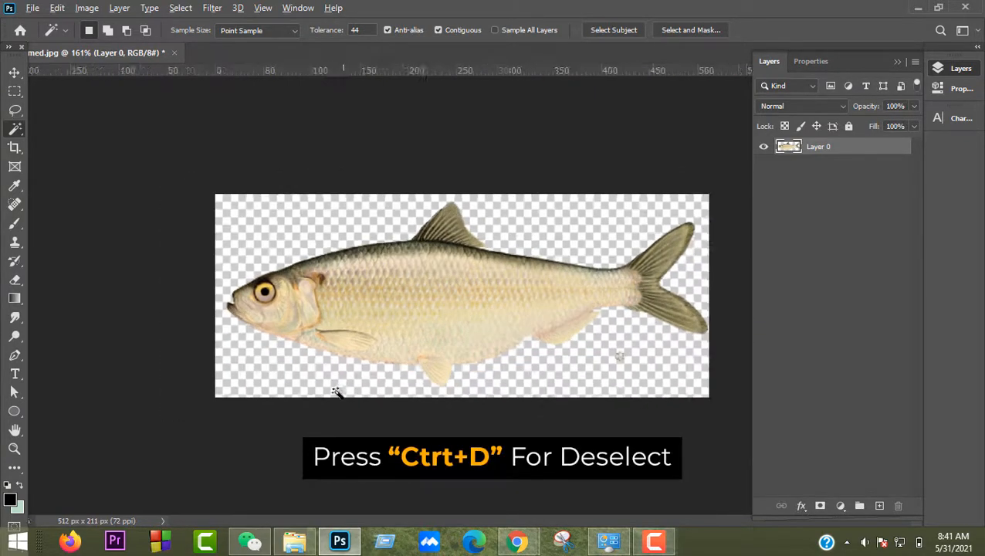
Lasso the small leftover mark below the tail, delete it, and clear the selection.
{"action": "left_click", "coordinate": [15, 110]}
{"action": "mouse_move", "coordinate": [635, 385]}
{"action": "left_mouse_down"}
{"action": "mouse_move", "coordinate": [657, 348]}
{"action": "mouse_move", "coordinate": [680, 378]}
{"action": "mouse_move", "coordinate": [636, 383]}
{"action": "left_mouse_up"}
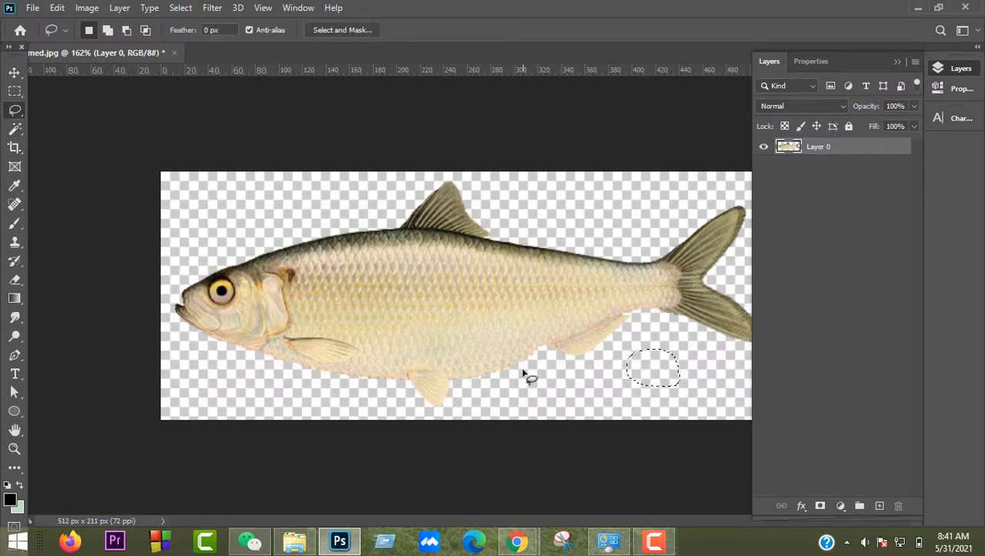
{"action": "key", "text": "ctrl+d"}
Create a new 1280 x 720 pixel RGB document at 300 pixels/inch with a white background.
{"action": "left_click", "coordinate": [34, 10]}
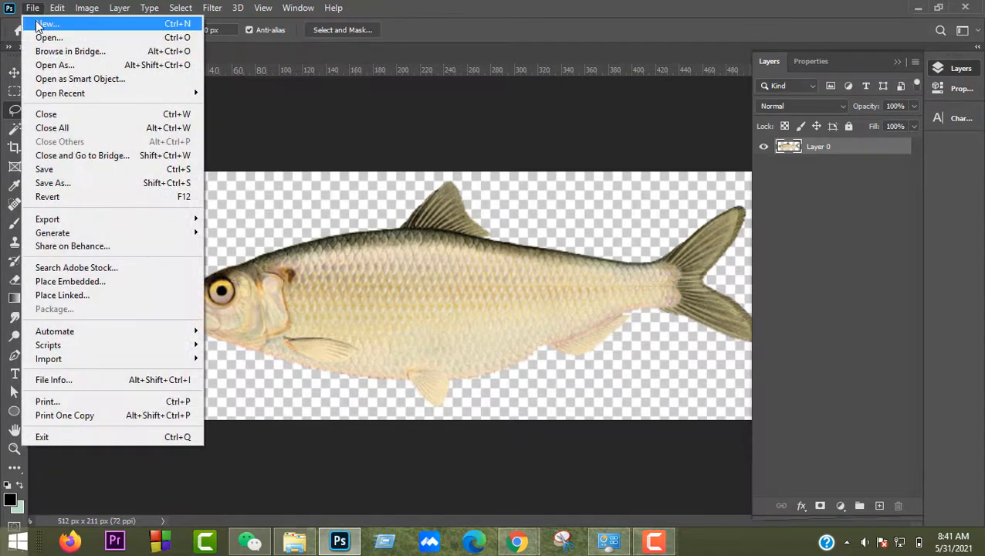
{"action": "left_click", "coordinate": [39, 26]}
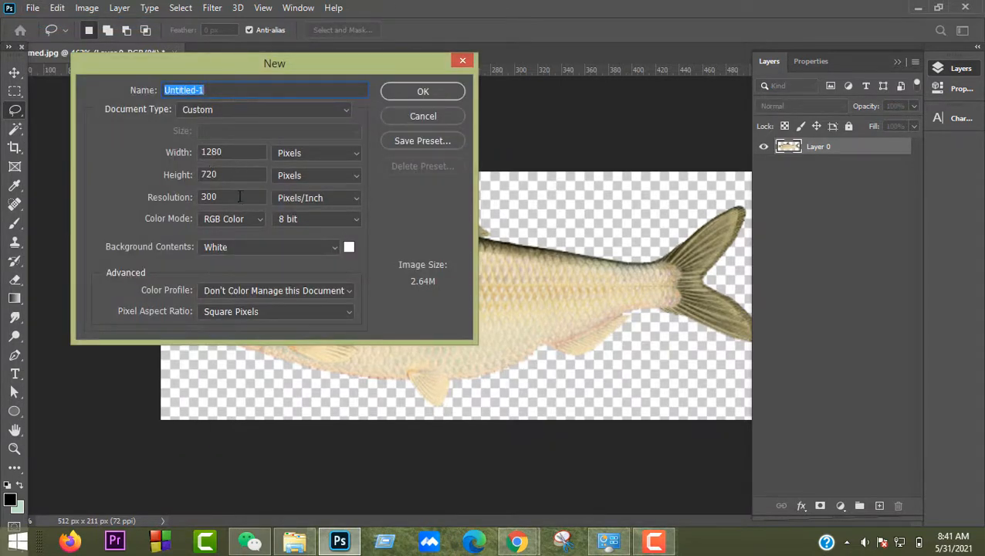
{"action": "left_click", "coordinate": [240, 197]}
{"action": "left_click", "coordinate": [423, 92]}
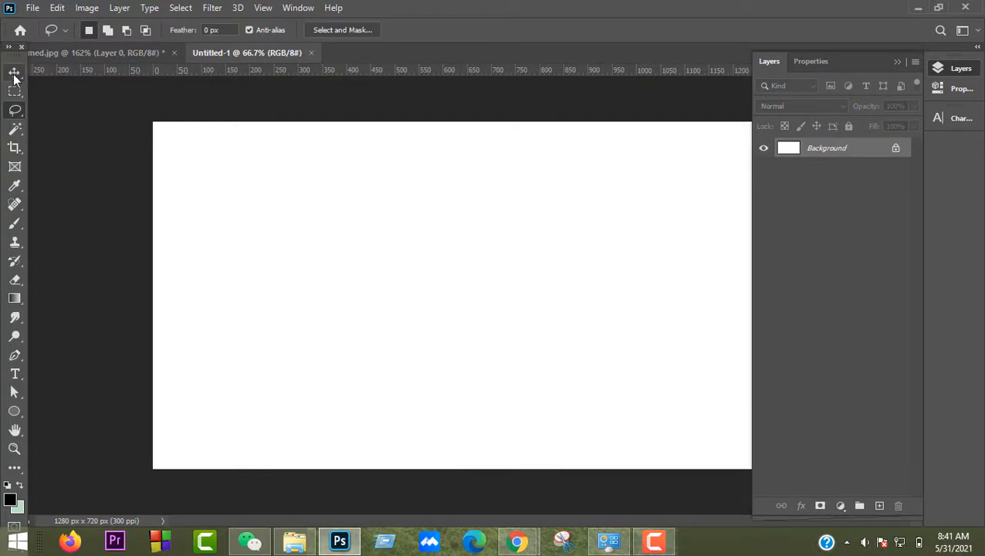
Move the cut-out fish from its image into the new Untitled-1 document.
{"action": "left_click", "coordinate": [77, 53]}
{"action": "left_click", "coordinate": [14, 72]}
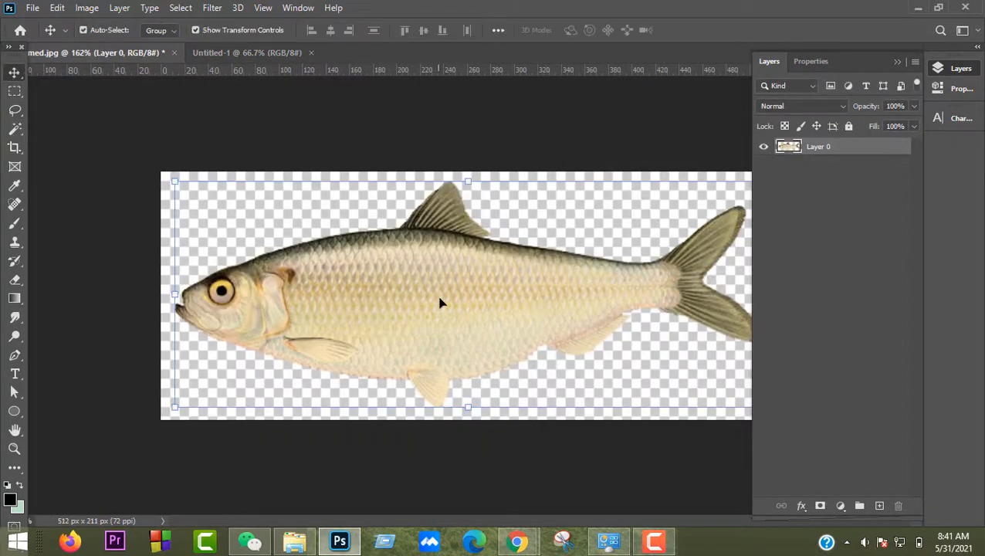
{"action": "left_click_drag", "start_coordinate": [440, 301], "coordinate": [406, 262]}
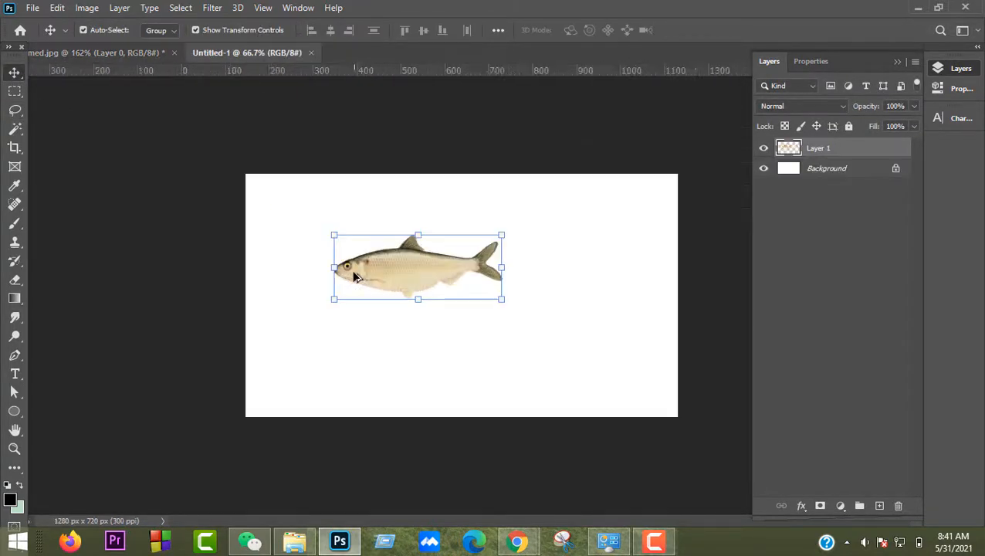
Scale the fish to about 223%, centre it on the canvas, rotate it about 1.6°, and apply the transform.
{"action": "left_click_drag", "start_coordinate": [425, 229], "coordinate": [418, 158]}
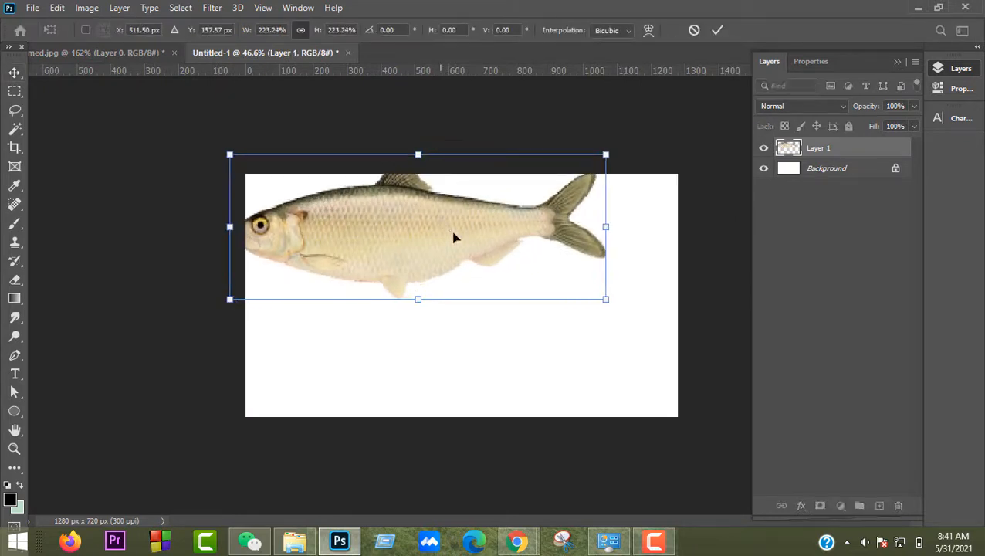
{"action": "left_click_drag", "start_coordinate": [454, 236], "coordinate": [499, 313]}
{"action": "mouse_move", "coordinate": [670, 202]}
{"action": "left_mouse_down"}
{"action": "mouse_move", "coordinate": [682, 221]}
{"action": "mouse_move", "coordinate": [685, 192]}
{"action": "left_mouse_up"}
{"action": "left_click", "coordinate": [718, 30]}
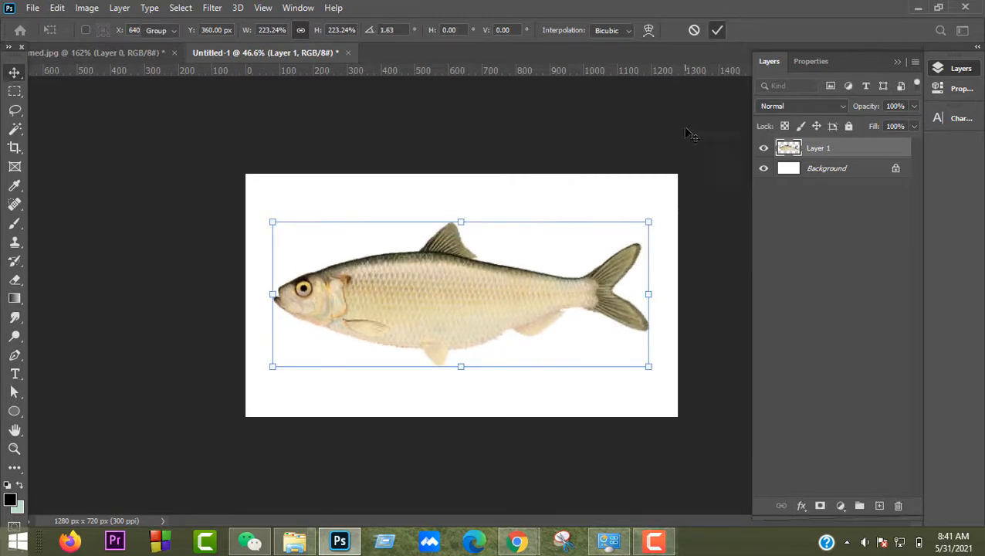
With the Pen tool in Path mode, trace from the back behind the gills down and around the pectoral fin's outline.
{"action": "scroll", "coordinate": [528, 260], "scroll_direction": "up", "scroll_amount": 3}
{"action": "scroll", "coordinate": [331, 245], "scroll_direction": "up", "scroll_amount": 1}
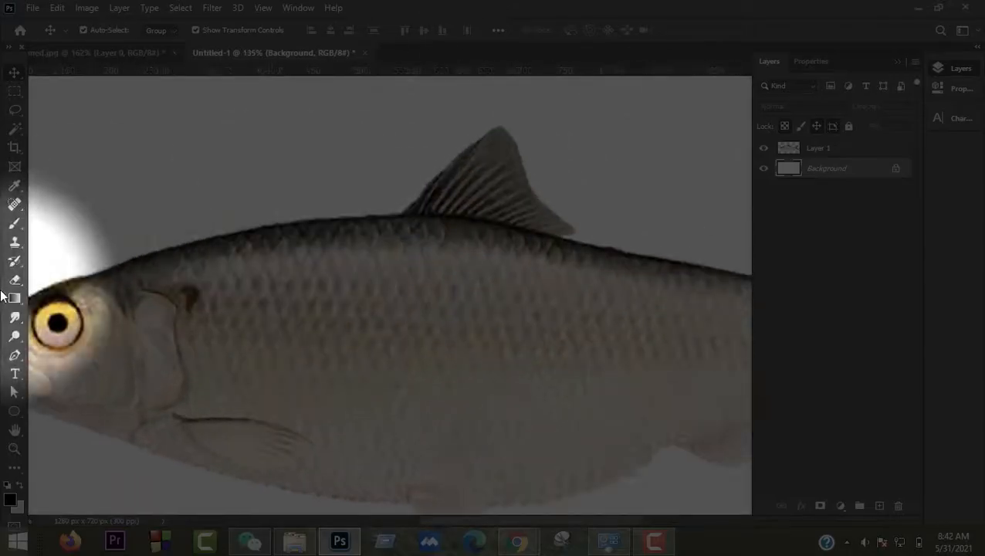
{"action": "left_click", "coordinate": [16, 358]}
{"action": "left_click", "coordinate": [48, 357]}
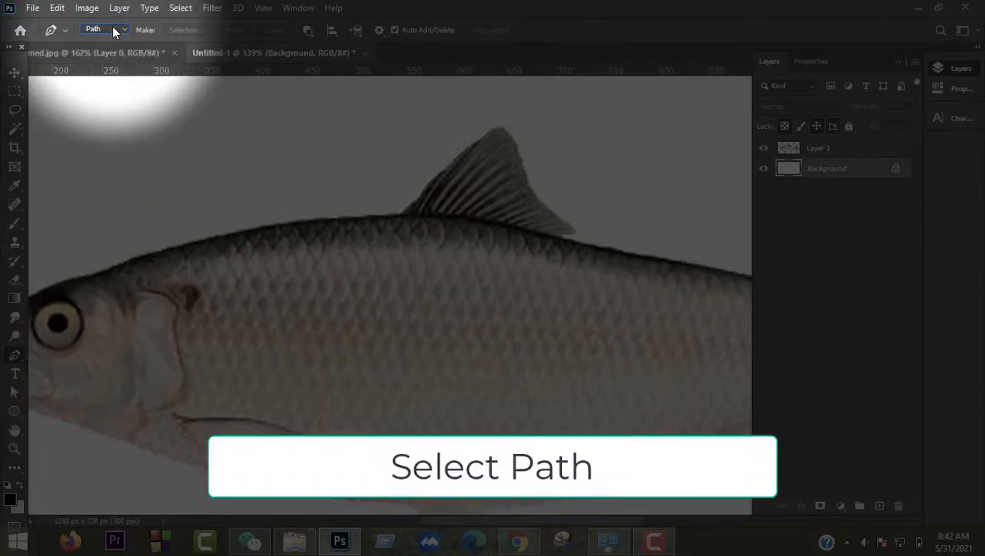
{"action": "left_click", "coordinate": [113, 29]}
{"action": "left_click", "coordinate": [116, 51]}
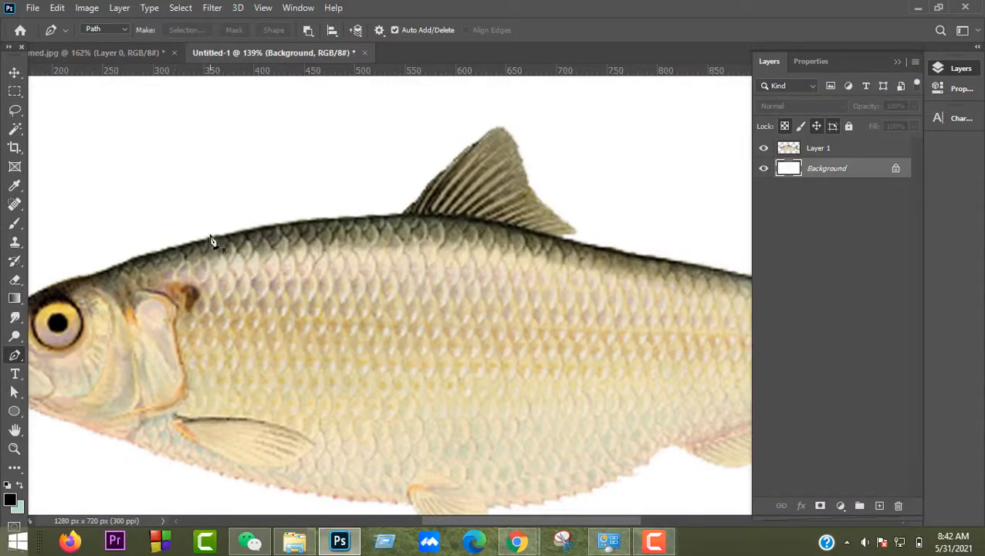
{"action": "left_click", "coordinate": [222, 419]}
{"action": "scroll", "coordinate": [304, 469], "scroll_direction": "up", "scroll_amount": 4}
{"action": "scroll", "coordinate": [311, 462], "scroll_direction": "down", "scroll_amount": 2}
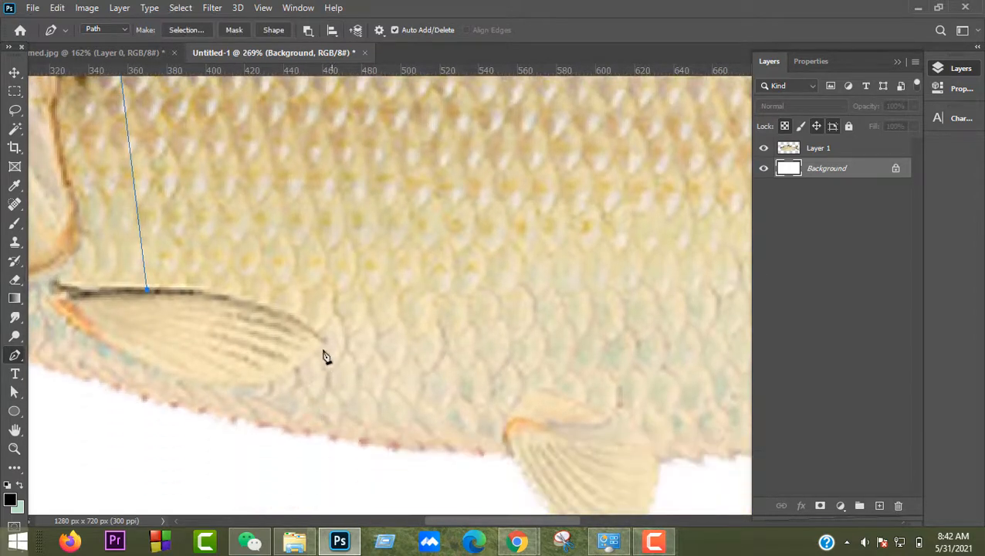
{"action": "left_click_drag", "start_coordinate": [322, 337], "coordinate": [333, 379]}
{"action": "left_click_drag", "start_coordinate": [155, 367], "coordinate": [183, 491]}
Continue the path below the belly to just before the pelvic fin, up above the back, and close it at its start.
{"action": "scroll", "coordinate": [292, 463], "scroll_direction": "down", "scroll_amount": 3}
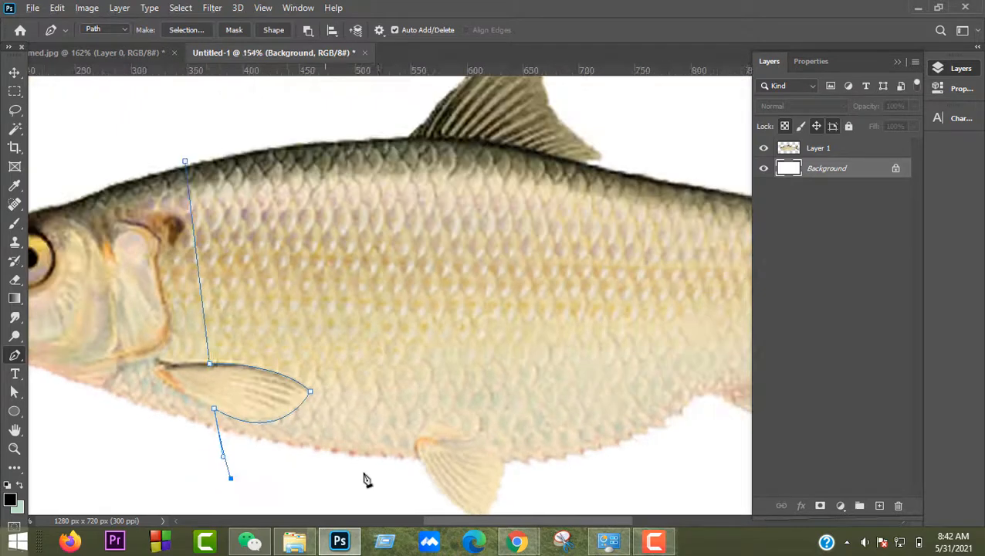
{"action": "left_click", "coordinate": [405, 466]}
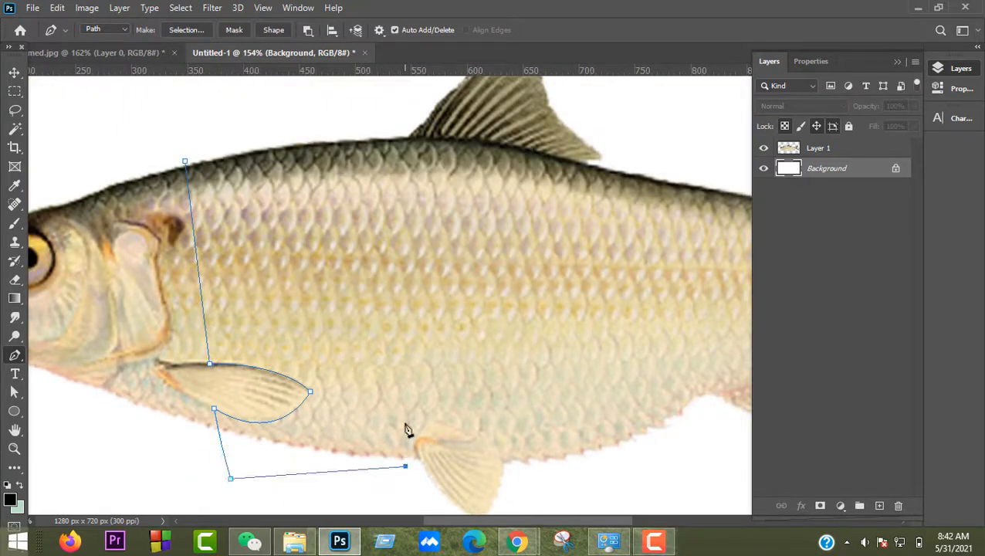
{"action": "left_click", "coordinate": [324, 114]}
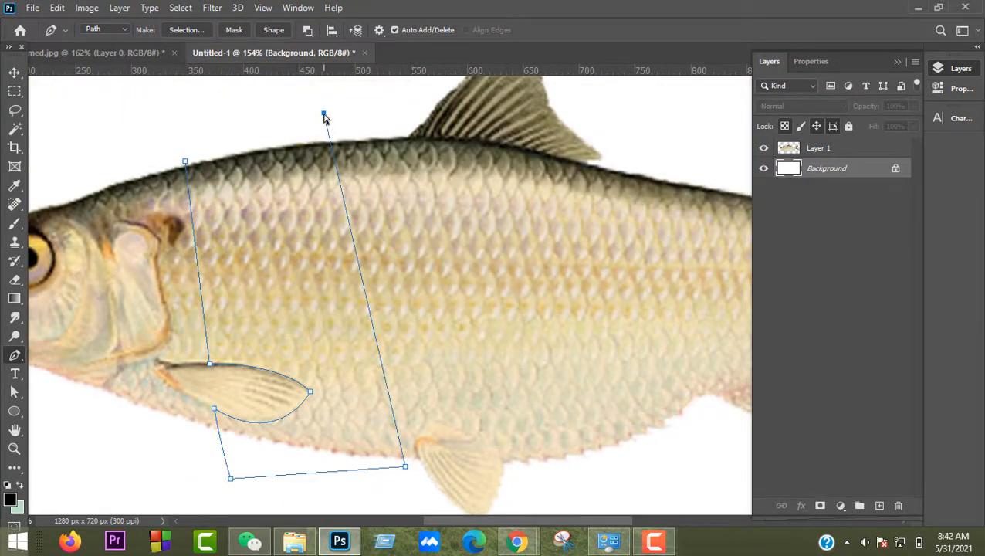
{"action": "key", "text": "ctrl+z"}
{"action": "left_click_drag", "start_coordinate": [338, 115], "coordinate": [338, 101]}
{"action": "scroll", "coordinate": [307, 247], "scroll_direction": "down", "scroll_amount": 5}
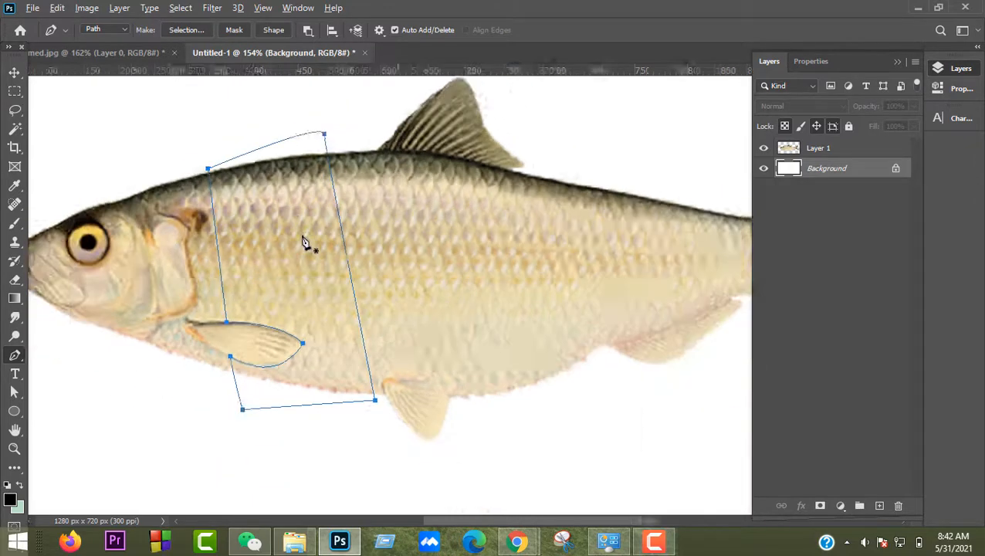
Convert the closed path to a new selection with a feather radius of 0 pixels and invert the selection.
{"action": "right_click", "coordinate": [374, 278]}
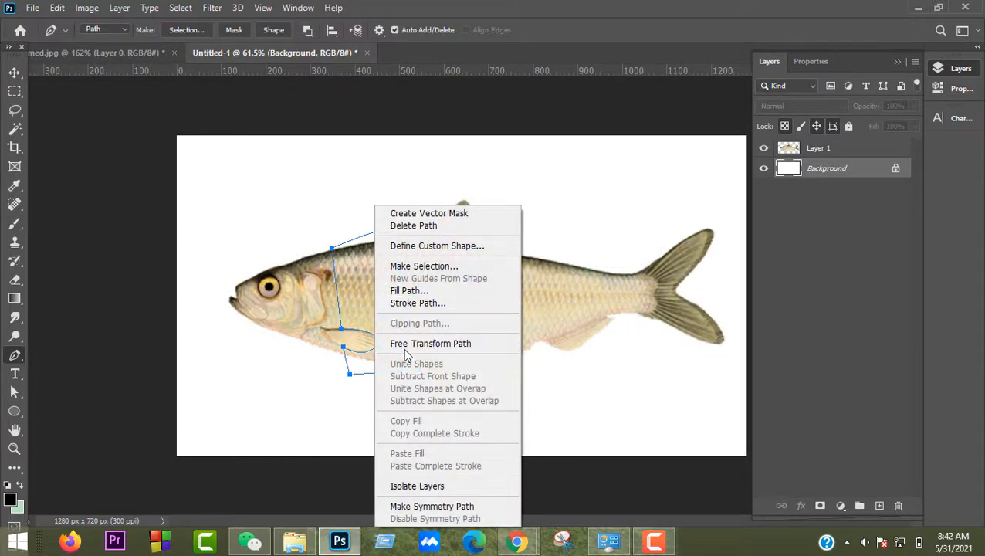
{"action": "left_click", "coordinate": [423, 265]}
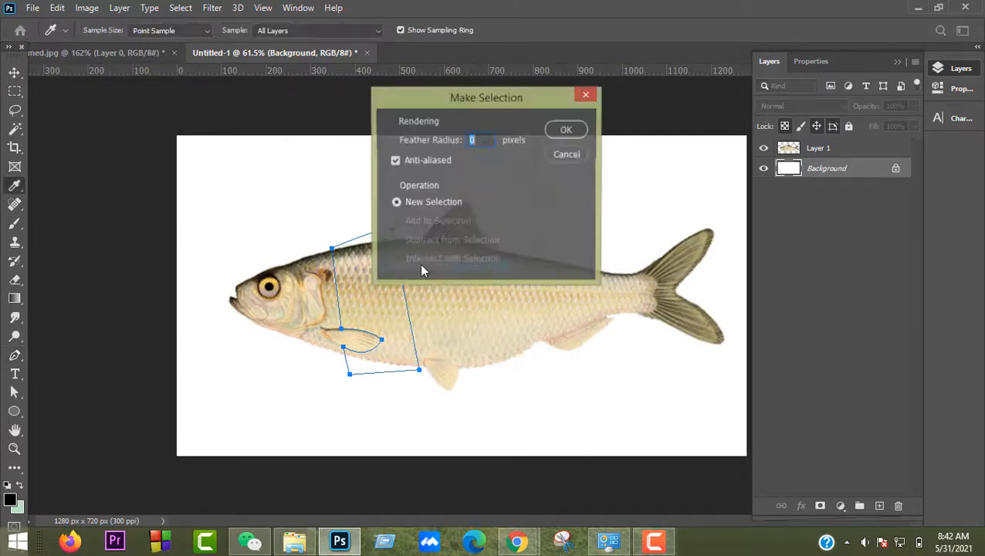
{"action": "left_click", "coordinate": [562, 133]}
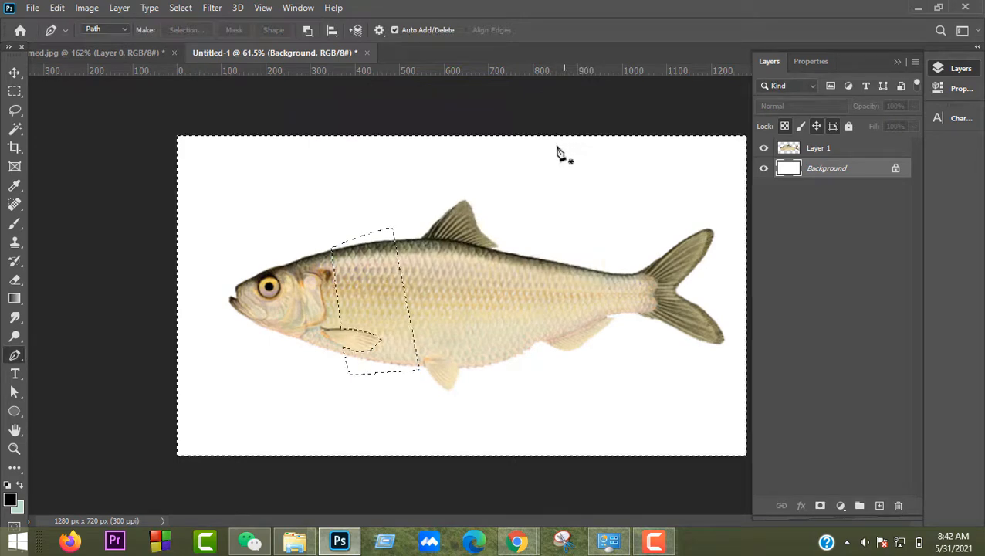
{"action": "left_click", "coordinate": [180, 9]}
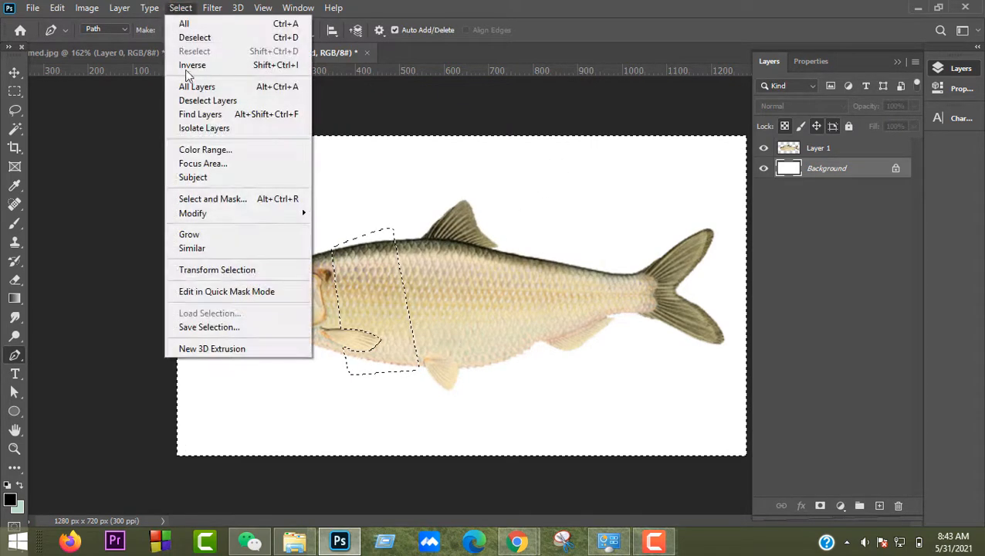
{"action": "left_click", "coordinate": [194, 64]}
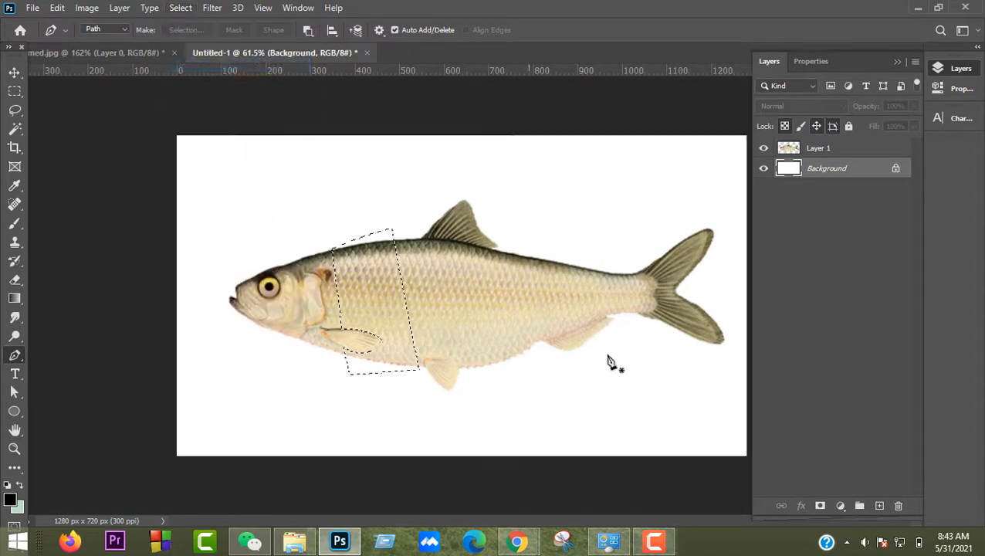
Delete the selected body section behind the head from Layer 1 and deselect.
{"action": "left_click", "coordinate": [818, 149]}
{"action": "key", "text": "Delete"}
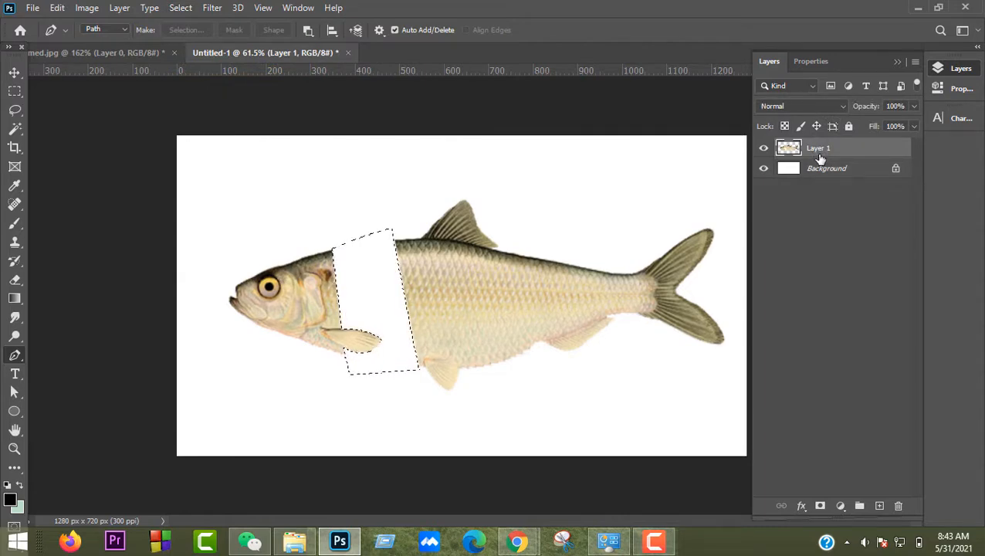
{"action": "key", "text": "ctrl+d"}
Draw a closed pen path around the body section between the rear of the dorsal fin and the start of the anal fin.
{"action": "scroll", "coordinate": [501, 270], "scroll_direction": "up", "scroll_amount": 4}
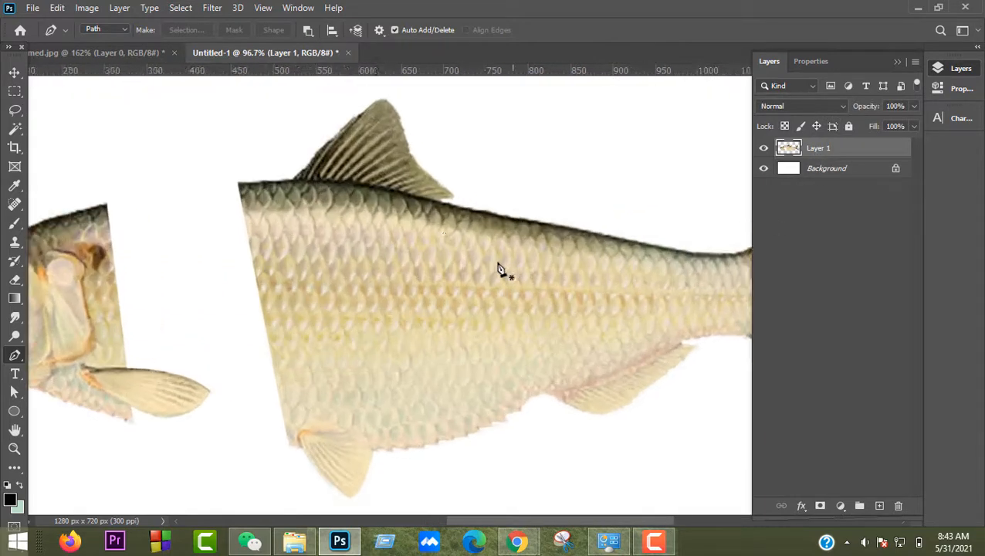
{"action": "left_click", "coordinate": [440, 201]}
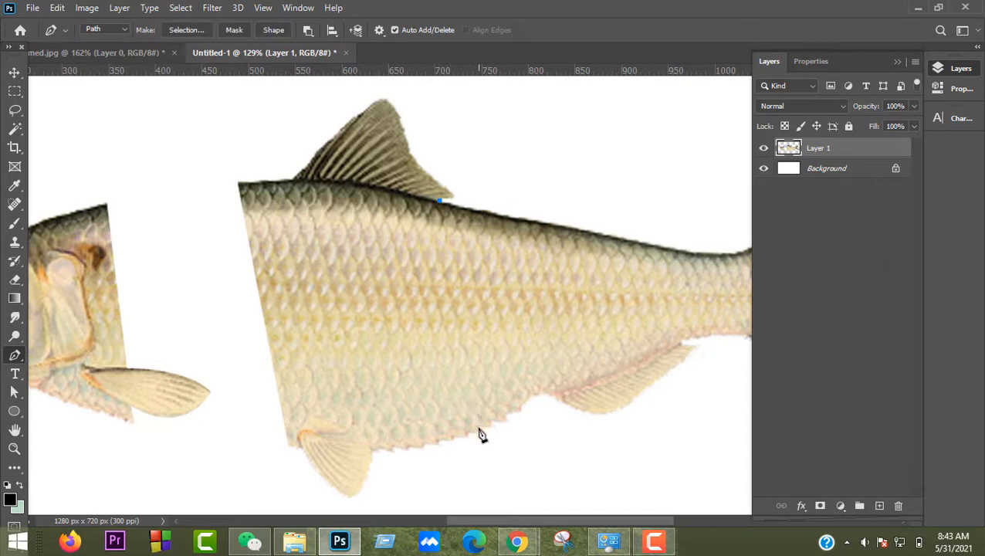
{"action": "left_click_drag", "start_coordinate": [479, 430], "coordinate": [523, 438]}
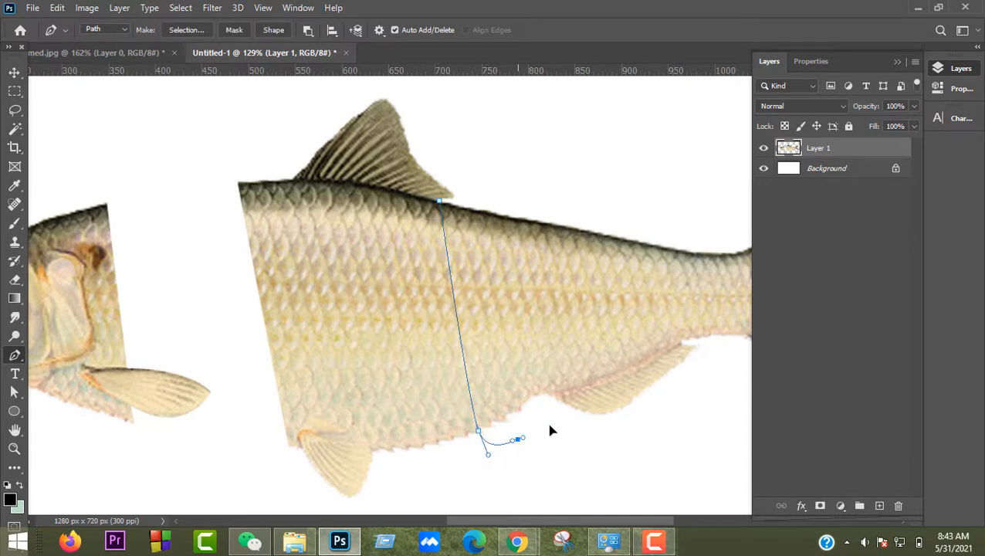
{"action": "left_click", "coordinate": [524, 194]}
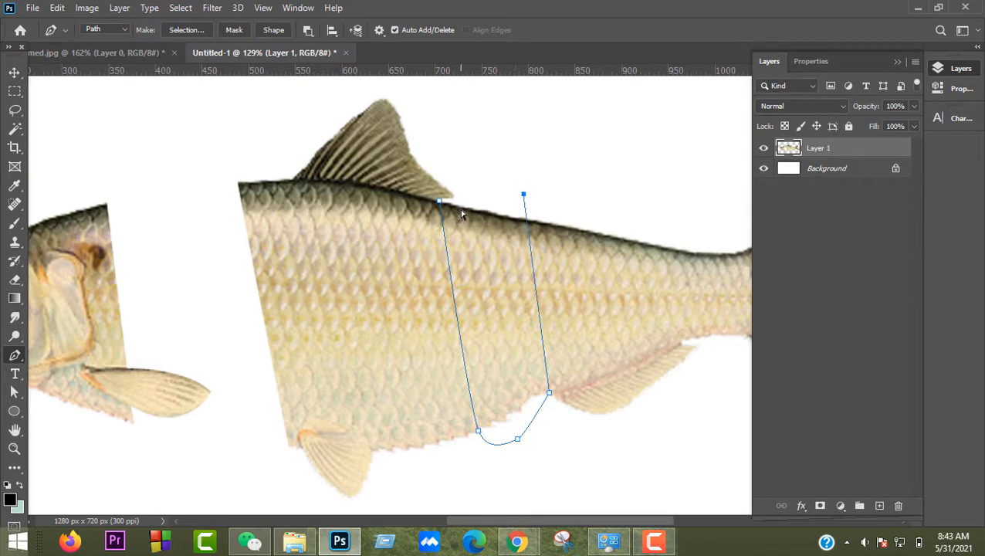
{"action": "key", "text": "ctrl+z"}
{"action": "left_click_drag", "start_coordinate": [553, 198], "coordinate": [552, 188]}
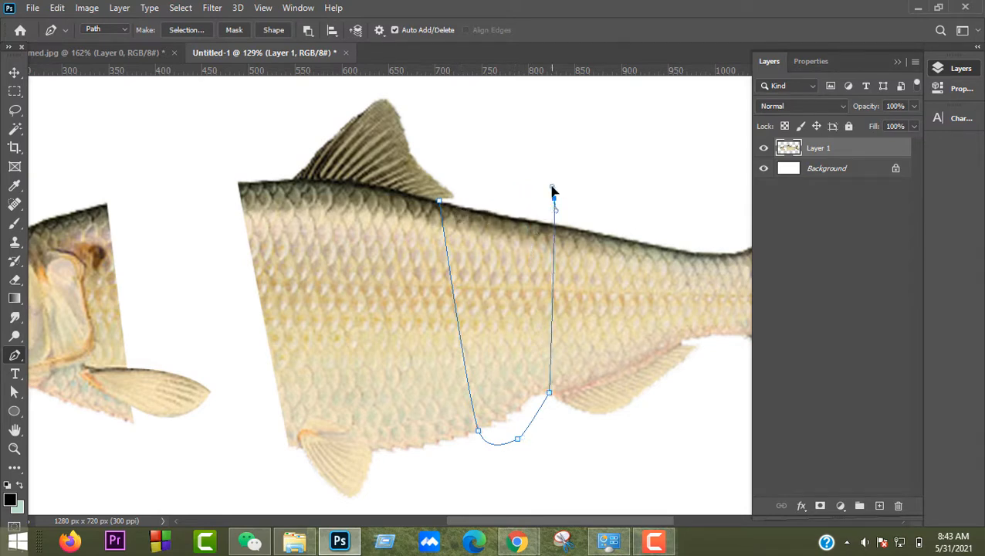
{"action": "left_click", "coordinate": [441, 205]}
{"action": "scroll", "coordinate": [487, 252], "scroll_direction": "down", "scroll_amount": 5}
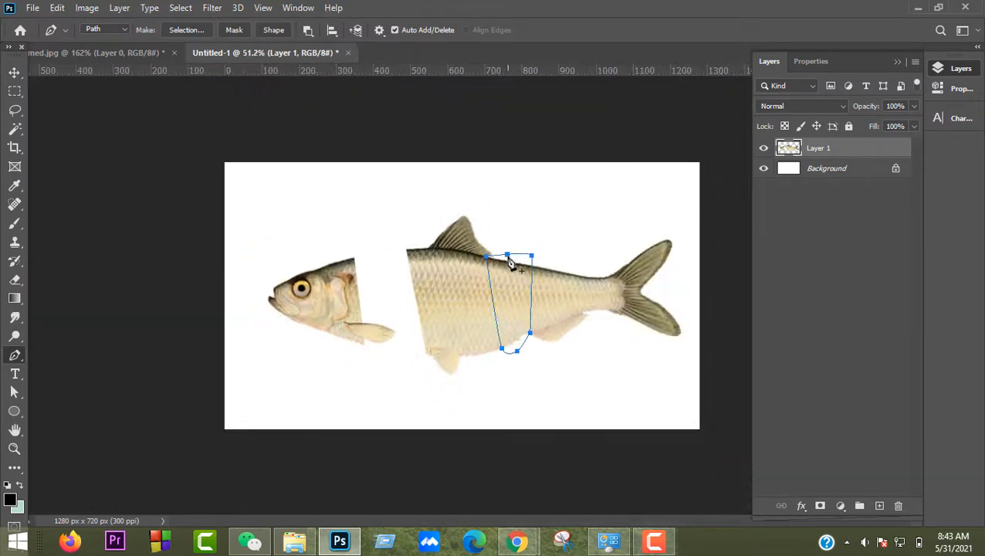
Turn the path behind the dorsal fin into a selection with a 0-pixel feather radius and invert it.
{"action": "right_click", "coordinate": [510, 262]}
{"action": "left_click", "coordinate": [541, 266]}
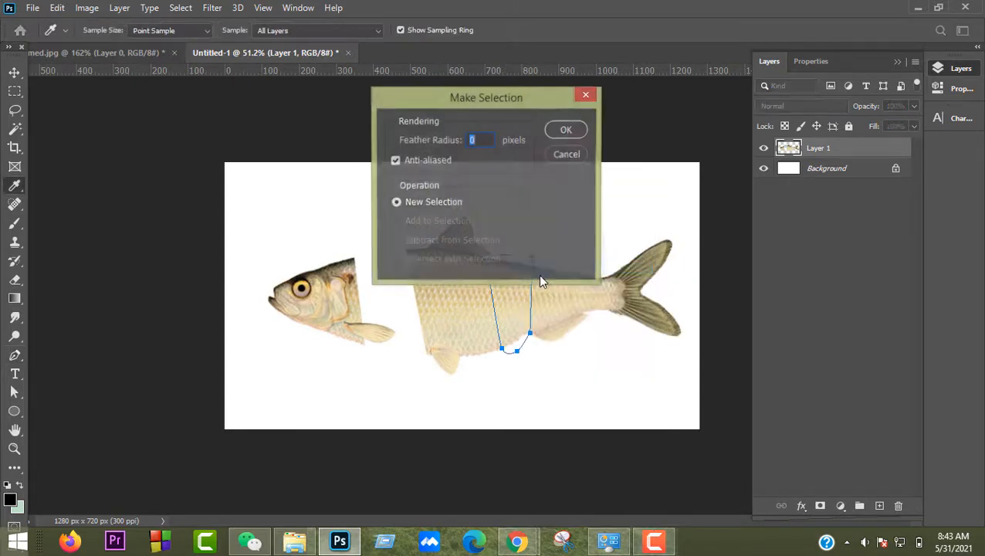
{"action": "left_click", "coordinate": [563, 130]}
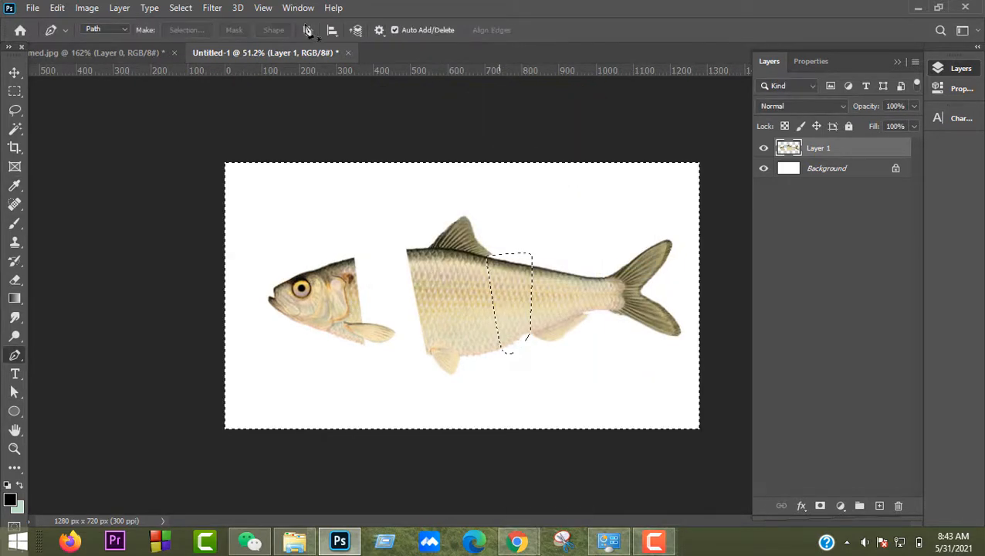
{"action": "left_click", "coordinate": [182, 11]}
{"action": "left_click", "coordinate": [194, 66]}
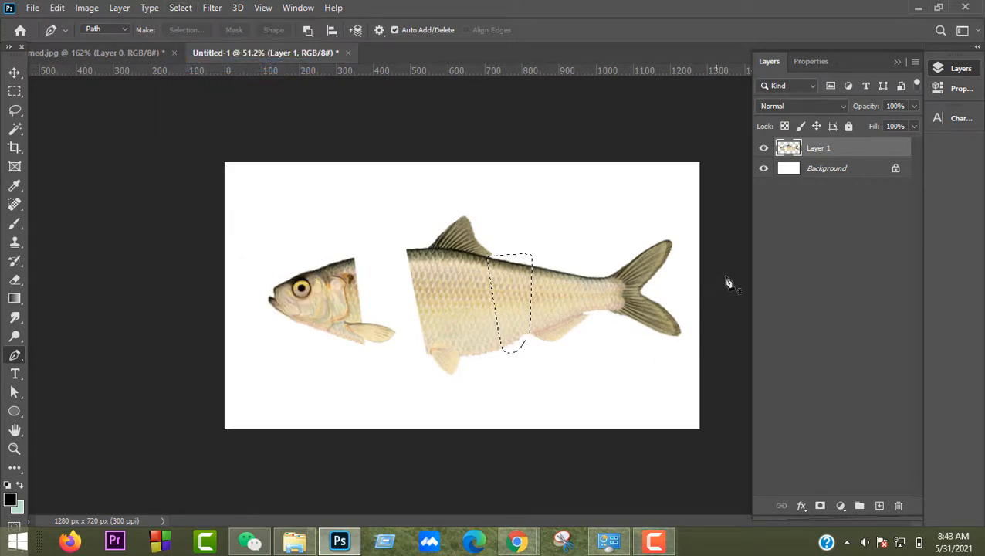
{"action": "key", "text": "Delete"}
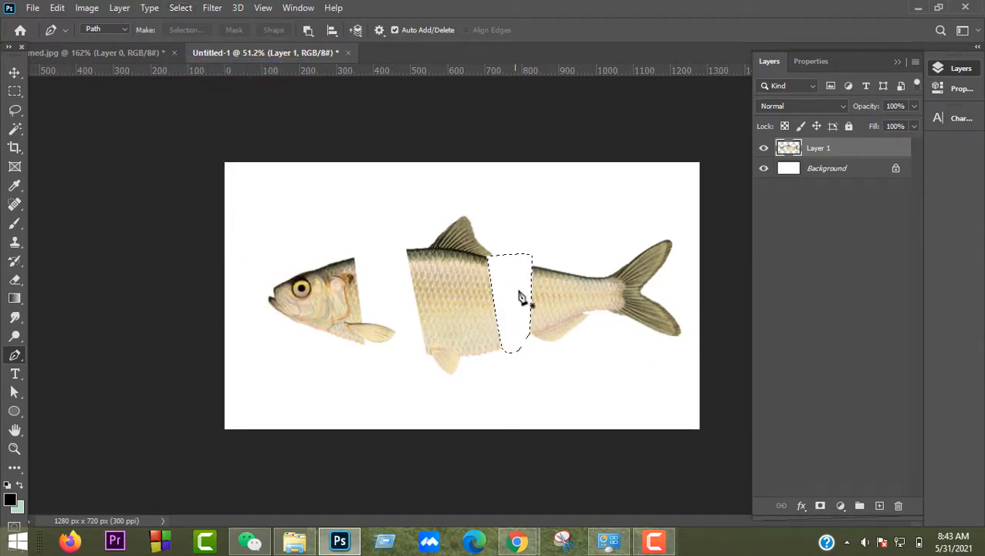
{"action": "key", "text": "ctrl+z"}
{"action": "right_click", "coordinate": [519, 293]}
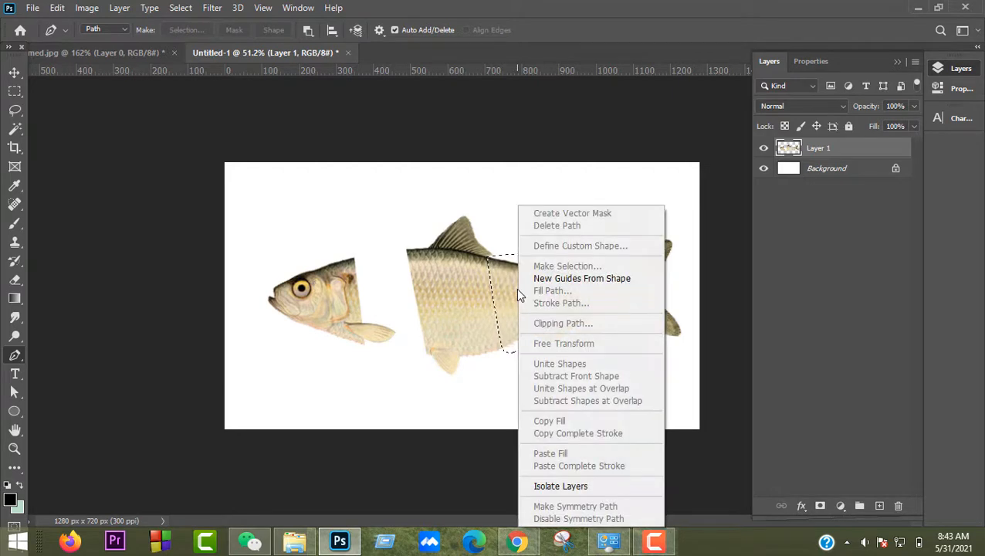
{"action": "left_click", "coordinate": [13, 85]}
{"action": "left_click", "coordinate": [13, 95]}
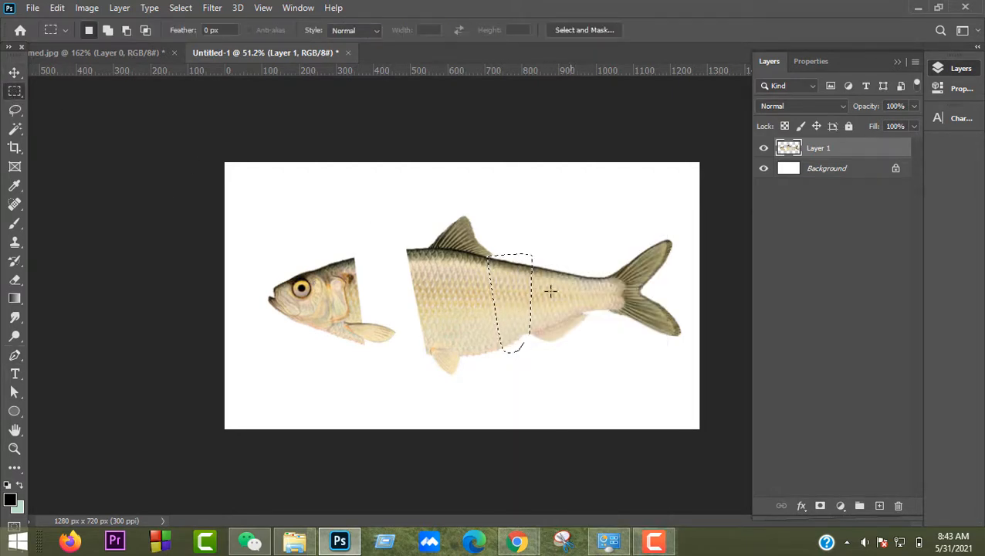
{"action": "right_click", "coordinate": [508, 285]}
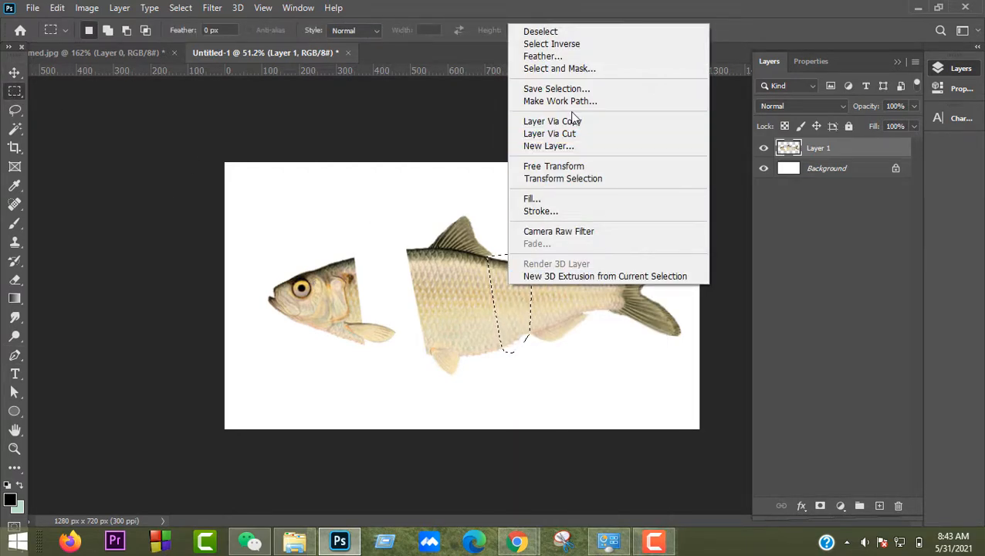
{"action": "left_click", "coordinate": [755, 40]}
Delete the selected body section behind the dorsal fin from Layer 1 and deselect.
{"action": "key", "text": "Delete"}
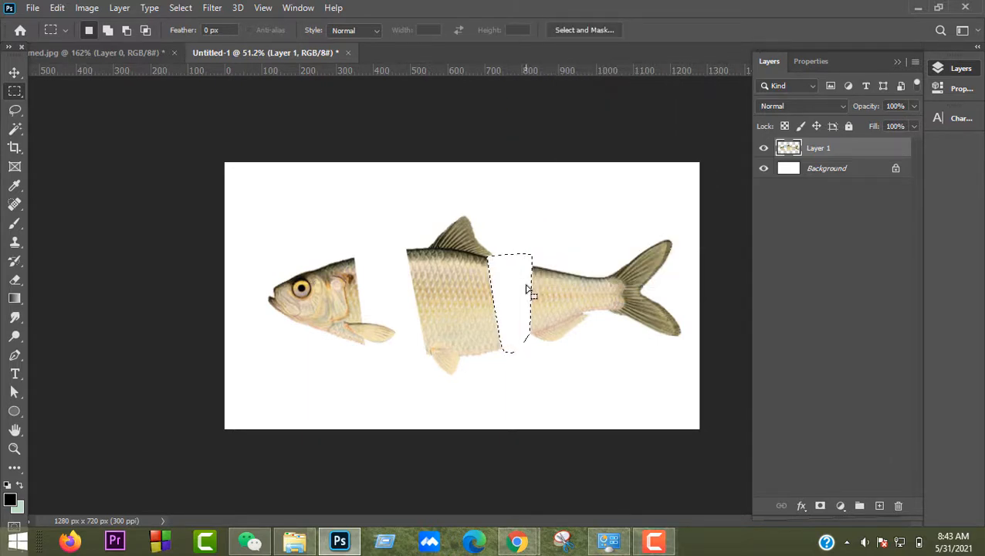
{"action": "key", "text": "ctrl+d"}
{"action": "scroll", "coordinate": [415, 352], "scroll_direction": "down", "scroll_amount": 3}
{"action": "scroll", "coordinate": [568, 370], "scroll_direction": "up", "scroll_amount": 5}
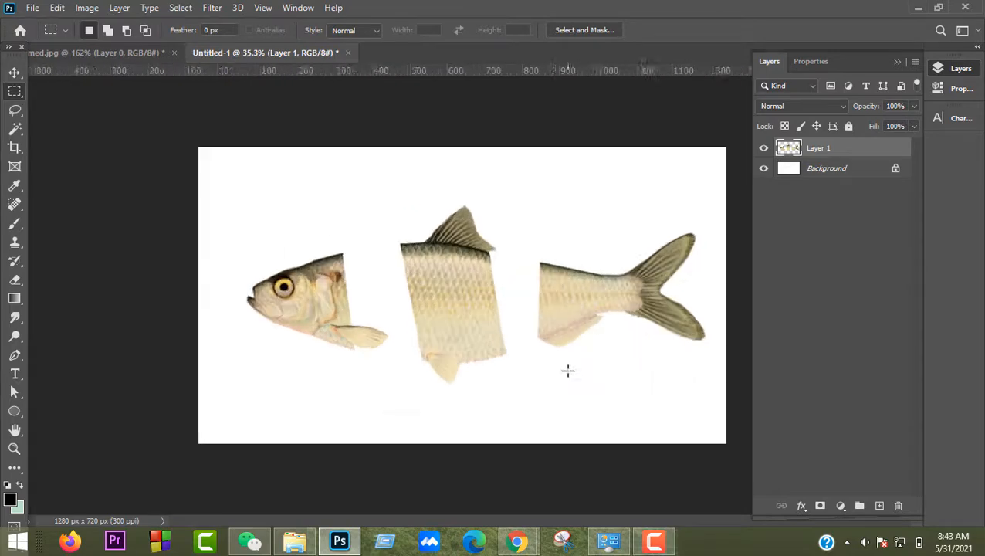
Open Orange-peel.jpg and unlock its Background layer.
{"action": "left_click", "coordinate": [29, 11]}
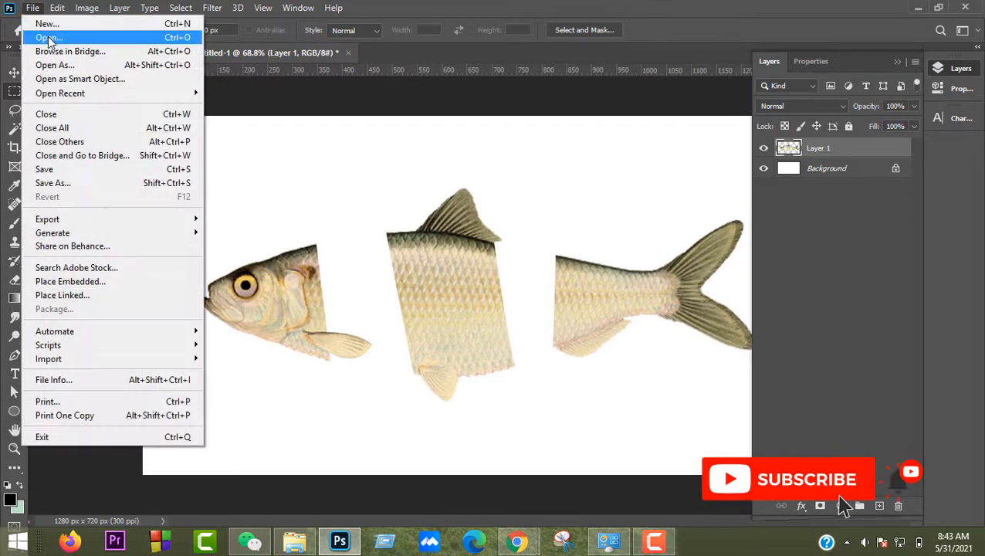
{"action": "left_click", "coordinate": [46, 37]}
{"action": "double_click", "coordinate": [261, 115]}
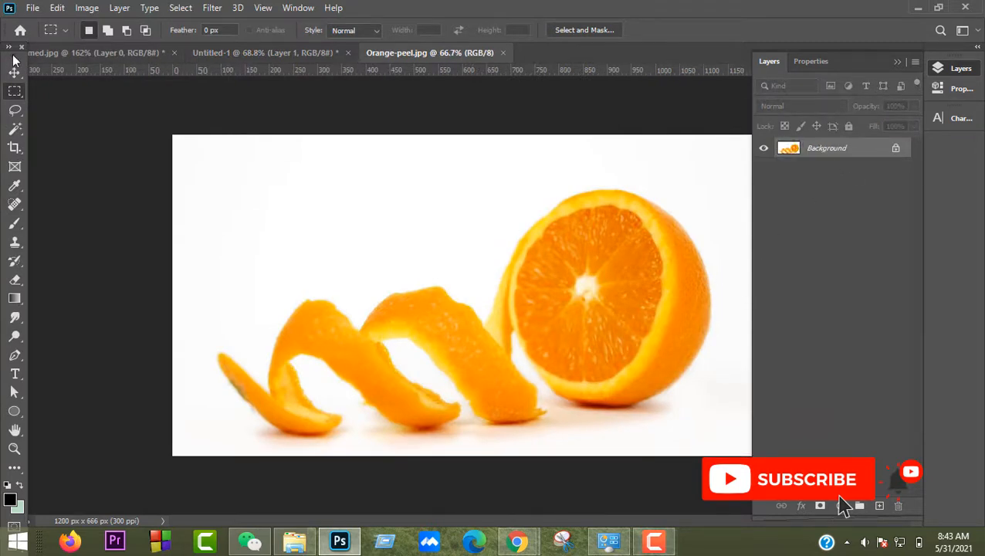
{"action": "left_click", "coordinate": [896, 149]}
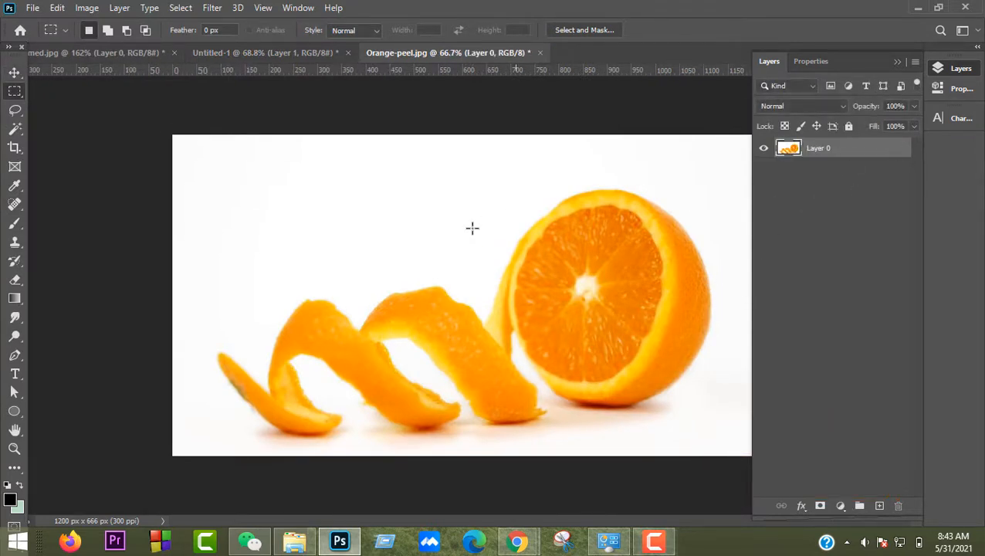
Activate the Pen tool in Path mode for tracing the cut face of the orange.
{"action": "scroll", "coordinate": [719, 266], "scroll_direction": "down", "scroll_amount": 2}
{"action": "scroll", "coordinate": [725, 271], "scroll_direction": "up", "scroll_amount": 4}
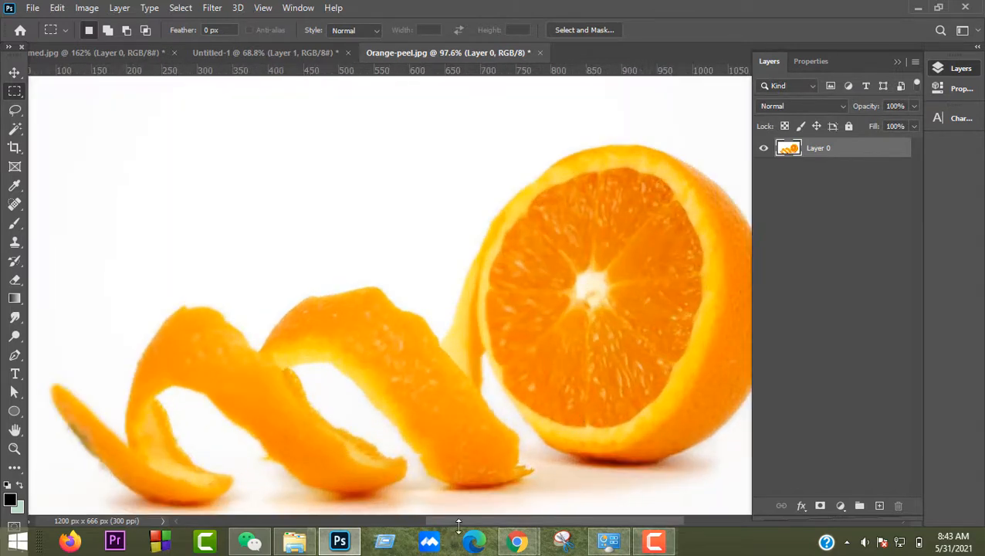
{"action": "left_click_drag", "start_coordinate": [471, 522], "coordinate": [516, 521]}
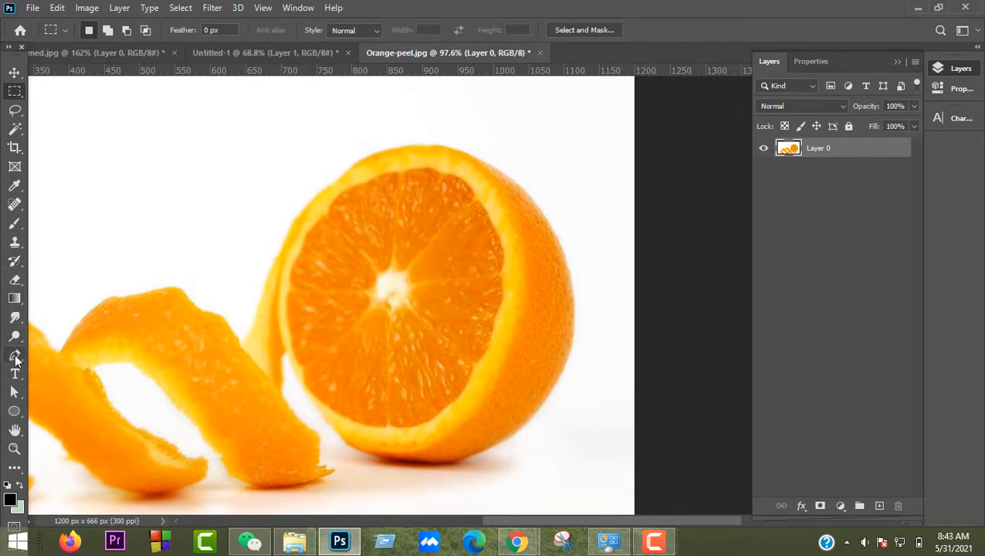
{"action": "left_click", "coordinate": [14, 356]}
{"action": "left_click", "coordinate": [112, 30]}
{"action": "left_click", "coordinate": [112, 60]}
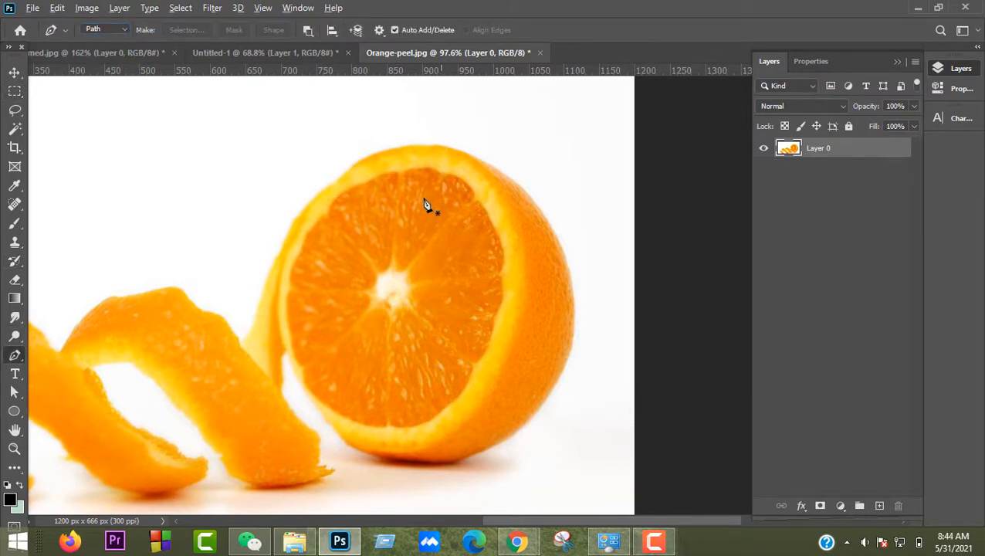
{"action": "scroll", "coordinate": [428, 205], "scroll_direction": "up", "scroll_amount": 5}
{"action": "left_click", "coordinate": [307, 112]}
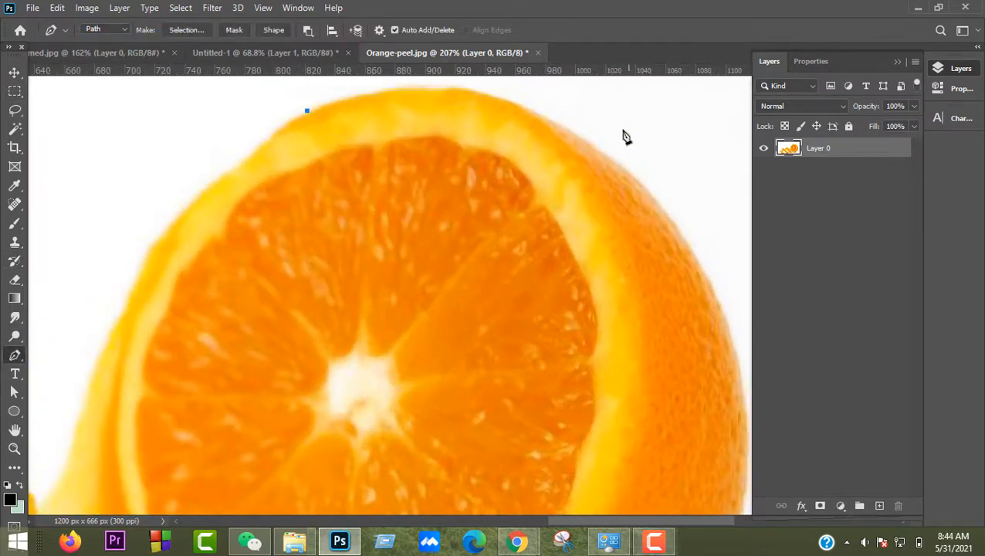
{"action": "left_click_drag", "start_coordinate": [578, 184], "coordinate": [653, 343]}
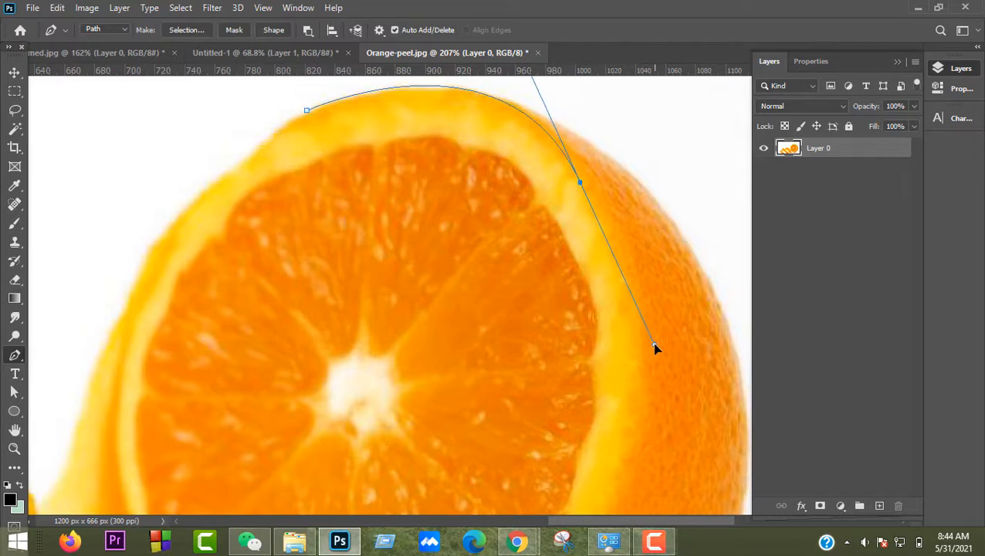
{"action": "key", "text": "ctrl+0"}
{"action": "scroll", "coordinate": [711, 332], "scroll_direction": "up", "scroll_amount": 2}
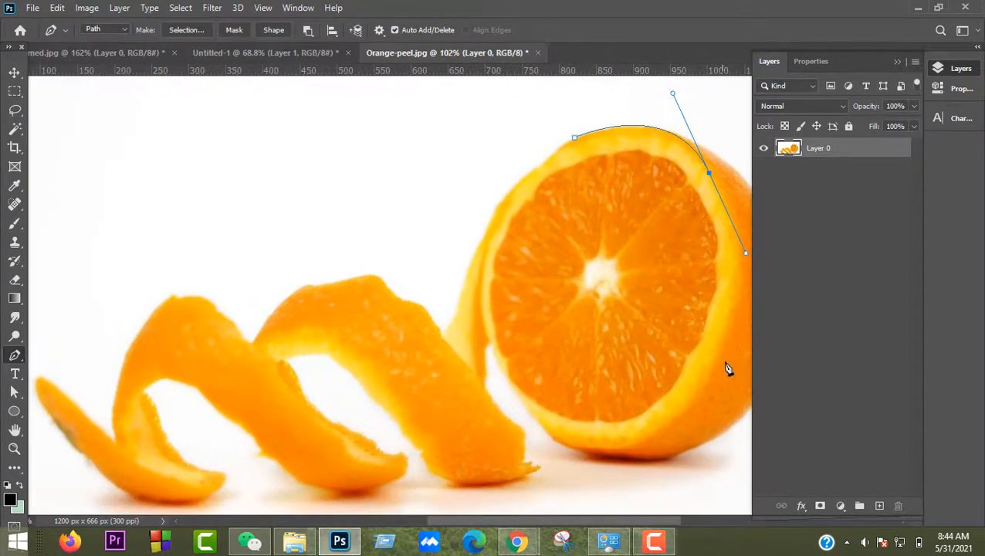
{"action": "left_click_drag", "start_coordinate": [705, 378], "coordinate": [669, 496]}
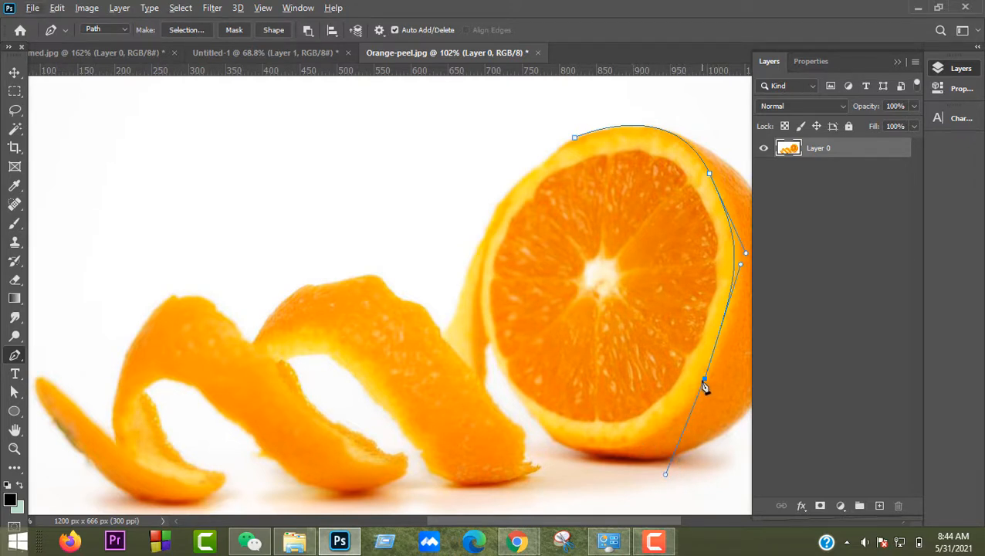
{"action": "key", "text": "ctrl+z"}
{"action": "key", "text": "ctrl+z"}
{"action": "key", "text": "ctrl+z"}
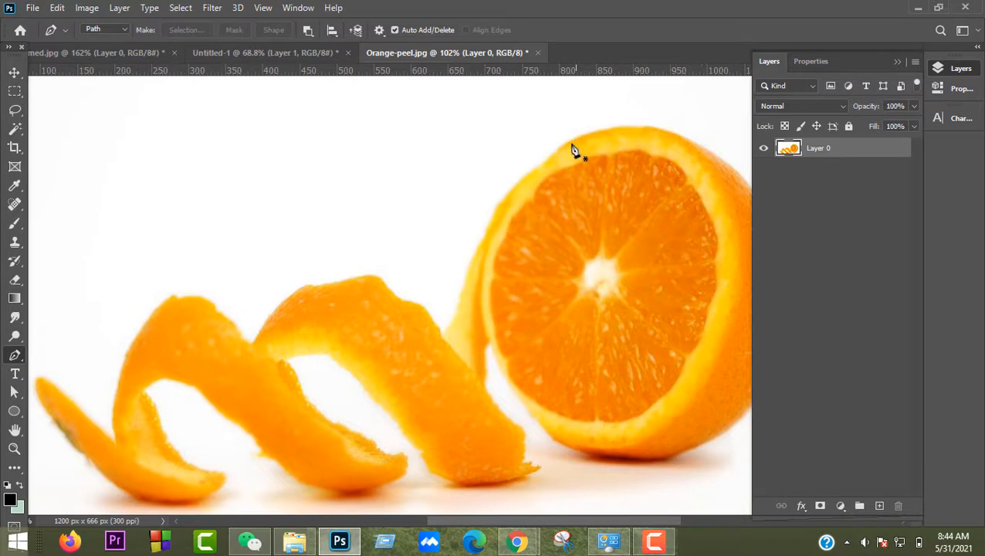
Draw a closed, curved pen path around the cut face of the orange, following the outer edge of its rind.
{"action": "left_click", "coordinate": [572, 142]}
{"action": "left_click_drag", "start_coordinate": [666, 131], "coordinate": [697, 150]}
{"action": "left_click_drag", "start_coordinate": [733, 239], "coordinate": [737, 295]}
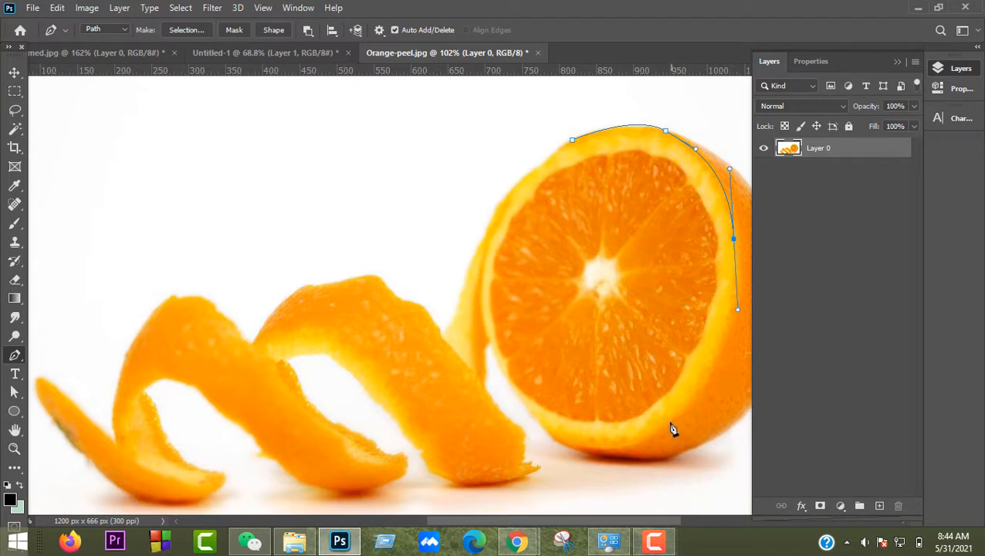
{"action": "left_click_drag", "start_coordinate": [669, 421], "coordinate": [622, 473]}
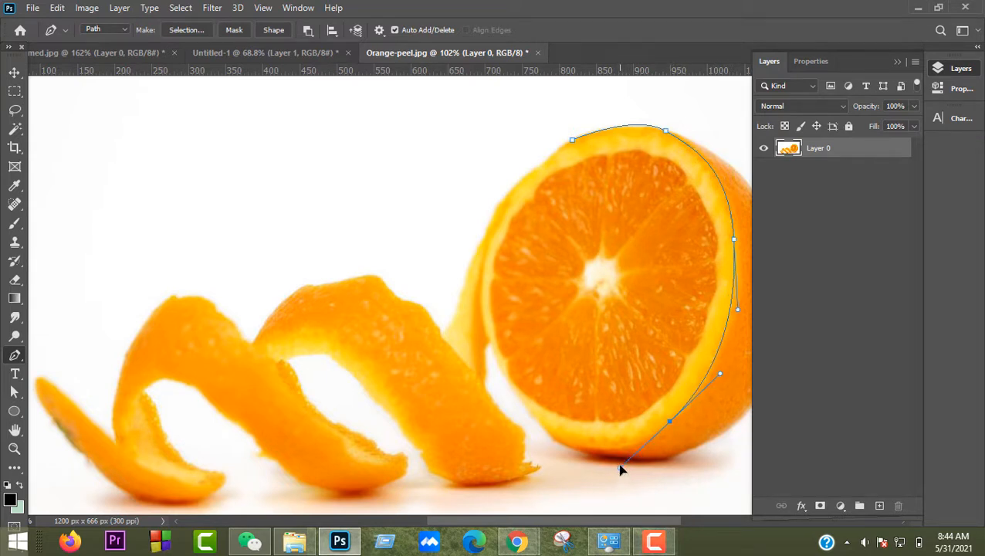
{"action": "left_click_drag", "start_coordinate": [559, 441], "coordinate": [547, 436]}
{"action": "left_click_drag", "start_coordinate": [480, 260], "coordinate": [495, 141]}
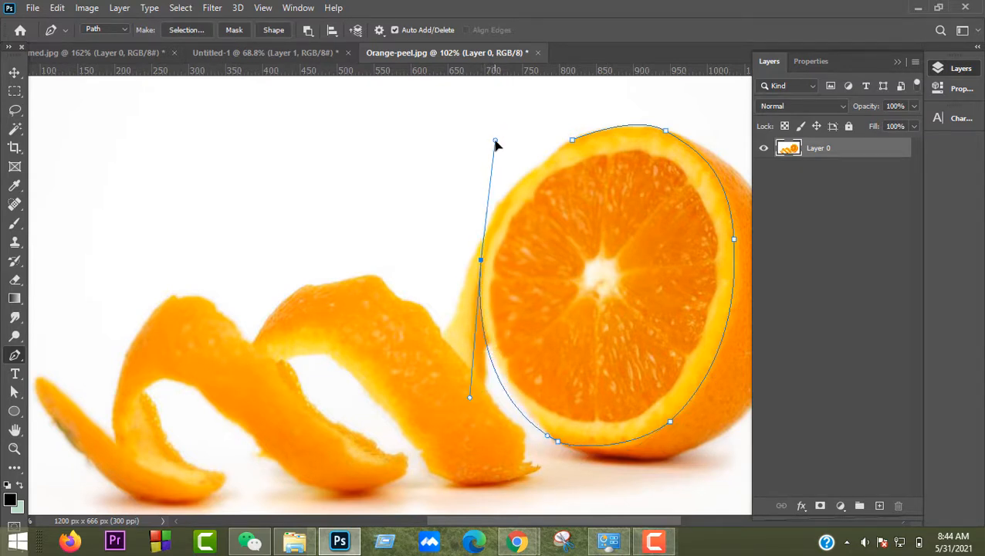
{"action": "left_click_drag", "start_coordinate": [571, 140], "coordinate": [590, 118]}
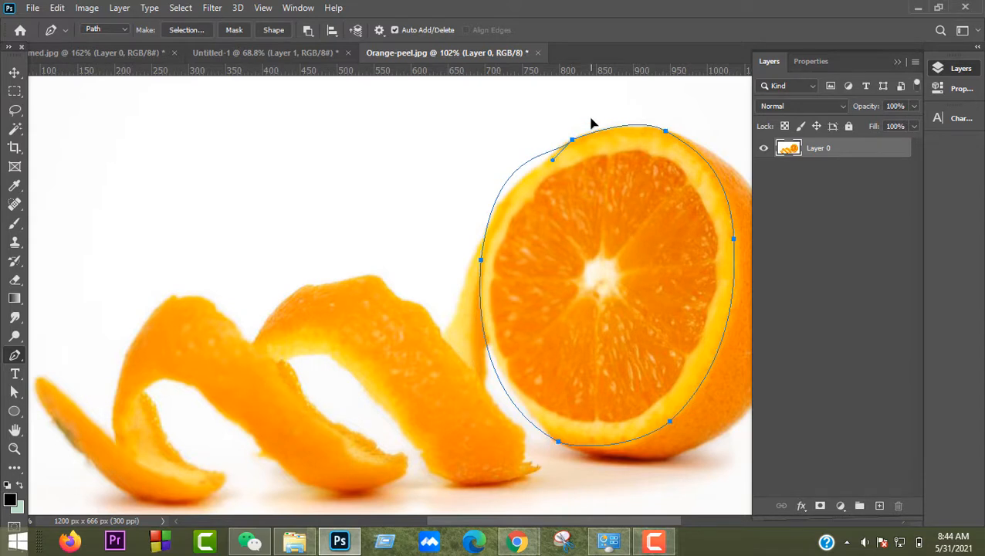
{"action": "key", "text": "ctrl+z"}
{"action": "left_click", "coordinate": [481, 261], "text": "alt"}
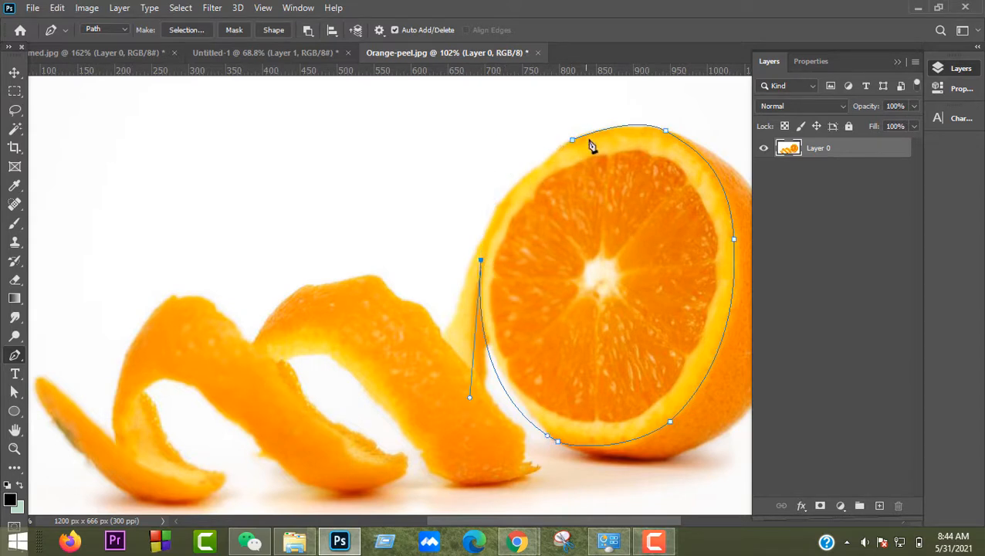
{"action": "left_click_drag", "start_coordinate": [572, 142], "coordinate": [662, 97]}
Turn the path around the orange's face into a new selection with a 0-pixel feather radius and invert it.
{"action": "right_click", "coordinate": [615, 204]}
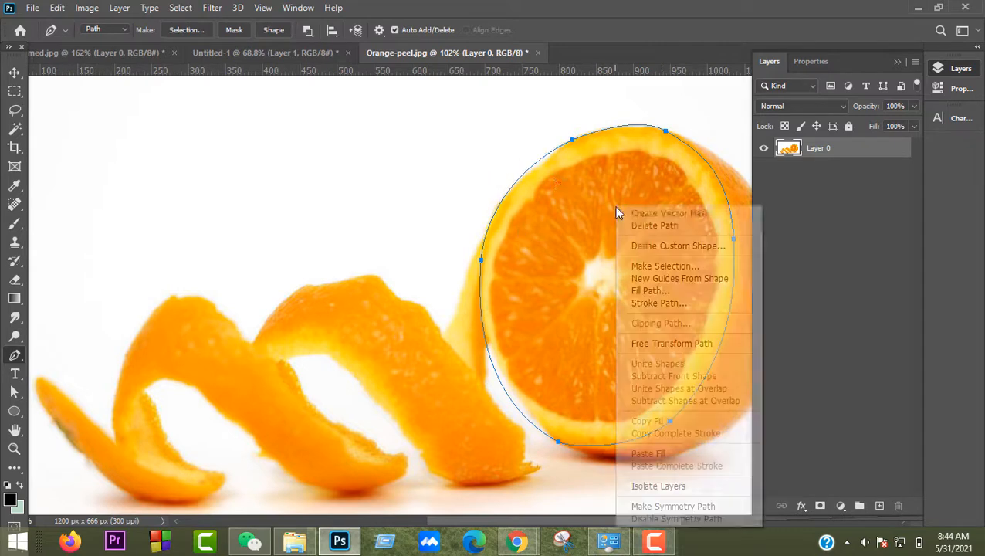
{"action": "left_click", "coordinate": [656, 265]}
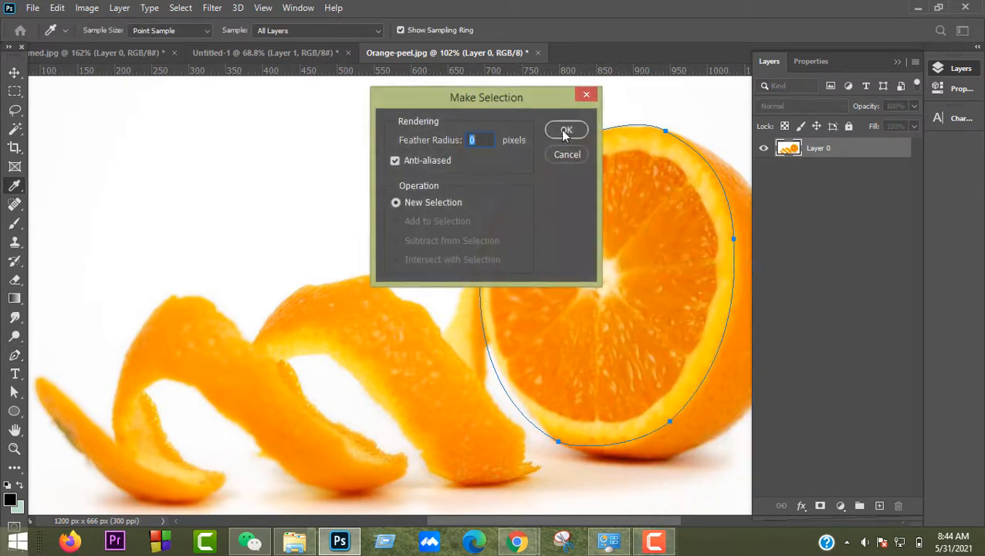
{"action": "left_click", "coordinate": [564, 133]}
{"action": "scroll", "coordinate": [548, 267], "scroll_direction": "down", "scroll_amount": 3}
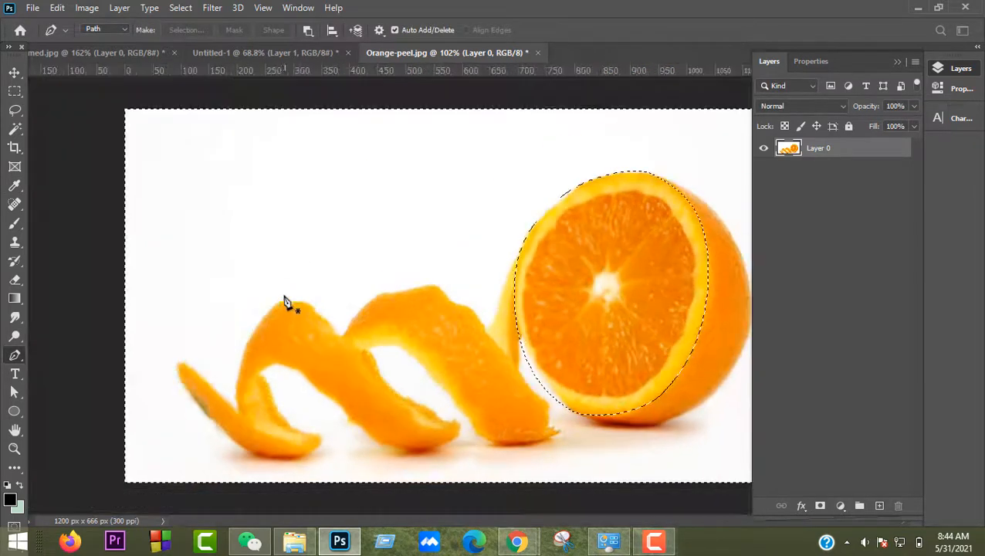
{"action": "left_click", "coordinate": [181, 9]}
{"action": "left_click", "coordinate": [193, 65]}
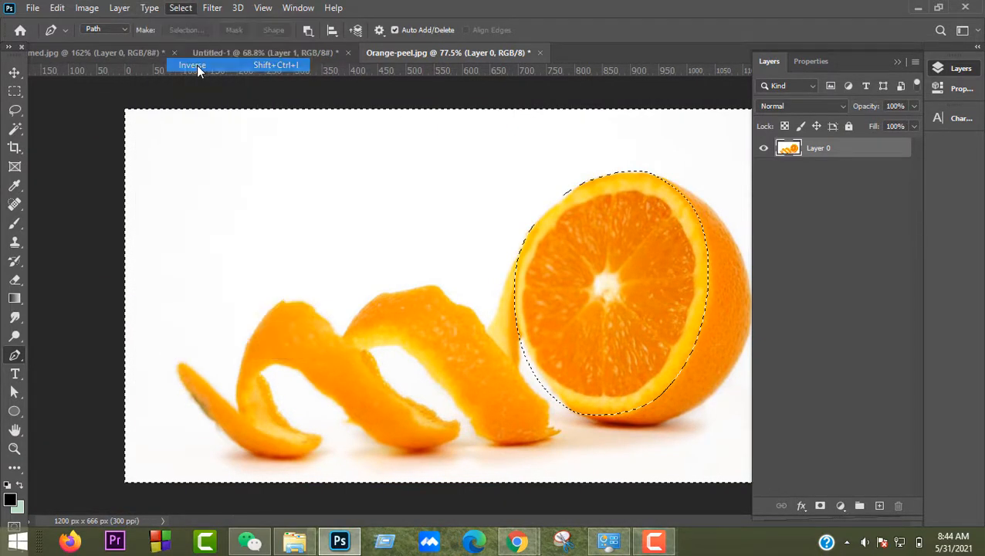
Move the selected orange slice into the Untitled-1 document over the fish and scale it to about 81%.
{"action": "key", "text": "v"}
{"action": "left_click_drag", "start_coordinate": [611, 265], "coordinate": [417, 273]}
{"action": "left_click_drag", "start_coordinate": [418, 173], "coordinate": [386, 215]}
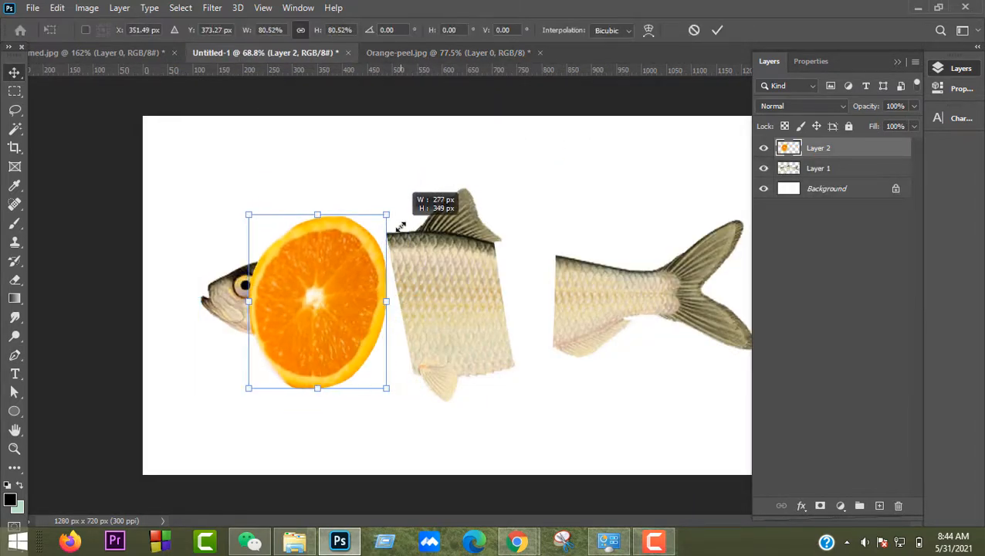
{"action": "left_click", "coordinate": [718, 31]}
Place Layer 2 below Layer 1 and distort the orange slice into a small slanted oval in the gap behind the head.
{"action": "left_click_drag", "start_coordinate": [839, 147], "coordinate": [842, 167]}
{"action": "left_click_drag", "start_coordinate": [363, 270], "coordinate": [423, 271]}
{"action": "left_click_drag", "start_coordinate": [446, 215], "coordinate": [382, 274]}
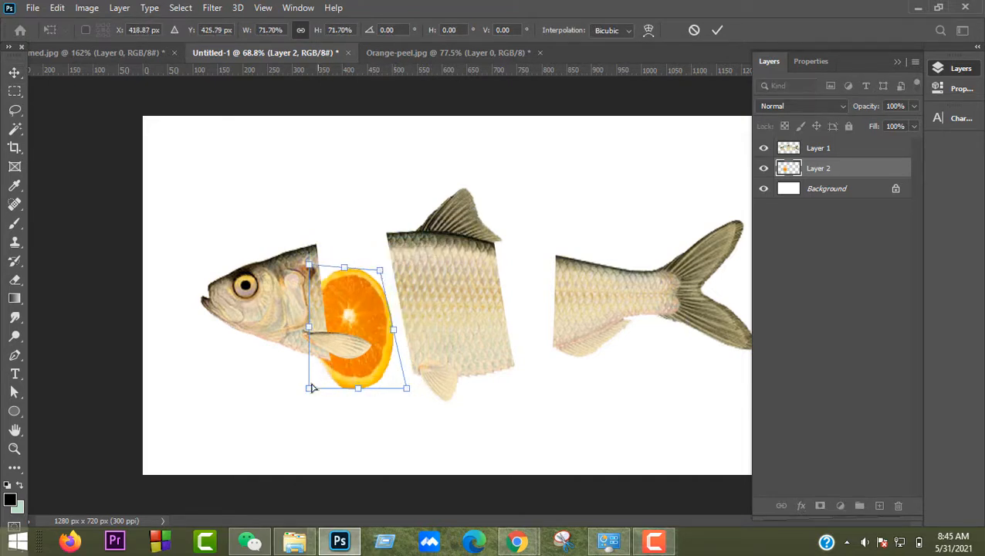
{"action": "left_click_drag", "start_coordinate": [310, 387], "coordinate": [342, 388]}
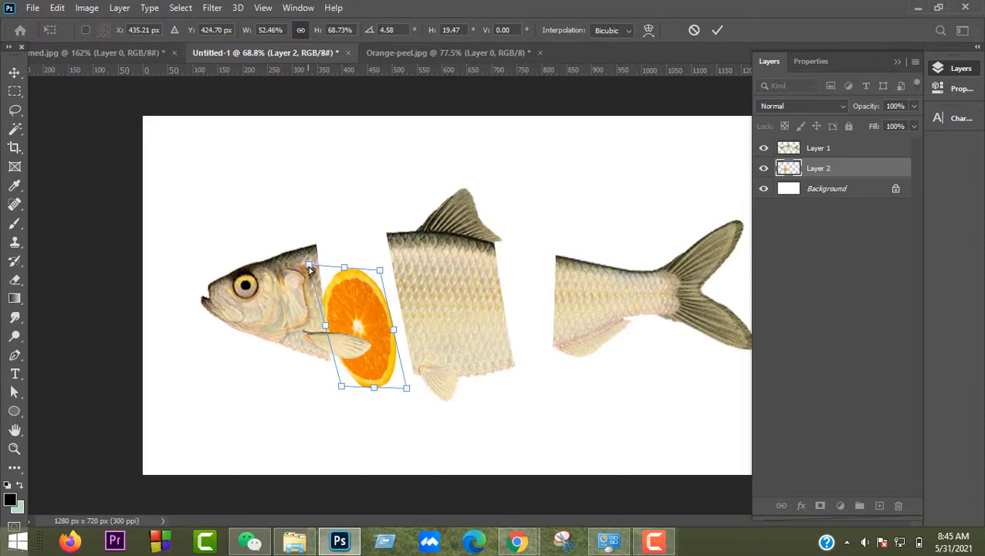
Shift the orange slice behind the front cut of the middle fish section and distort its corners to match the cut's height and slant.
{"action": "left_click_drag", "start_coordinate": [310, 269], "coordinate": [363, 229]}
{"action": "left_click_drag", "start_coordinate": [359, 274], "coordinate": [407, 275]}
{"action": "left_click_drag", "start_coordinate": [423, 235], "coordinate": [467, 369]}
{"action": "left_click_drag", "start_coordinate": [400, 411], "coordinate": [360, 392]}
{"action": "left_click_drag", "start_coordinate": [378, 267], "coordinate": [387, 264]}
Refine the orange slice to about 52.5% width and 84.4% height, nudge it against the middle section's front cut, and apply the transform.
{"action": "scroll", "coordinate": [436, 321], "scroll_direction": "up", "scroll_amount": 5}
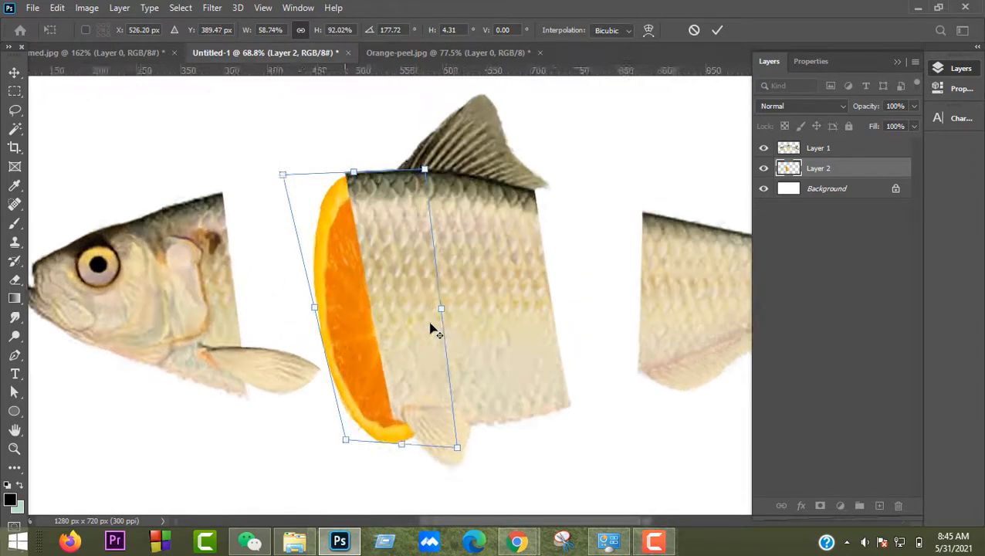
{"action": "left_click_drag", "start_coordinate": [461, 474], "coordinate": [446, 445]}
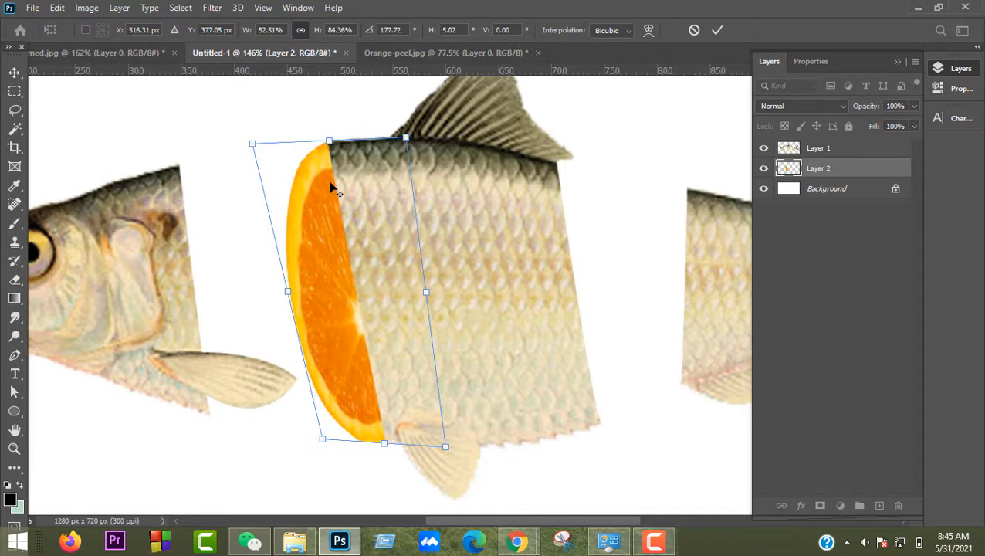
{"action": "scroll", "coordinate": [325, 236], "scroll_direction": "up", "scroll_amount": 2}
{"action": "mouse_move", "coordinate": [325, 235]}
{"action": "left_mouse_down"}
{"action": "mouse_move", "coordinate": [337, 236]}
{"action": "mouse_move", "coordinate": [328, 237]}
{"action": "left_mouse_up"}
{"action": "scroll", "coordinate": [330, 247], "scroll_direction": "down", "scroll_amount": 3}
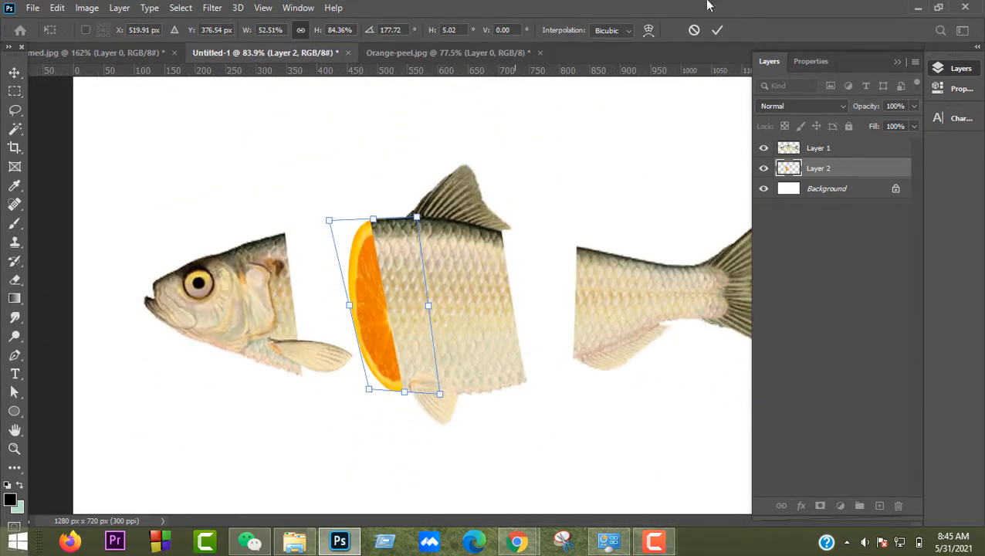
{"action": "left_click", "coordinate": [718, 31]}
Distort Layer 2's orange slice to follow the middle section's front cut, at about 79% width and 102.6% height, and apply the transform.
{"action": "left_click_drag", "start_coordinate": [432, 394], "coordinate": [417, 395]}
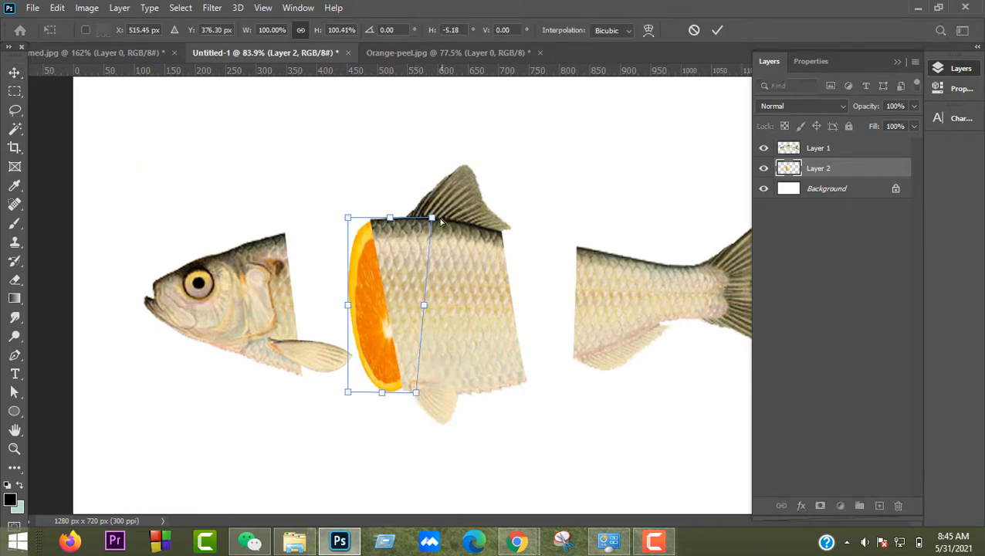
{"action": "left_click_drag", "start_coordinate": [424, 218], "coordinate": [402, 226]}
{"action": "left_click_drag", "start_coordinate": [349, 306], "coordinate": [370, 324]}
{"action": "scroll", "coordinate": [383, 311], "scroll_direction": "up", "scroll_amount": 3, "text": "alt"}
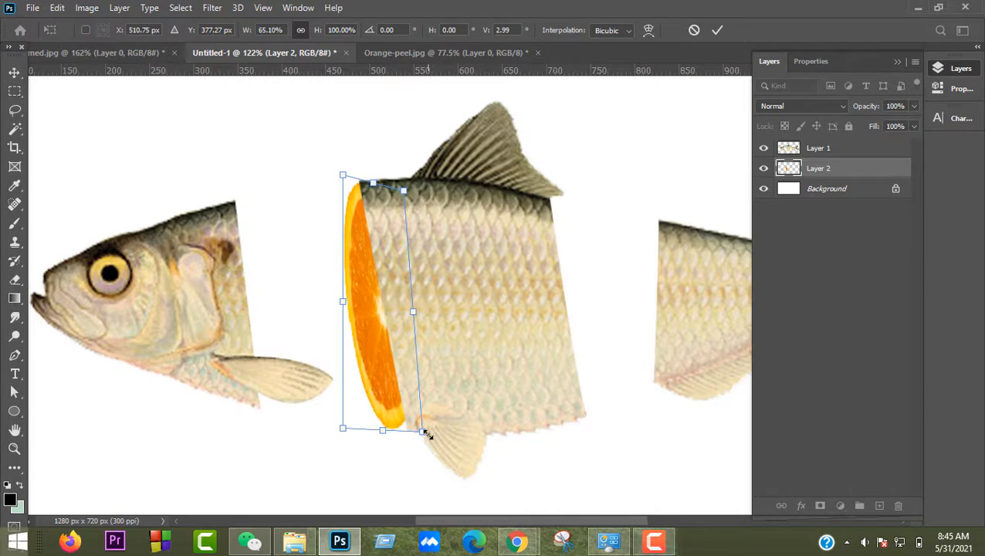
{"action": "left_click_drag", "start_coordinate": [426, 434], "coordinate": [441, 437]}
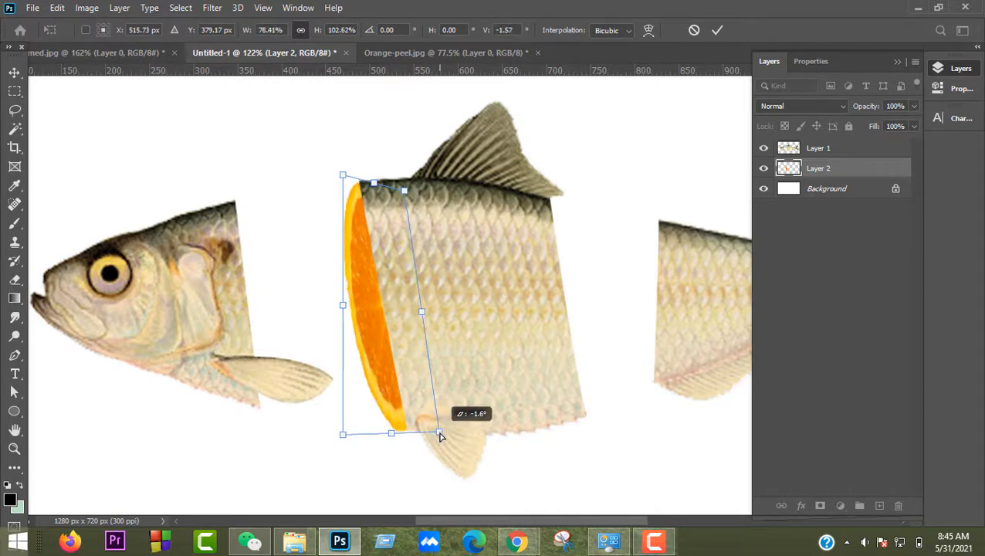
{"action": "left_click", "coordinate": [718, 31]}
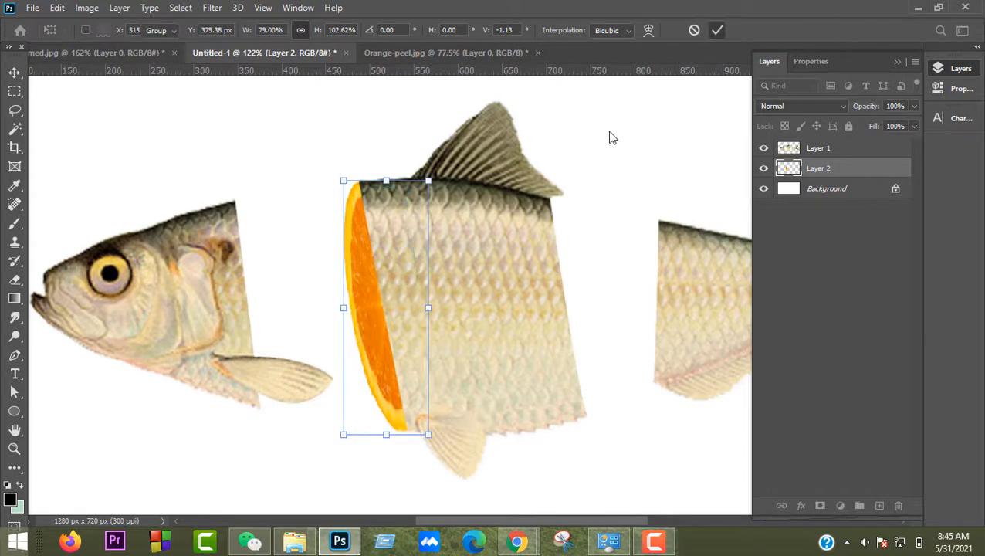
{"action": "left_click", "coordinate": [327, 225]}
{"action": "scroll", "coordinate": [327, 225], "scroll_direction": "down", "scroll_amount": 8}
{"action": "scroll", "coordinate": [467, 257], "scroll_direction": "up", "scroll_amount": 3}
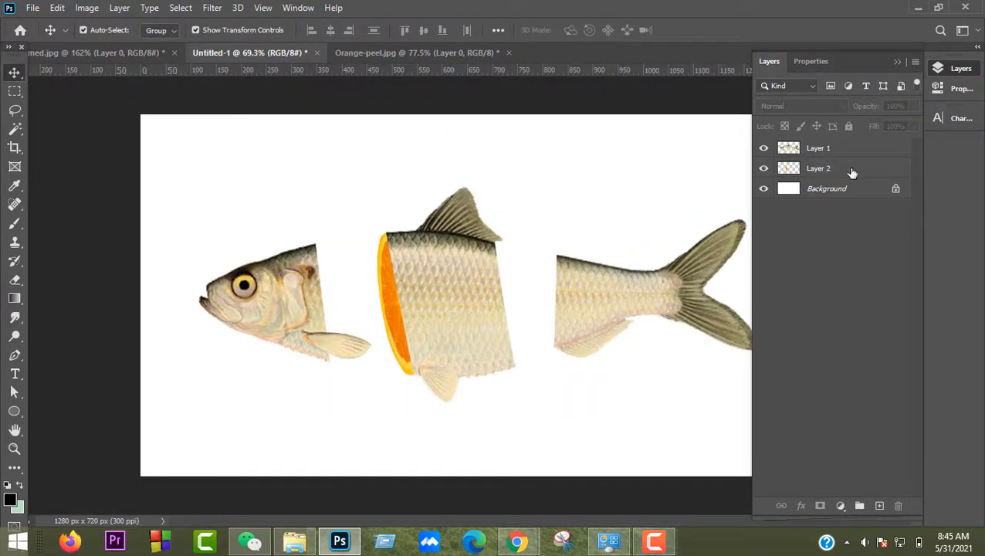
Duplicate Layer 2 above Layer 1, move the copy to the tail section's front cut, rotate it 14.6° and scale it to about 72.3%.
{"action": "left_click", "coordinate": [851, 172]}
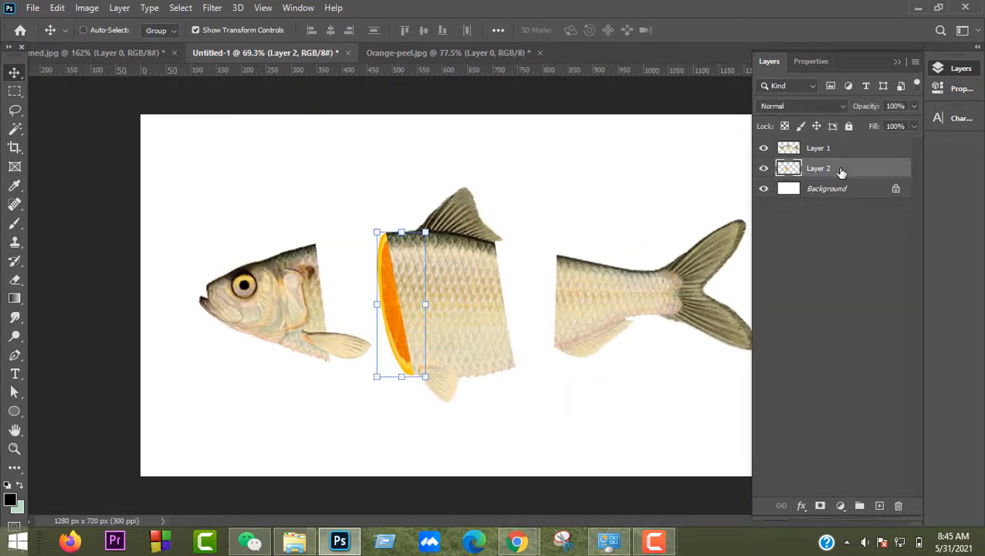
{"action": "key", "text": "ctrl+j"}
{"action": "left_click_drag", "start_coordinate": [841, 171], "coordinate": [837, 142]}
{"action": "left_click_drag", "start_coordinate": [412, 286], "coordinate": [555, 286]}
{"action": "left_click_drag", "start_coordinate": [570, 227], "coordinate": [581, 260]}
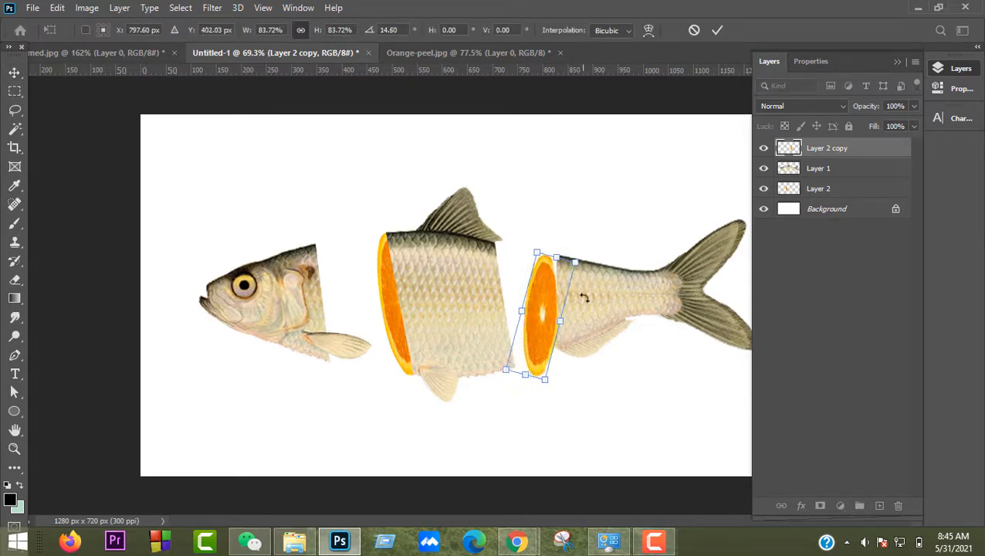
{"action": "scroll", "coordinate": [556, 319], "scroll_direction": "up", "scroll_amount": 2}
{"action": "left_click_drag", "start_coordinate": [547, 321], "coordinate": [569, 302]}
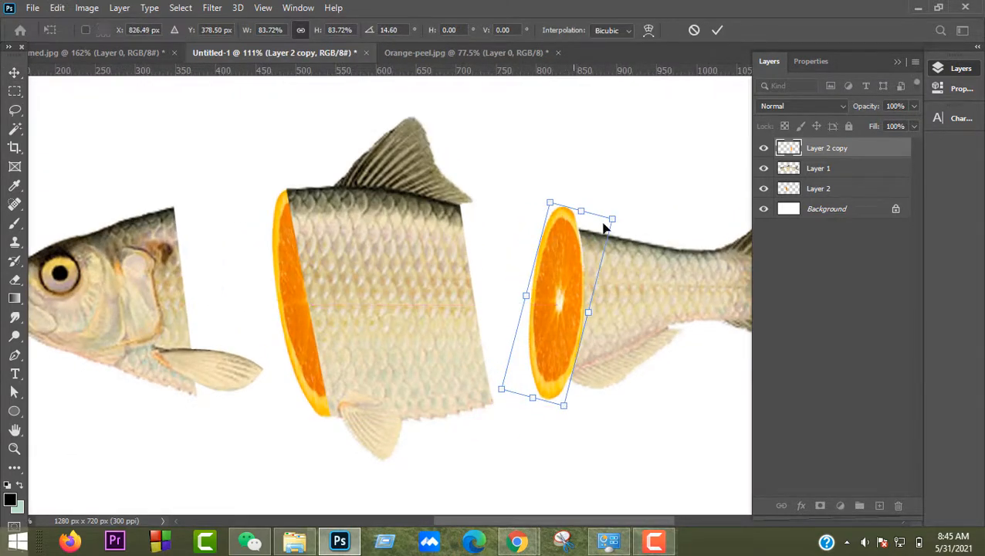
{"action": "left_click_drag", "start_coordinate": [611, 221], "coordinate": [597, 242]}
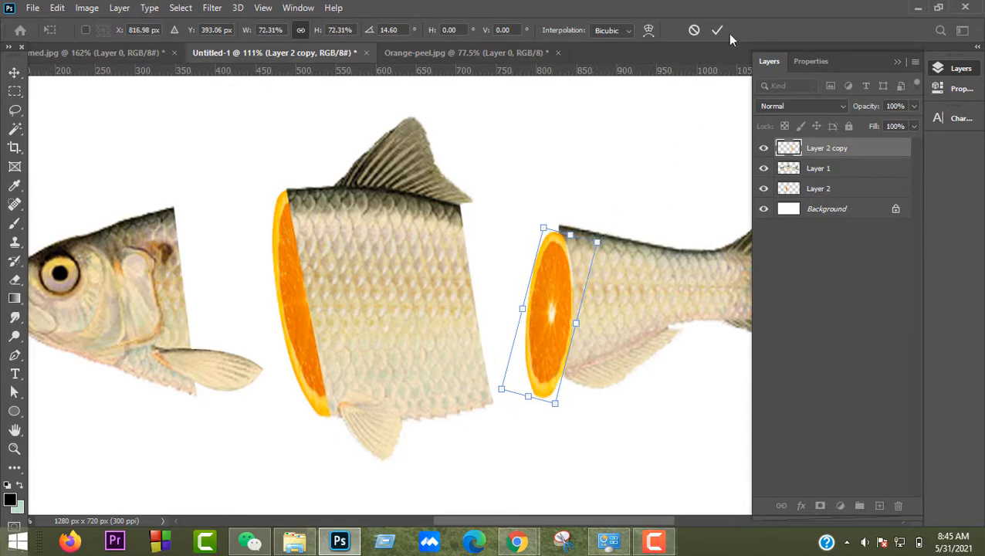
{"action": "key", "text": "Return"}
Place Layer 2 copy below Layer 1, scale it to 91.6% and fit it behind the tail section's front cut.
{"action": "left_click_drag", "start_coordinate": [803, 152], "coordinate": [806, 182]}
{"action": "scroll", "coordinate": [570, 301], "scroll_direction": "up", "scroll_amount": 3}
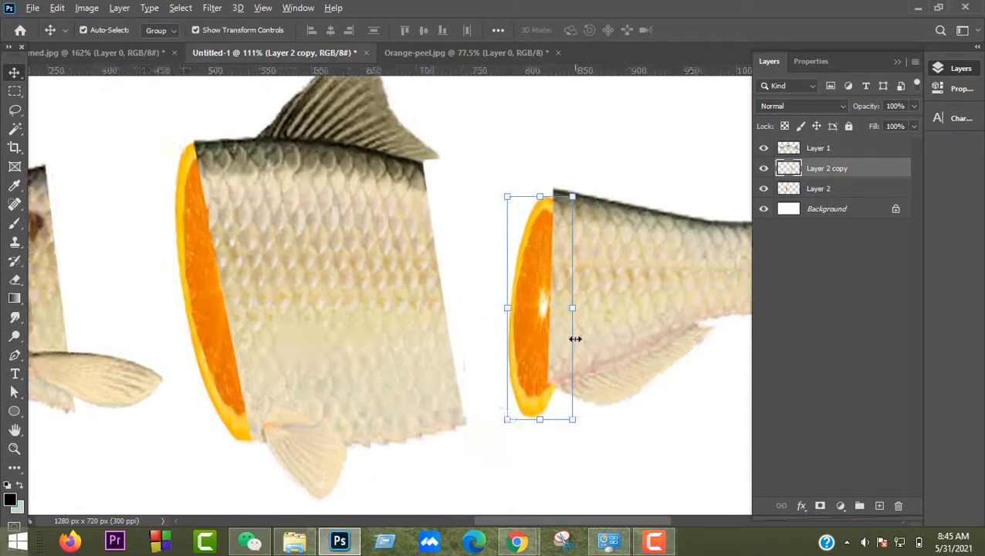
{"action": "left_click_drag", "start_coordinate": [523, 320], "coordinate": [540, 303]}
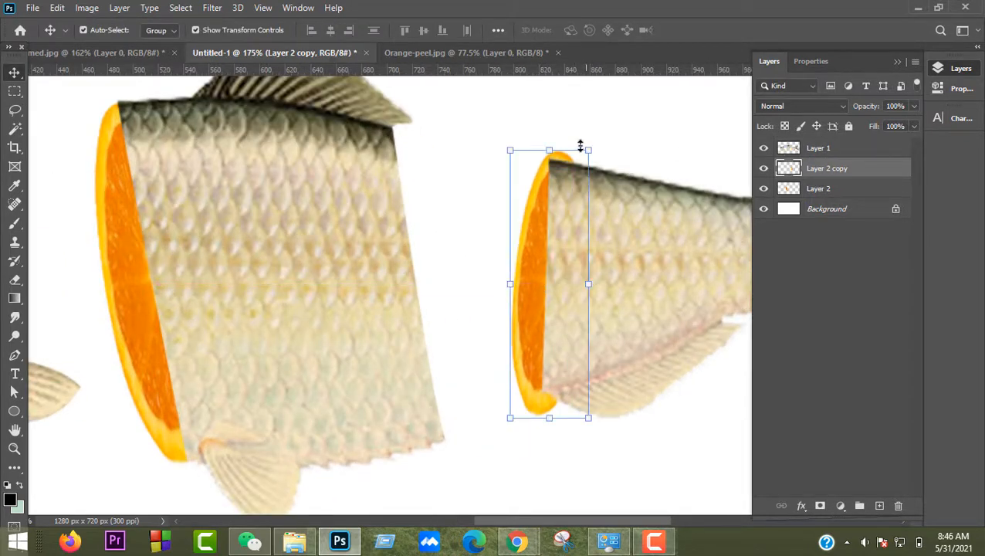
{"action": "left_click_drag", "start_coordinate": [586, 154], "coordinate": [582, 172]}
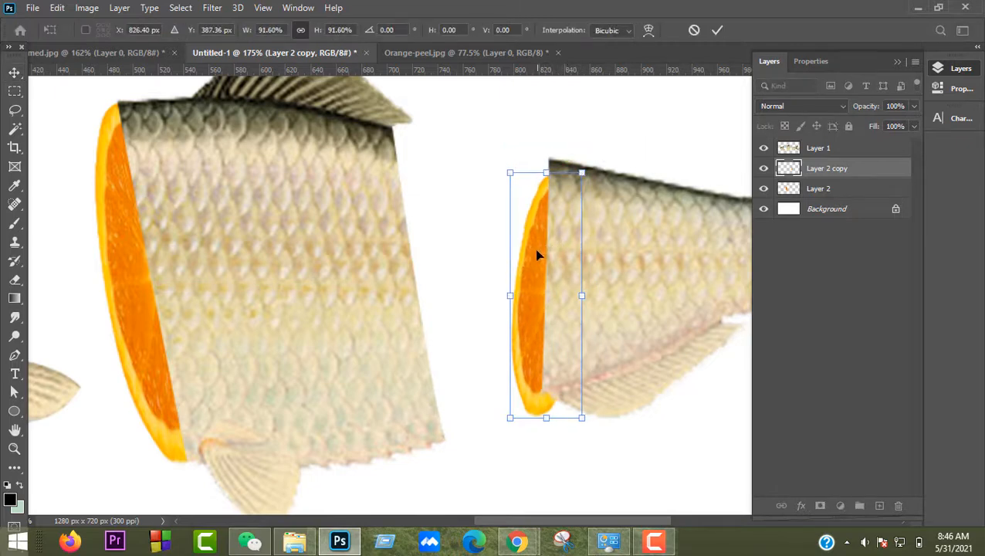
{"action": "left_click_drag", "start_coordinate": [538, 255], "coordinate": [541, 233]}
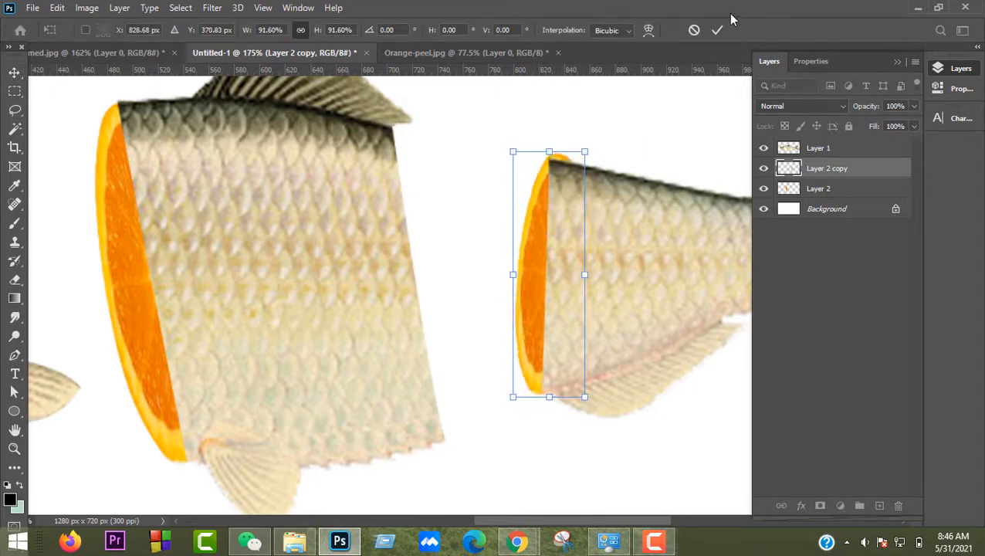
{"action": "left_click", "coordinate": [718, 34]}
Shrink Layer 2 copy slightly so its upper edge meets the tail section's back line, then deselect the layer.
{"action": "scroll", "coordinate": [636, 105], "scroll_direction": "up", "scroll_amount": 4}
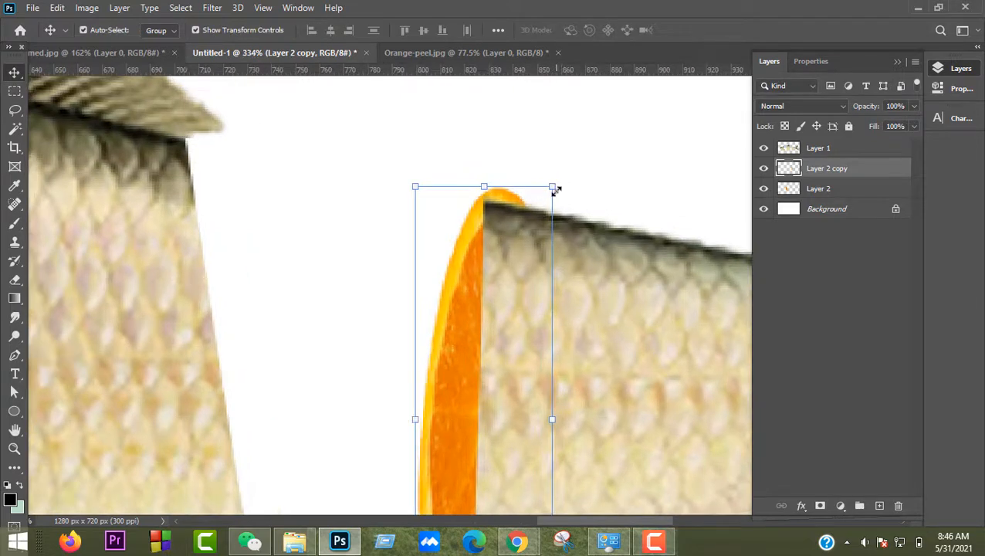
{"action": "left_click_drag", "start_coordinate": [555, 190], "coordinate": [550, 197]}
{"action": "key", "text": "Return"}
{"action": "scroll", "coordinate": [525, 259], "scroll_direction": "down", "scroll_amount": 5}
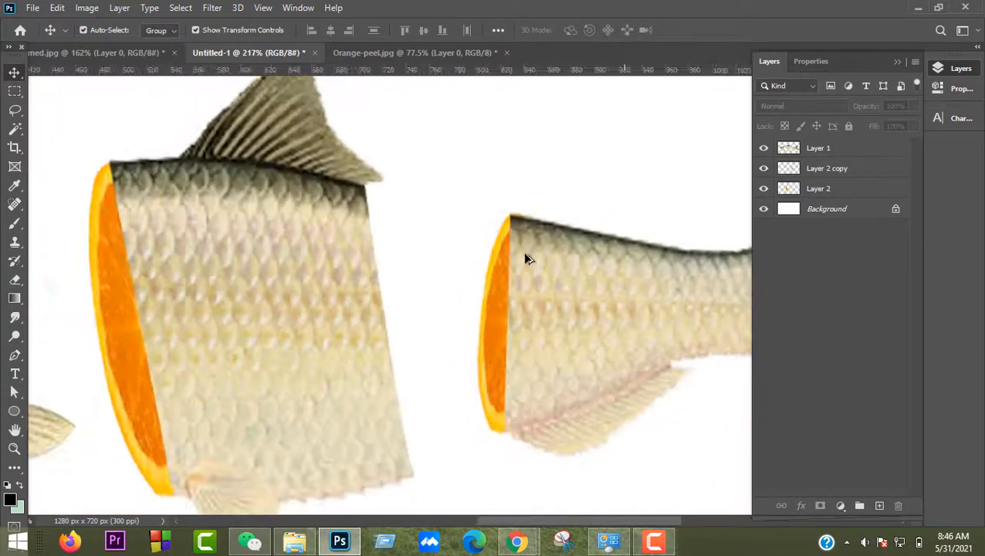
{"action": "scroll", "coordinate": [525, 265], "scroll_direction": "up", "scroll_amount": 3}
{"action": "left_click", "coordinate": [503, 278]}
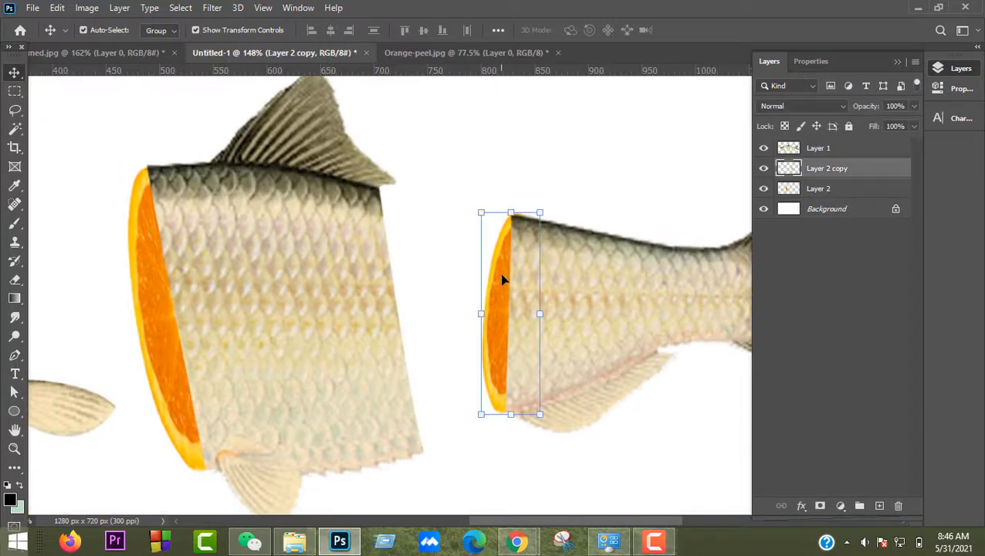
{"action": "left_click", "coordinate": [592, 143]}
{"action": "scroll", "coordinate": [488, 228], "scroll_direction": "down", "scroll_amount": 5}
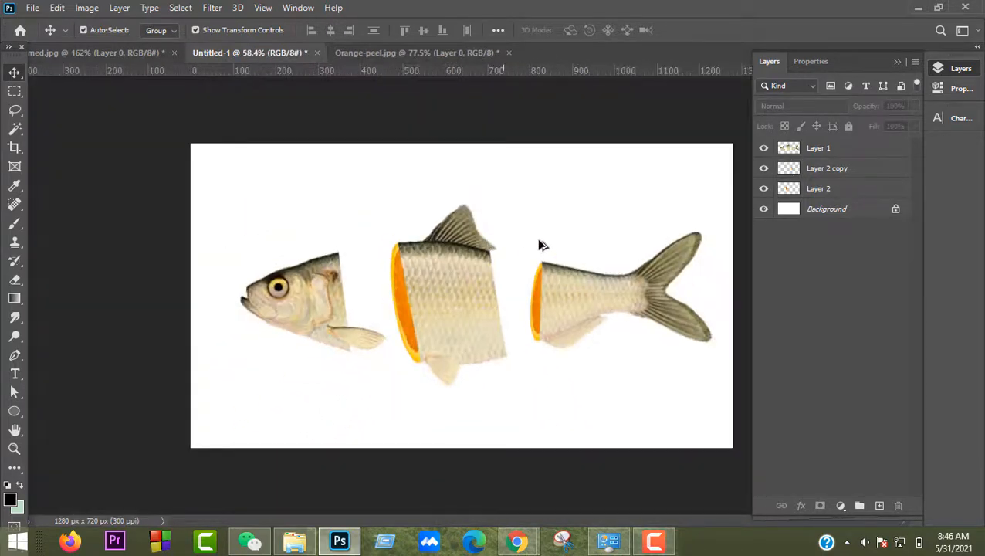
{"action": "scroll", "coordinate": [571, 185], "scroll_direction": "up", "scroll_amount": 1}
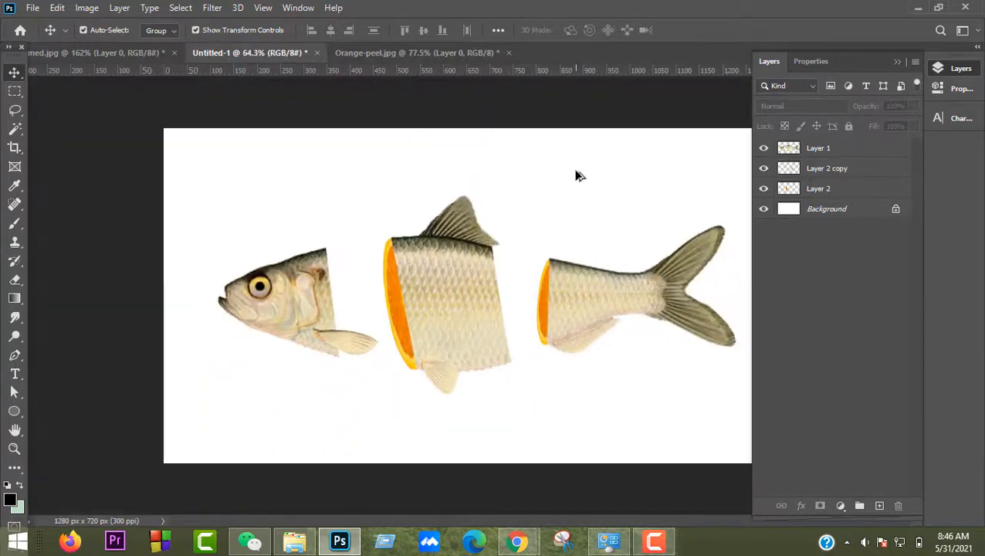
Bring another orange slice from Orange-peel.jpg into Untitled-1 over the head, scale it to about 55% and flip it horizontally.
{"action": "left_click", "coordinate": [423, 51]}
{"action": "left_click_drag", "start_coordinate": [525, 247], "coordinate": [378, 265]}
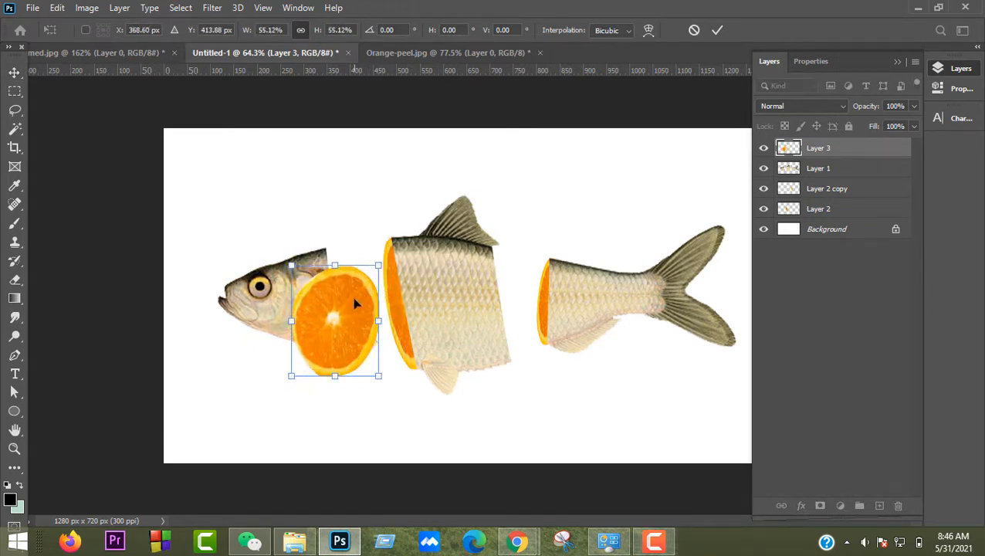
{"action": "right_click", "coordinate": [355, 304]}
{"action": "left_click", "coordinate": [386, 277]}
{"action": "left_click_drag", "start_coordinate": [351, 324], "coordinate": [354, 298]}
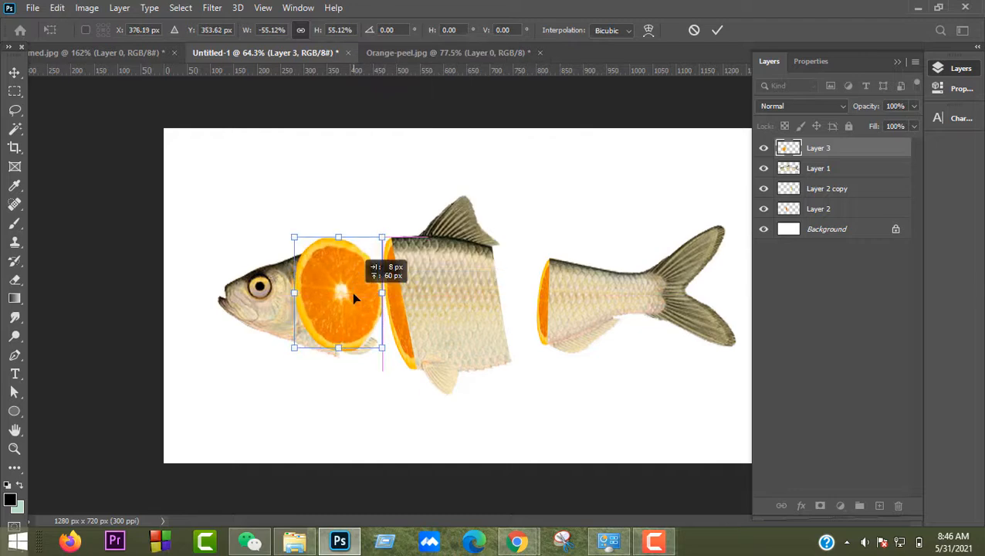
Rotate Layer 3's slice, flip it horizontally again, shift it over the head and turn it to about -19.5°.
{"action": "left_click_drag", "start_coordinate": [390, 221], "coordinate": [287, 327]}
{"action": "right_click", "coordinate": [352, 289]}
{"action": "left_click", "coordinate": [369, 277]}
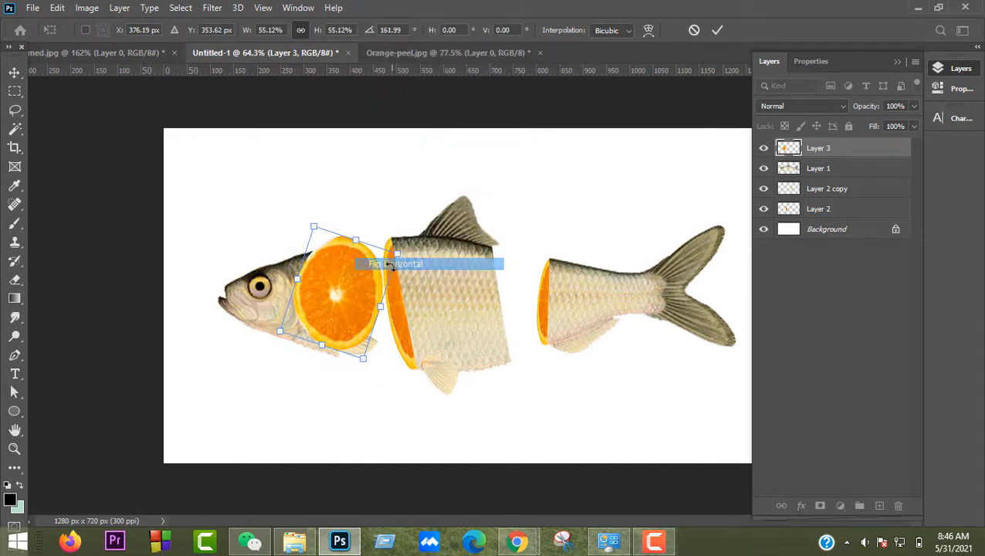
{"action": "mouse_move", "coordinate": [362, 276]}
{"action": "left_mouse_down"}
{"action": "mouse_move", "coordinate": [353, 290]}
{"action": "mouse_move", "coordinate": [345, 280]}
{"action": "left_mouse_up"}
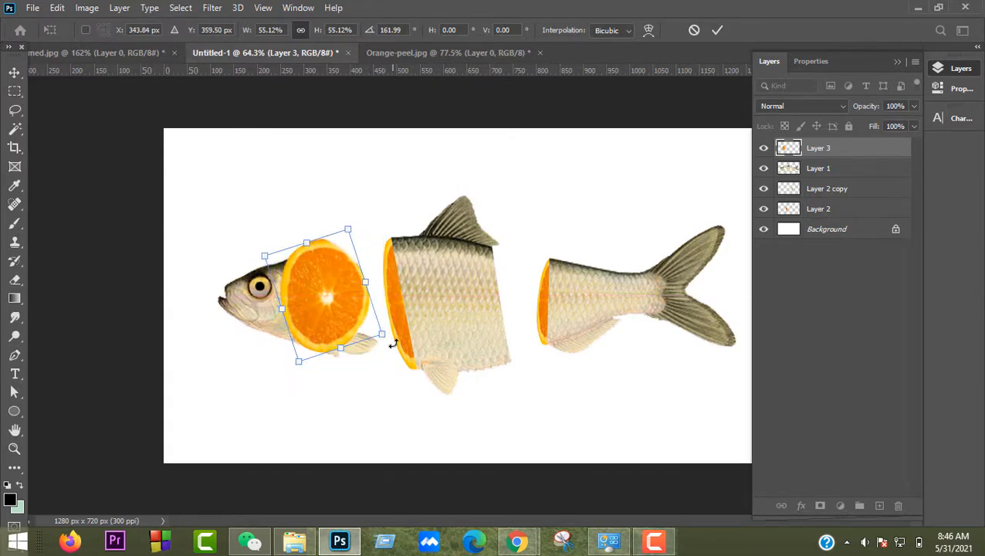
{"action": "left_click_drag", "start_coordinate": [392, 343], "coordinate": [249, 242]}
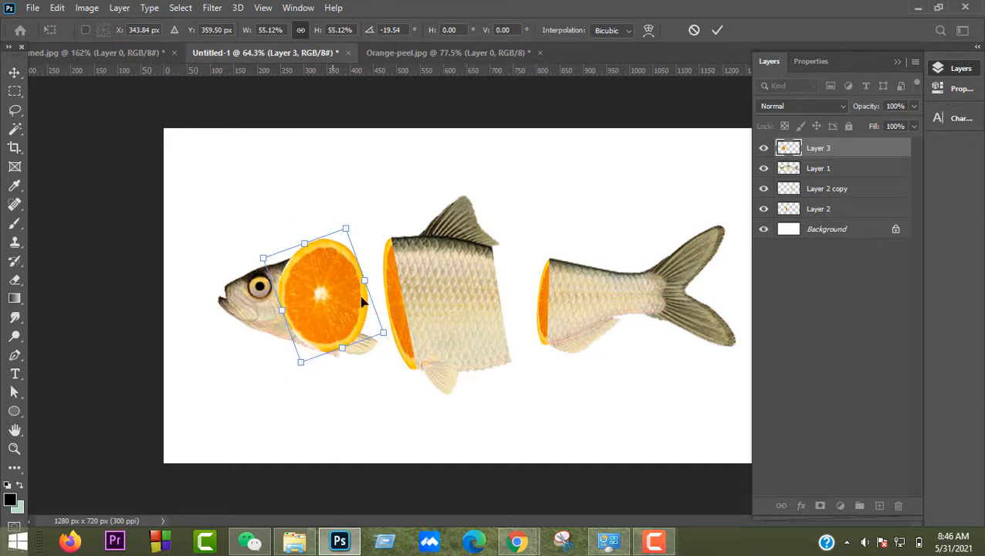
Distort Layer 3's slice into a narrow slanted oval about 26.4% wide and 58% high.
{"action": "left_click_drag", "start_coordinate": [364, 283], "coordinate": [325, 290]}
{"action": "mouse_move", "coordinate": [285, 248]}
{"action": "left_mouse_down"}
{"action": "mouse_move", "coordinate": [310, 257]}
{"action": "mouse_move", "coordinate": [279, 251]}
{"action": "left_mouse_up"}
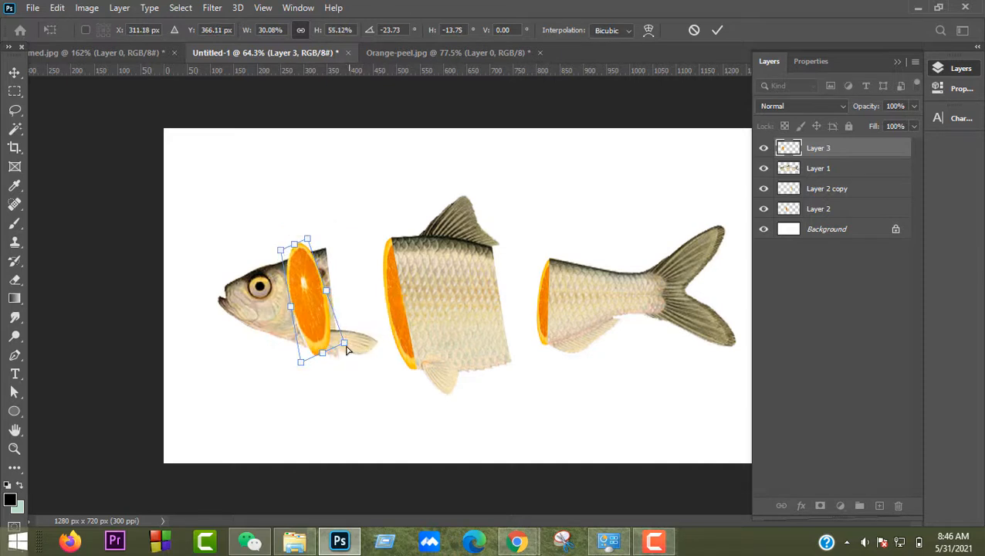
{"action": "left_click_drag", "start_coordinate": [344, 353], "coordinate": [345, 357]}
Flip the narrow slice horizontally, move it to the head's rear cut, rotate it to about 173.9° and apply the transform.
{"action": "right_click", "coordinate": [315, 307]}
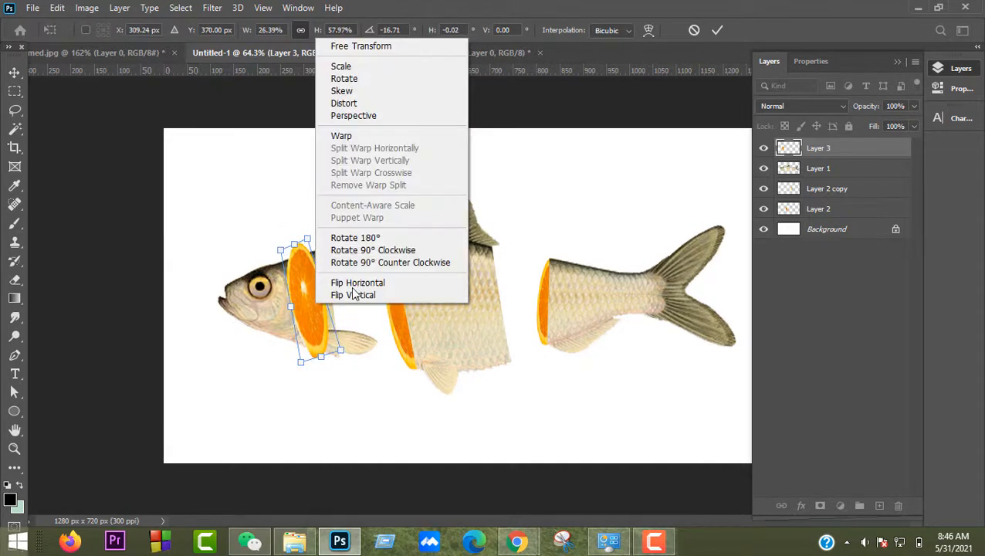
{"action": "left_click", "coordinate": [349, 284]}
{"action": "left_click_drag", "start_coordinate": [329, 305], "coordinate": [357, 292]}
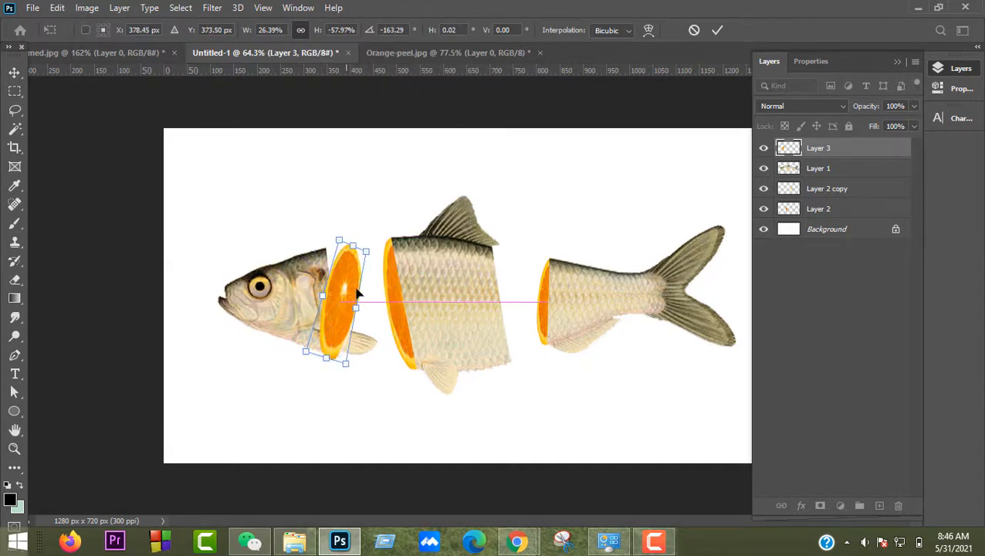
{"action": "left_click_drag", "start_coordinate": [376, 244], "coordinate": [365, 215]}
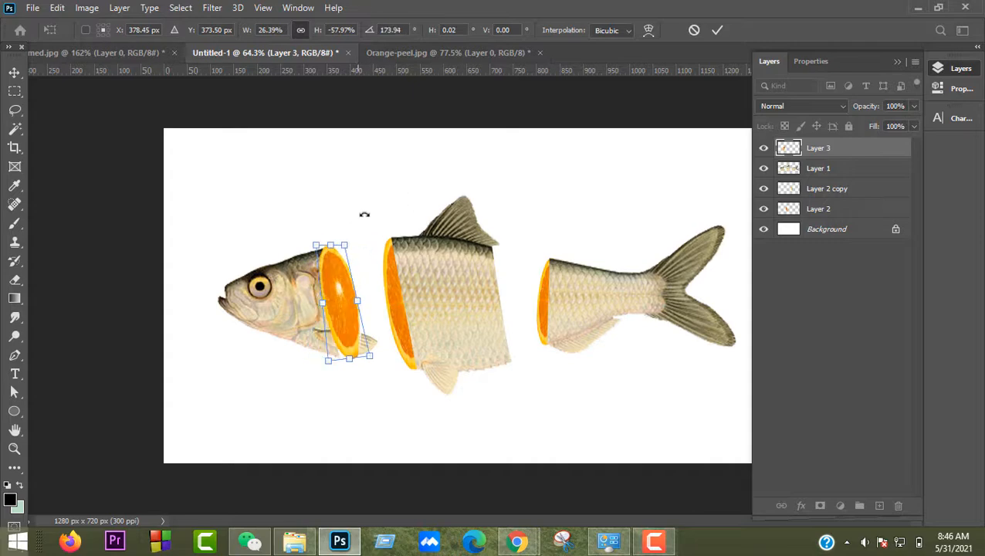
{"action": "left_click", "coordinate": [715, 30]}
Place Layer 3 between Layer 2 copy and Layer 2, and shift its slice against the head's rear cut.
{"action": "left_click_drag", "start_coordinate": [879, 150], "coordinate": [874, 200]}
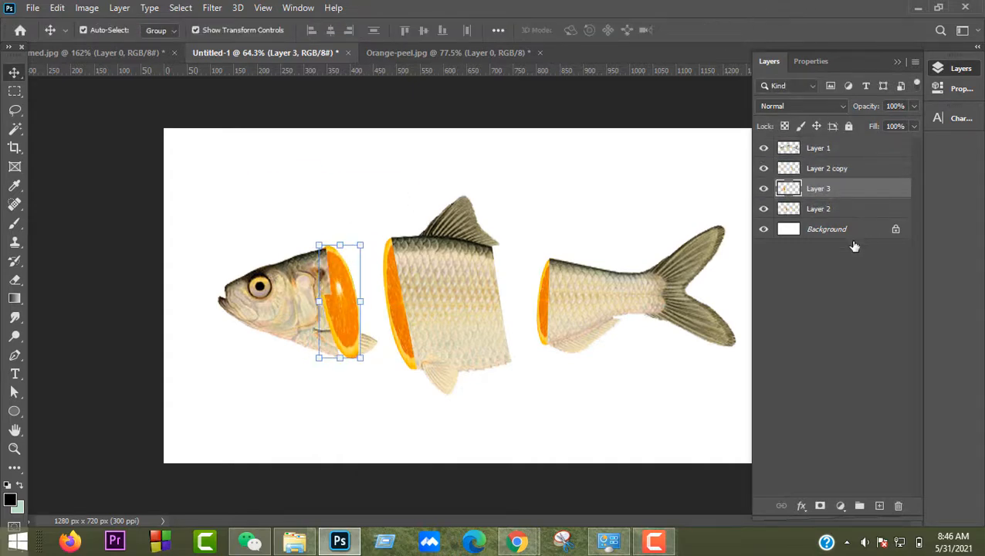
{"action": "left_click", "coordinate": [386, 443]}
{"action": "scroll", "coordinate": [369, 361], "scroll_direction": "up", "scroll_amount": 10}
{"action": "left_click", "coordinate": [310, 220]}
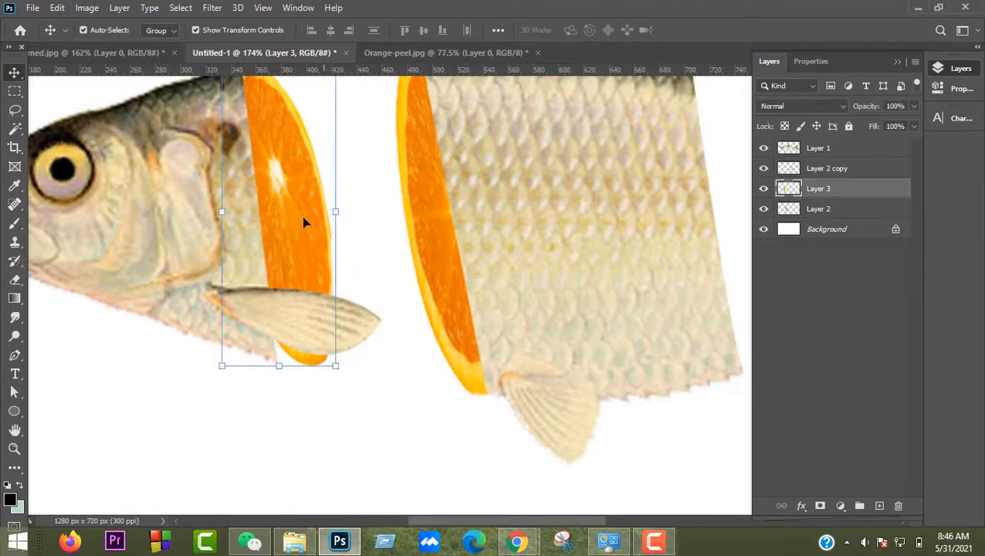
{"action": "mouse_move", "coordinate": [295, 218]}
{"action": "left_mouse_down"}
{"action": "mouse_move", "coordinate": [304, 225]}
{"action": "mouse_move", "coordinate": [281, 225]}
{"action": "left_mouse_up"}
{"action": "scroll", "coordinate": [268, 261], "scroll_direction": "down", "scroll_amount": 5}
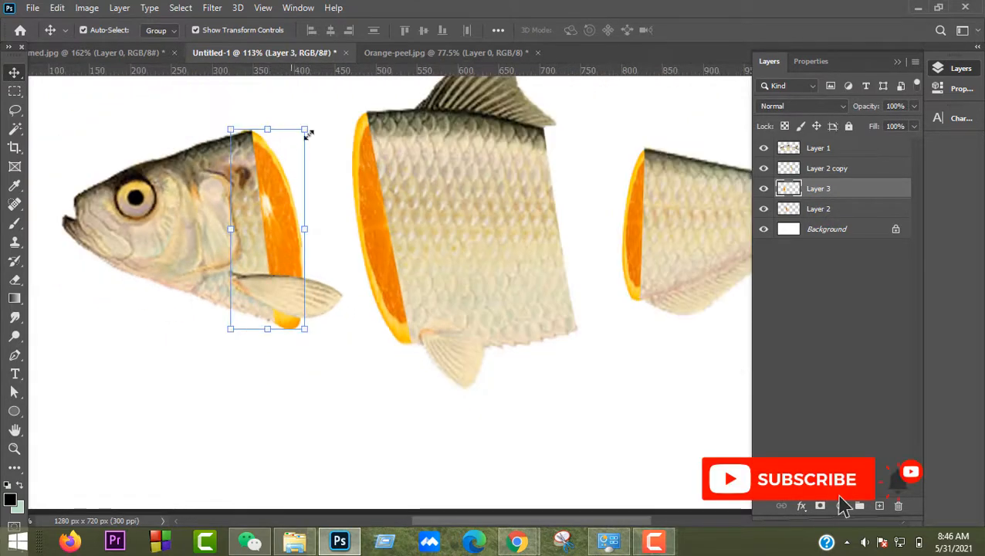
Distort the right corners of Layer 3's slice to match the head's rear cut, at about 97% width, and apply the transform.
{"action": "key", "text": "ctrl+t"}
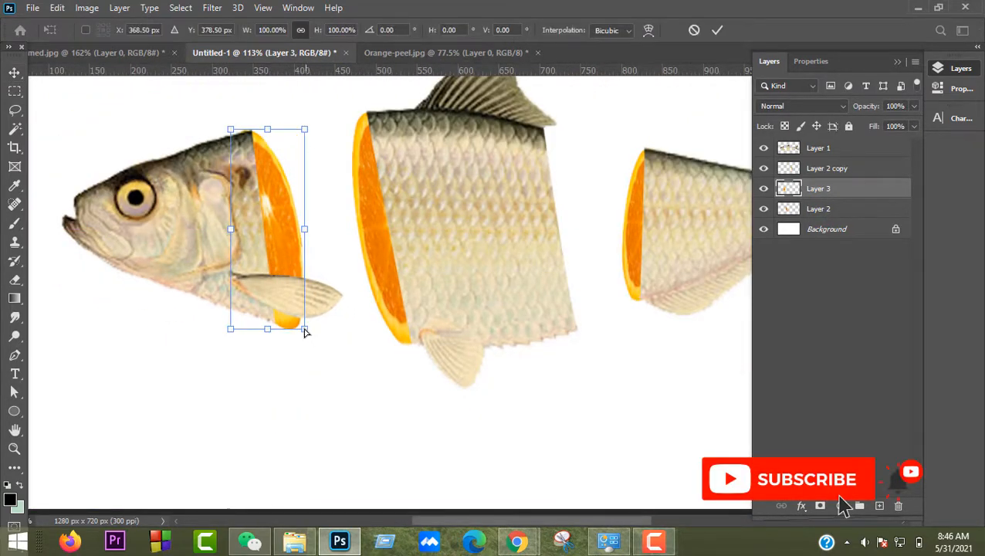
{"action": "left_click_drag", "start_coordinate": [305, 331], "coordinate": [289, 316]}
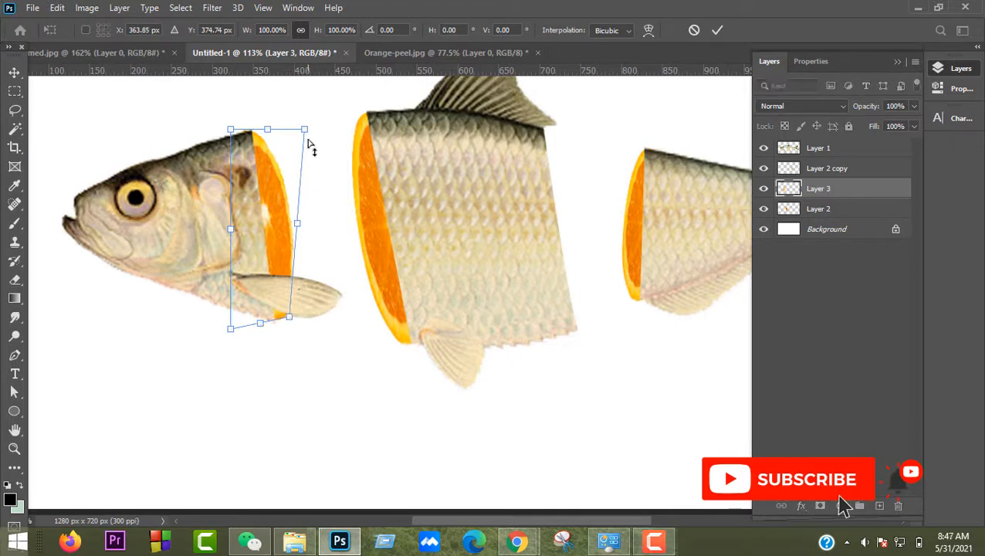
{"action": "left_click_drag", "start_coordinate": [308, 140], "coordinate": [300, 130]}
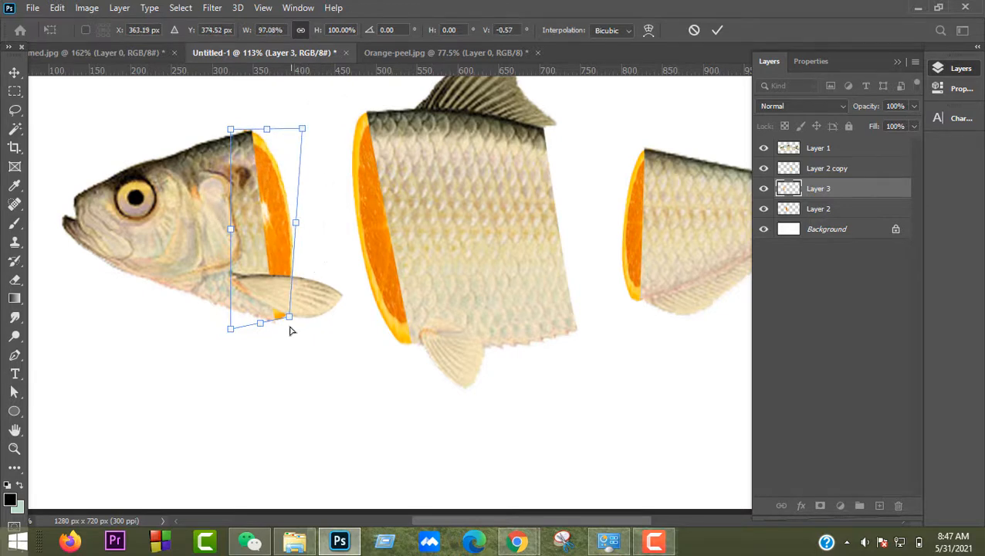
{"action": "left_click_drag", "start_coordinate": [293, 323], "coordinate": [299, 324]}
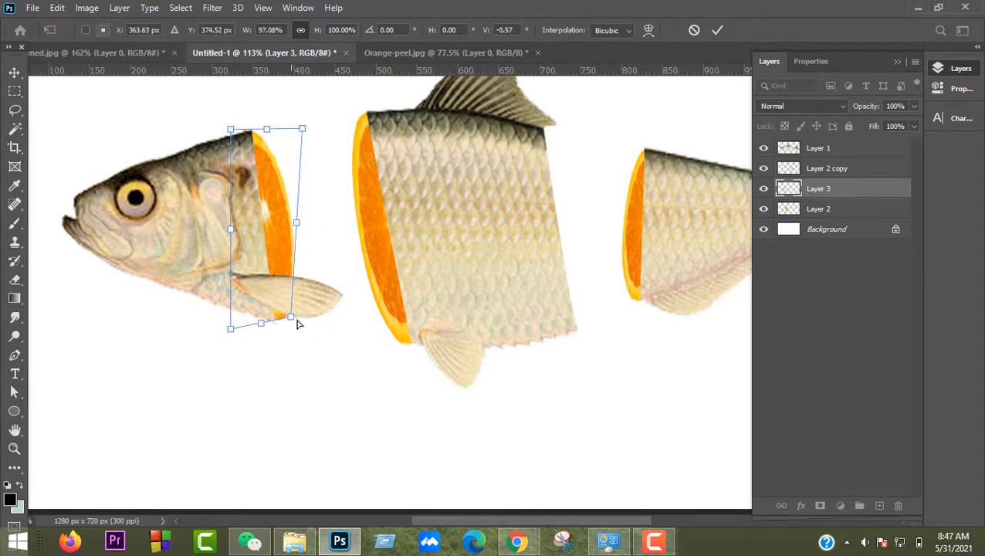
{"action": "left_click", "coordinate": [716, 32]}
{"action": "scroll", "coordinate": [540, 232], "scroll_direction": "down", "scroll_amount": 3}
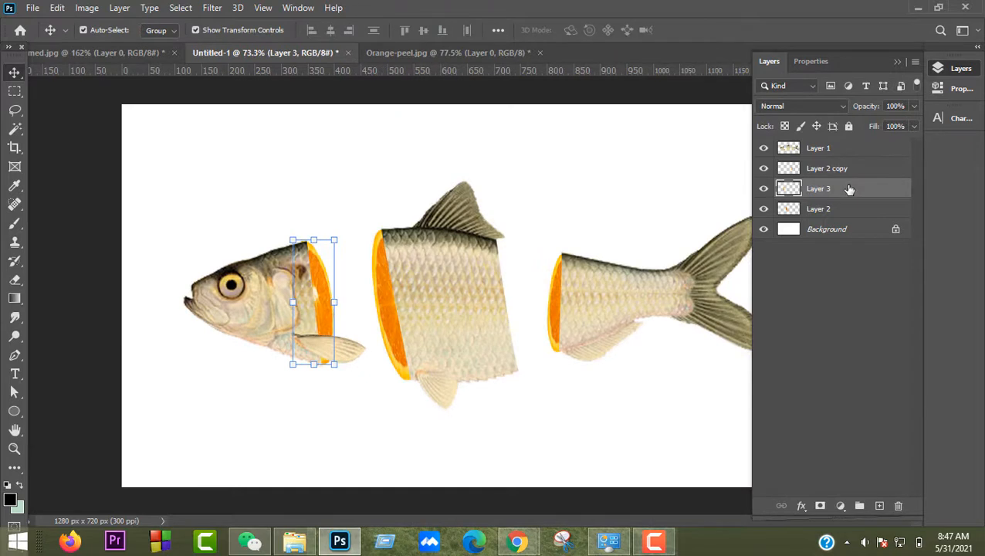
{"action": "key", "text": "ctrl+j"}
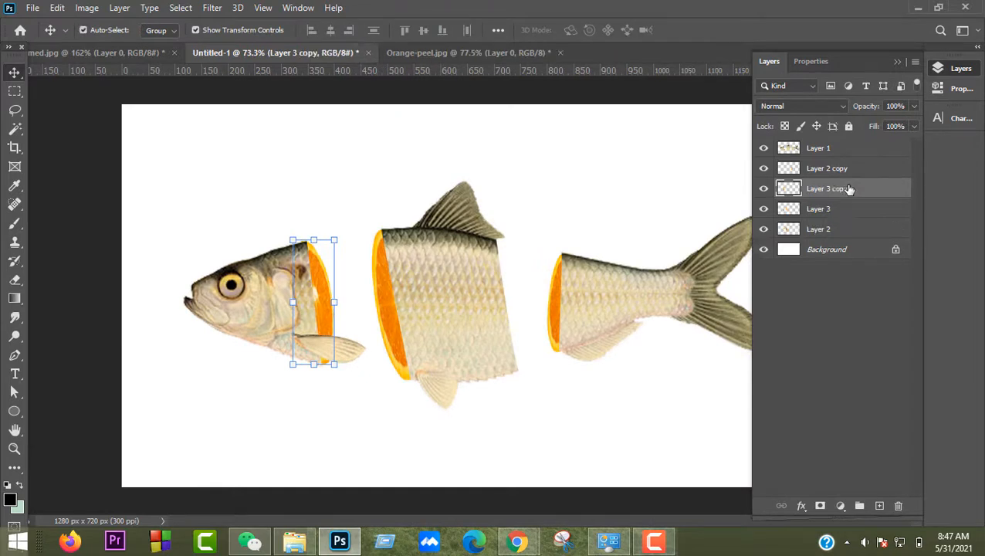
{"action": "key", "text": "ctrl+e"}
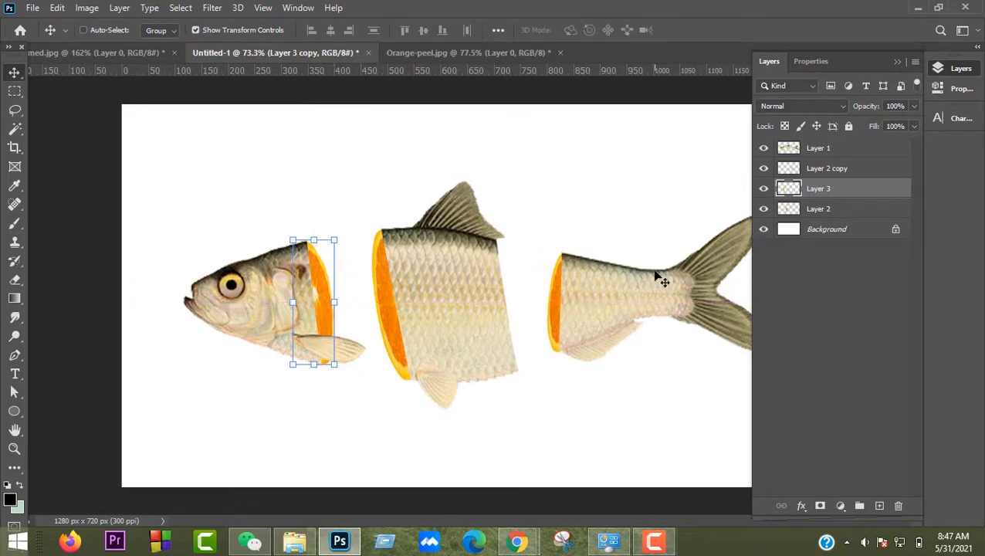
{"action": "right_click", "coordinate": [322, 278]}
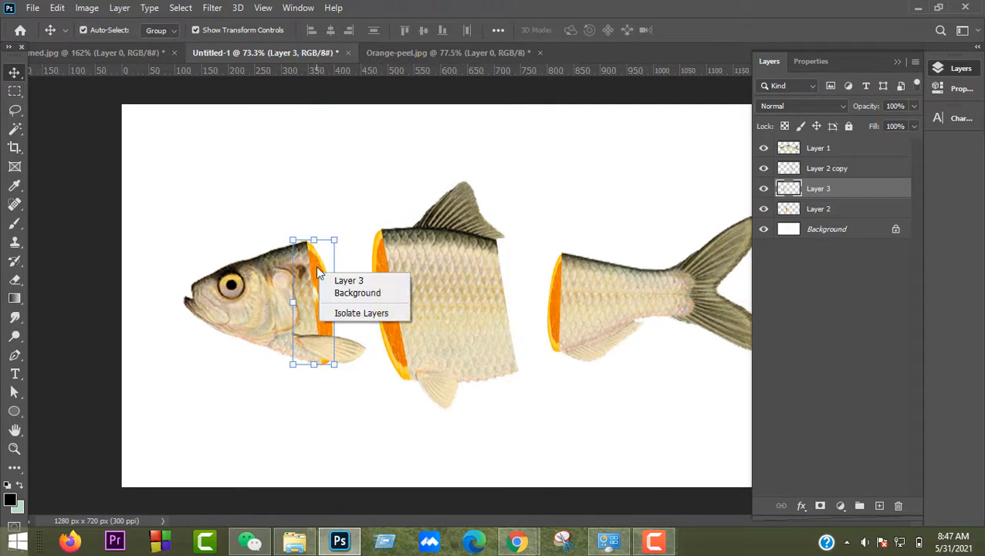
{"action": "left_click", "coordinate": [316, 269]}
{"action": "key", "text": "ctrl"}
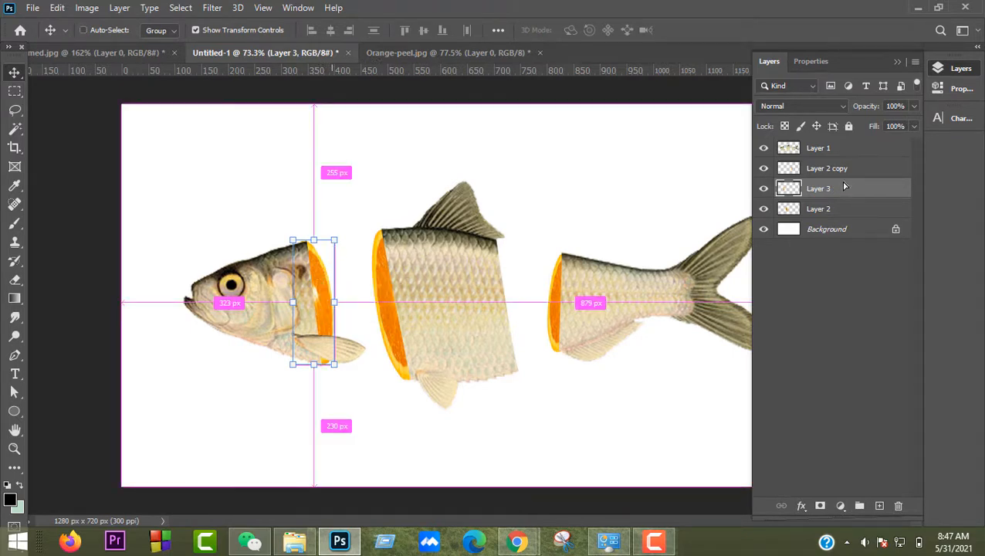
Duplicate Layer 3, move the copy to the middle section's rear cut, resize it to match the cut's height and apply the transform.
{"action": "key", "text": "ctrl+j"}
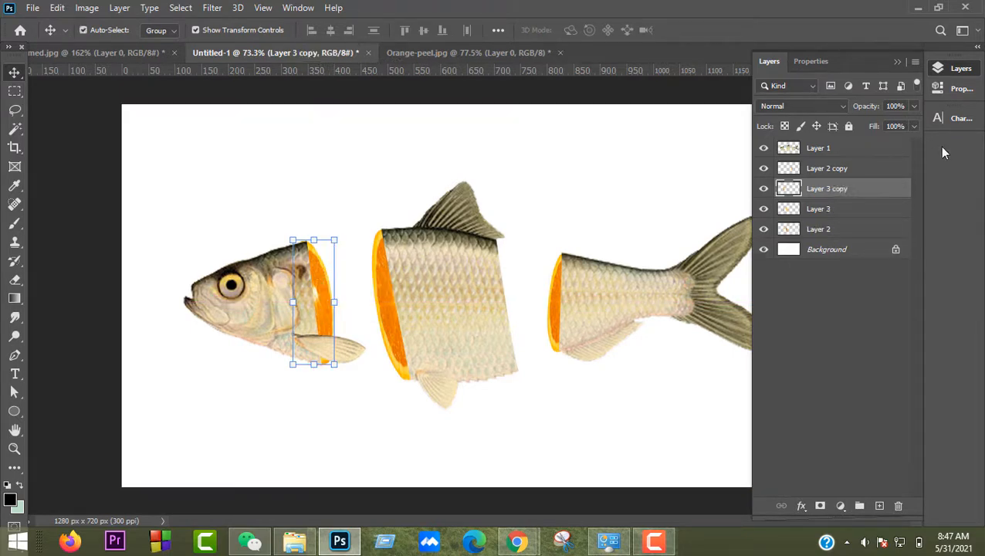
{"action": "left_click_drag", "start_coordinate": [325, 274], "coordinate": [518, 277]}
{"action": "scroll", "coordinate": [548, 278], "scroll_direction": "up", "scroll_amount": 3}
{"action": "left_click_drag", "start_coordinate": [517, 215], "coordinate": [536, 158]}
{"action": "left_click_drag", "start_coordinate": [511, 266], "coordinate": [498, 307]}
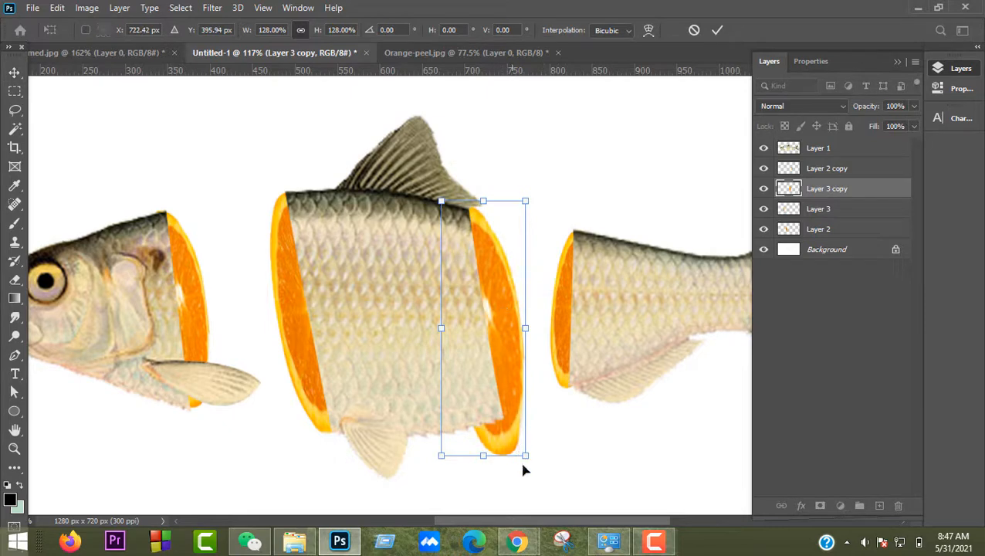
{"action": "left_click_drag", "start_coordinate": [524, 456], "coordinate": [510, 427]}
{"action": "key", "text": "Return"}
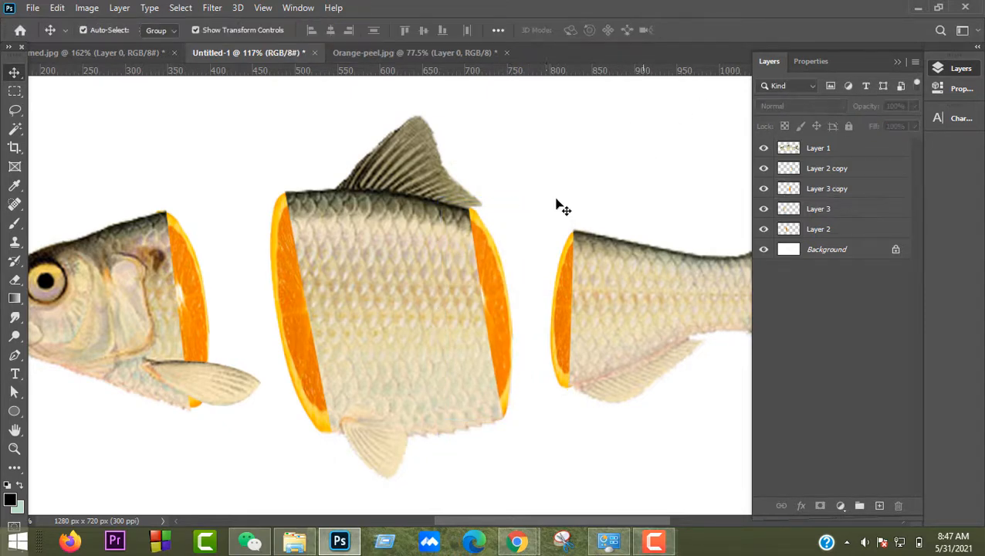
Distort Layer 3 copy's slice to about 59.4% width and 82.2% height along the middle section's rear cut, and apply the transform.
{"action": "scroll", "coordinate": [556, 205], "scroll_direction": "up", "scroll_amount": 3}
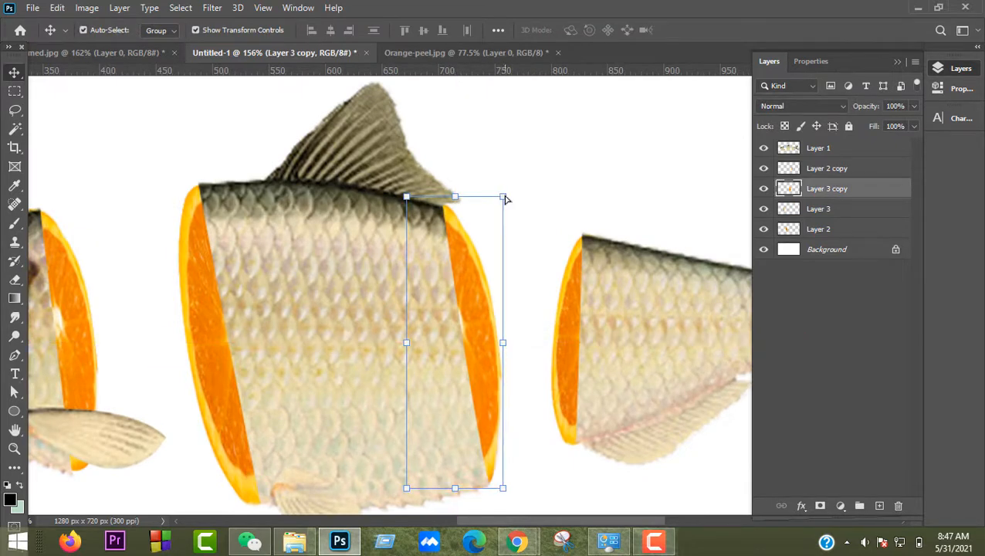
{"action": "left_click_drag", "start_coordinate": [507, 199], "coordinate": [474, 201]}
{"action": "left_click_drag", "start_coordinate": [406, 487], "coordinate": [435, 484]}
{"action": "left_click_drag", "start_coordinate": [477, 320], "coordinate": [494, 321]}
{"action": "left_click_drag", "start_coordinate": [526, 493], "coordinate": [503, 493]}
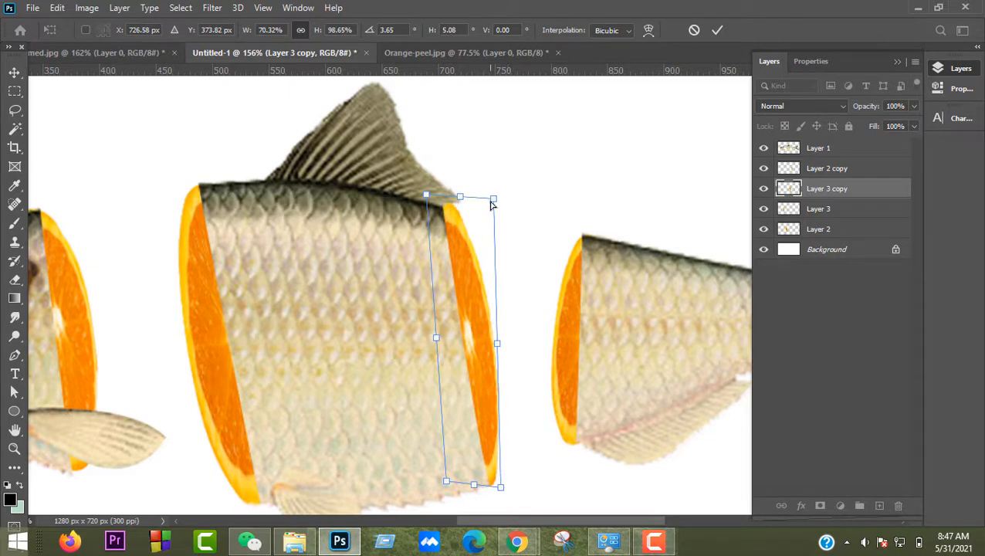
{"action": "left_click_drag", "start_coordinate": [494, 210], "coordinate": [478, 222]}
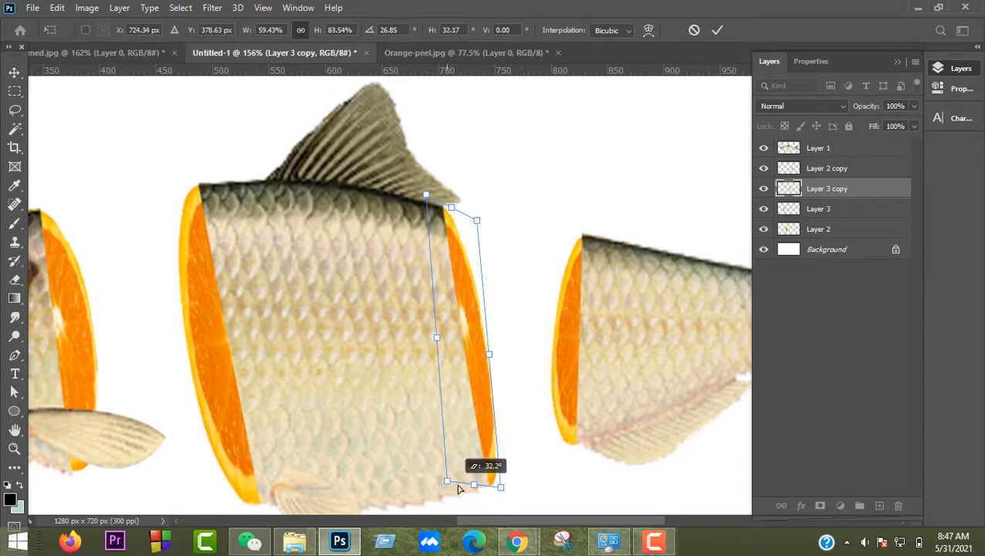
{"action": "left_click_drag", "start_coordinate": [459, 489], "coordinate": [499, 487]}
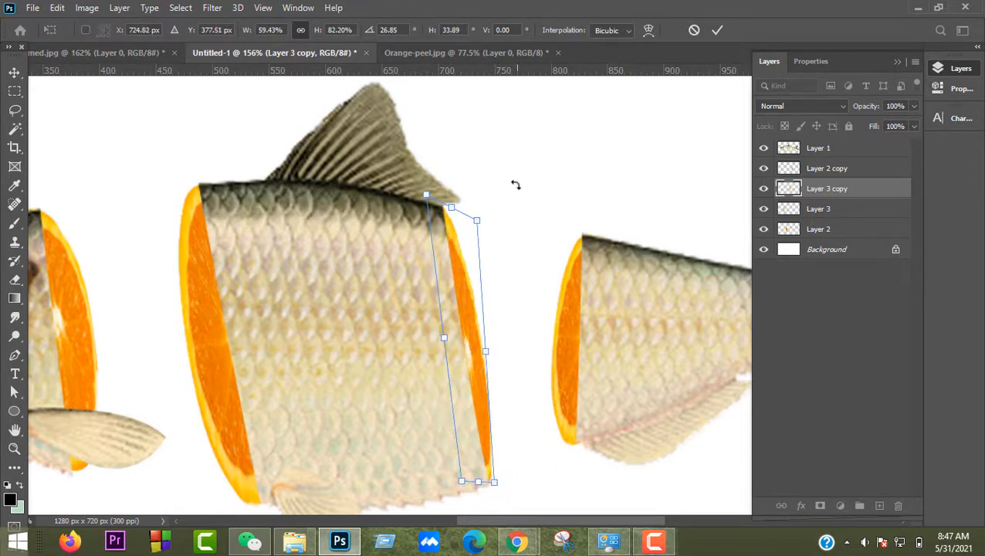
{"action": "left_click", "coordinate": [717, 34]}
Flip Layer 3 copy's slice horizontally, rotate it to about 158.6° and set it back against the middle section's rear cut.
{"action": "scroll", "coordinate": [537, 224], "scroll_direction": "down", "scroll_amount": 5}
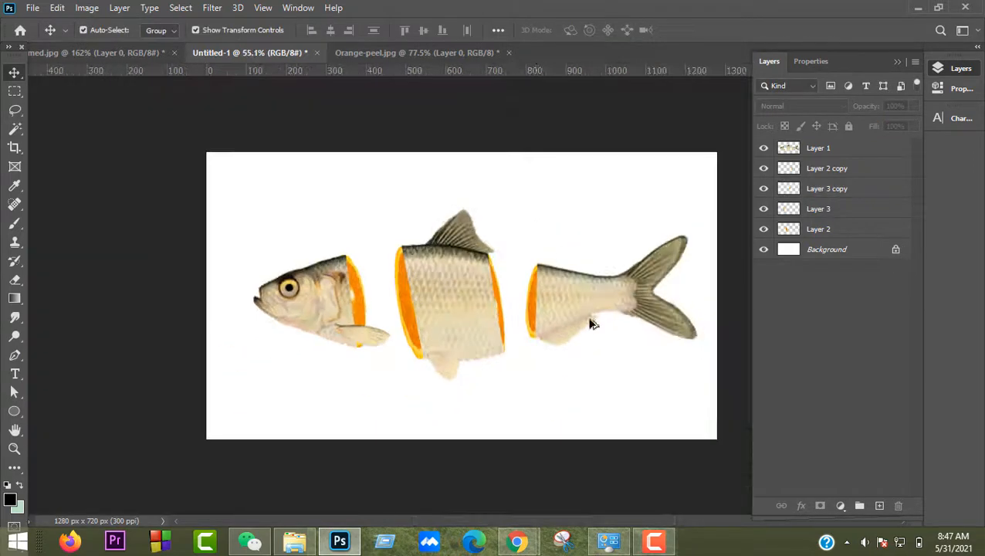
{"action": "scroll", "coordinate": [587, 331], "scroll_direction": "up", "scroll_amount": 2}
{"action": "left_click", "coordinate": [509, 317]}
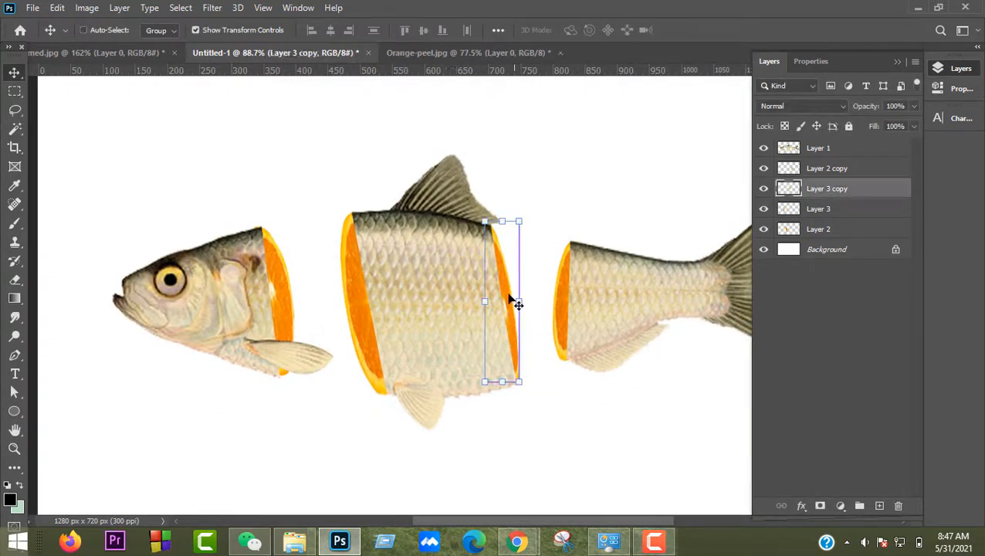
{"action": "left_click_drag", "start_coordinate": [509, 295], "coordinate": [523, 291]}
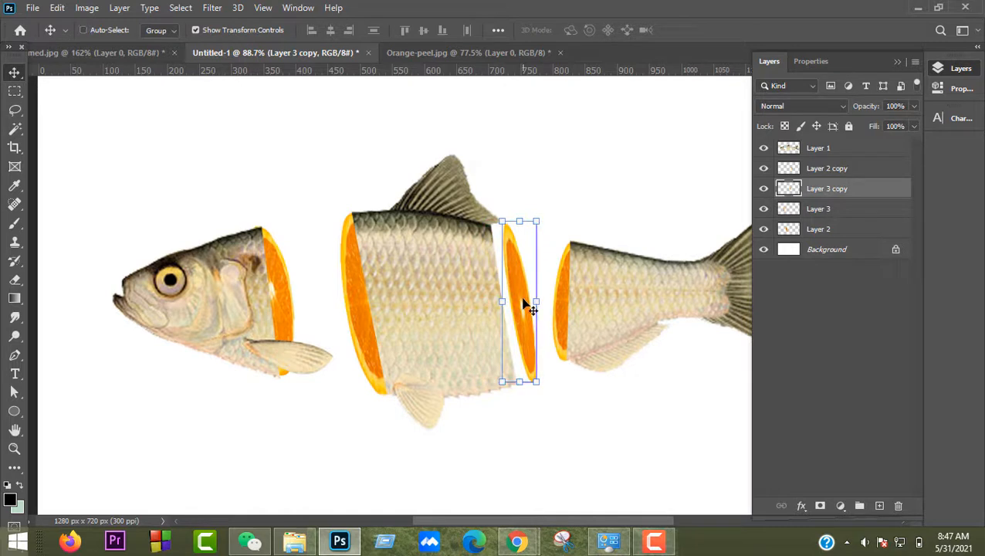
{"action": "right_click", "coordinate": [523, 300]}
{"action": "left_click", "coordinate": [880, 178]}
{"action": "key", "text": "ctrl+t"}
{"action": "right_click", "coordinate": [513, 262]}
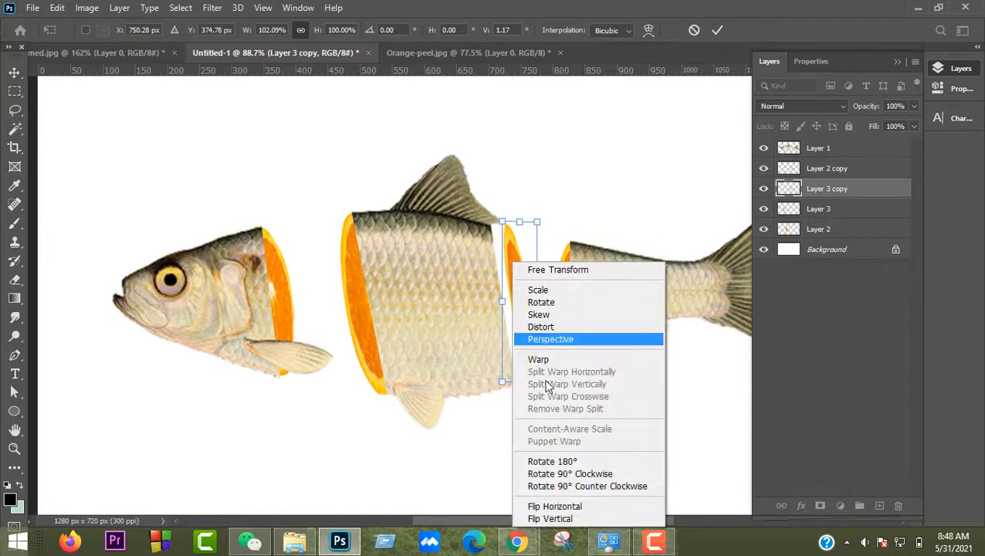
{"action": "left_click", "coordinate": [559, 509]}
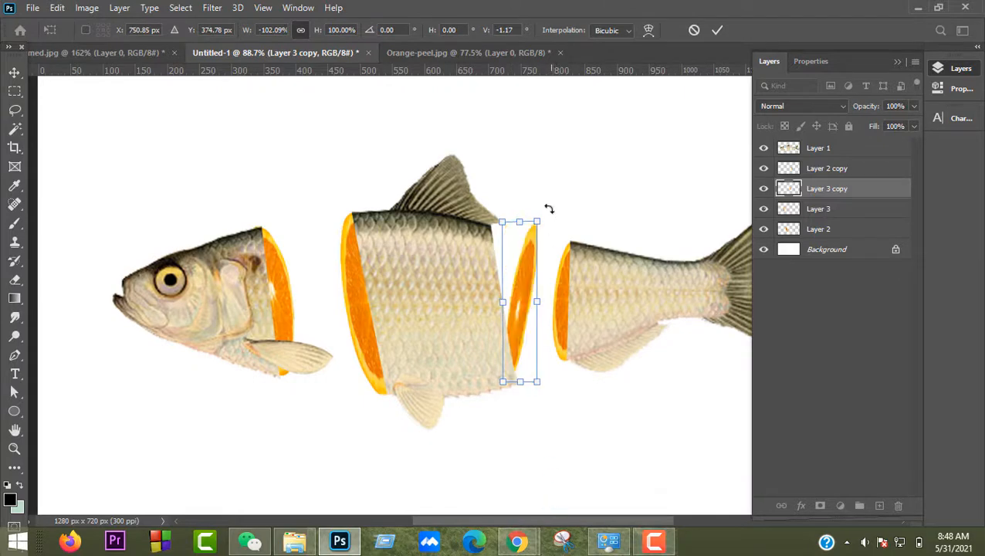
{"action": "left_click_drag", "start_coordinate": [548, 208], "coordinate": [514, 203]}
{"action": "left_click_drag", "start_coordinate": [525, 308], "coordinate": [510, 306]}
Distort the slice's lower outer corner inward to follow the middle section's rear cut, and apply the transform.
{"action": "scroll", "coordinate": [572, 390], "scroll_direction": "up", "scroll_amount": 2}
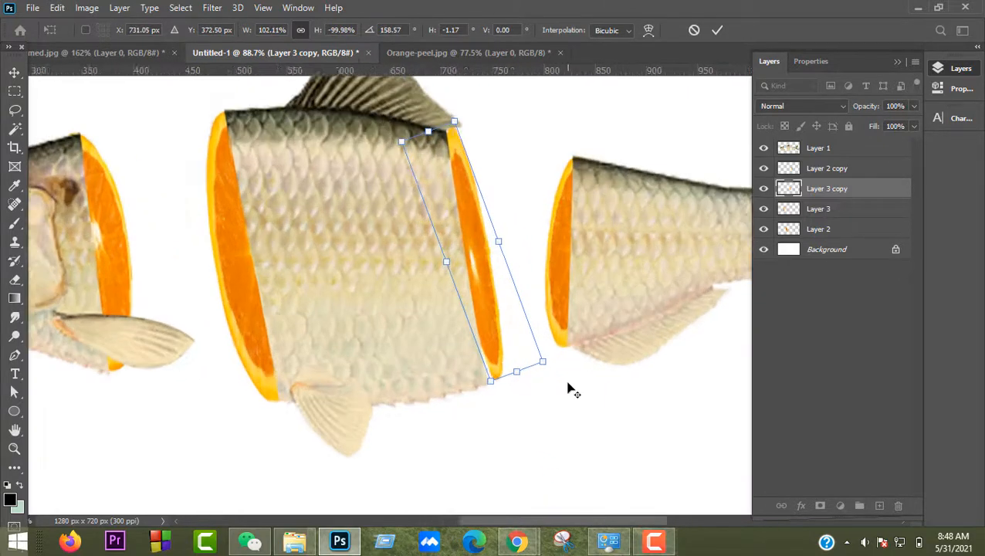
{"action": "scroll", "coordinate": [572, 390], "scroll_direction": "up", "scroll_amount": 1}
{"action": "left_click_drag", "start_coordinate": [545, 362], "coordinate": [476, 386]}
{"action": "left_click", "coordinate": [717, 29]}
Distort the upper corners of Layer 3 copy's slice to meet the cut's top edge, at about 98.9% height, and apply the transform.
{"action": "scroll", "coordinate": [491, 116], "scroll_direction": "up", "scroll_amount": 1}
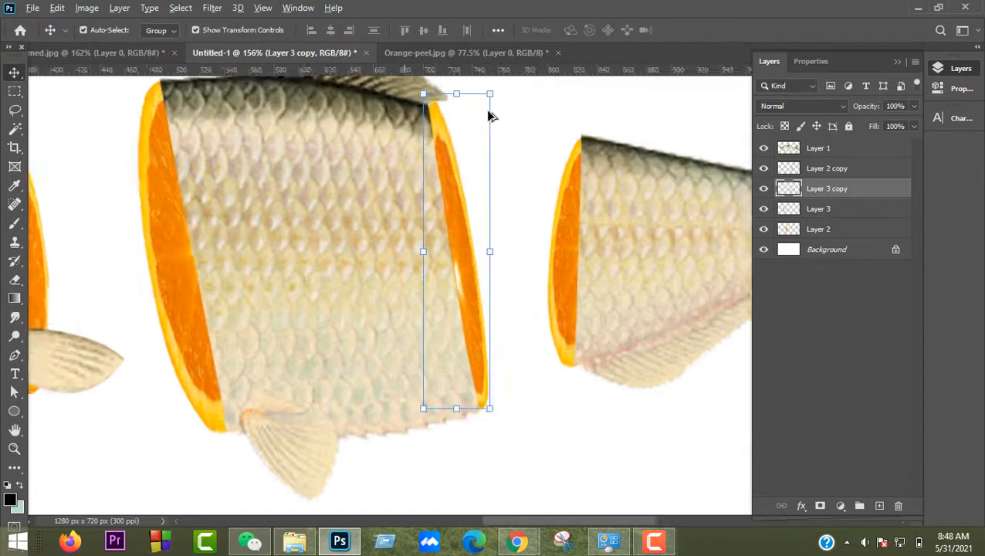
{"action": "scroll", "coordinate": [488, 115], "scroll_direction": "up", "scroll_amount": 2}
{"action": "scroll", "coordinate": [418, 140], "scroll_direction": "up", "scroll_amount": 1}
{"action": "left_click", "coordinate": [490, 135]}
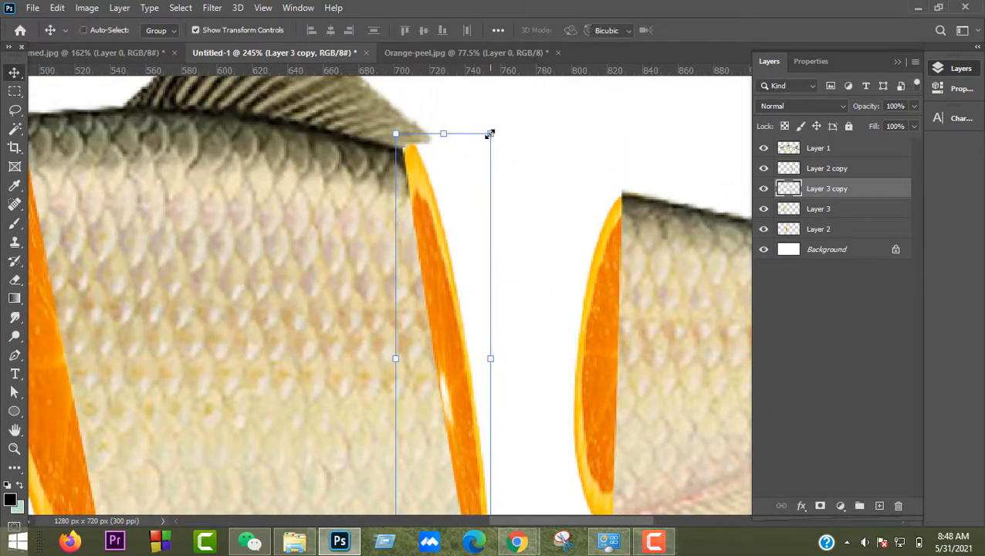
{"action": "left_click_drag", "start_coordinate": [490, 134], "coordinate": [481, 139]}
{"action": "left_click_drag", "start_coordinate": [396, 135], "coordinate": [390, 141]}
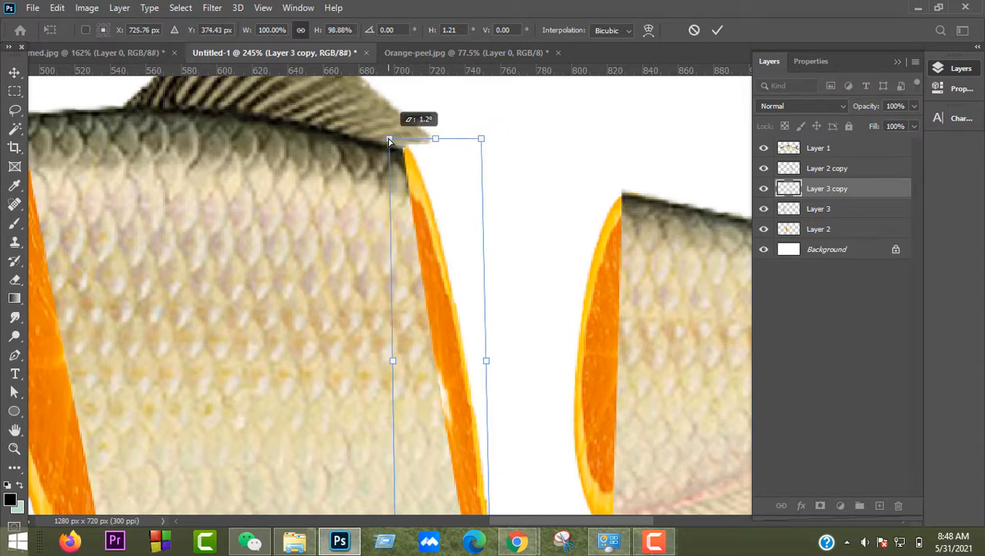
{"action": "left_click", "coordinate": [716, 32]}
{"action": "left_click", "coordinate": [621, 122]}
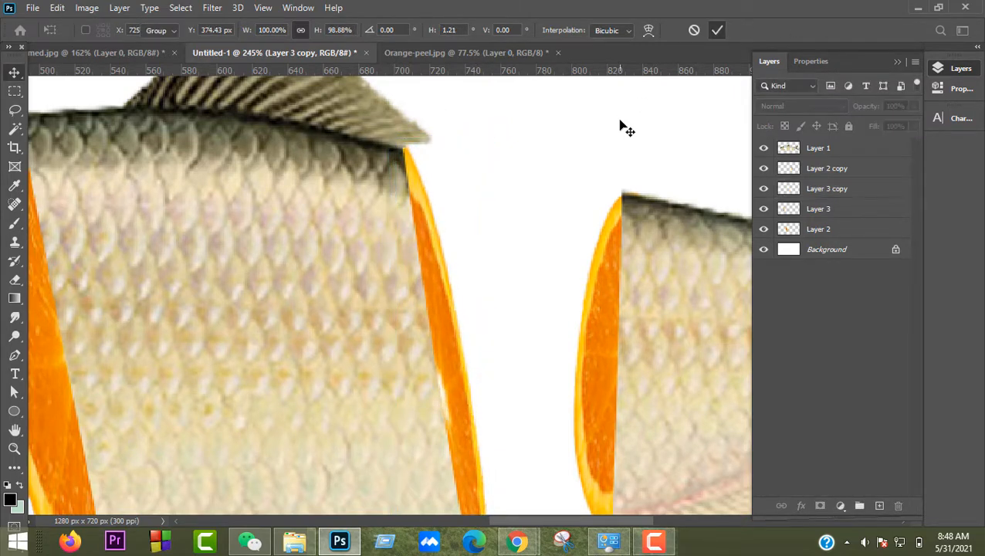
Toggle Layer 1's visibility off and on to check the fish, and add a layer mask to Layer 1.
{"action": "scroll", "coordinate": [605, 167], "scroll_direction": "down", "scroll_amount": 4}
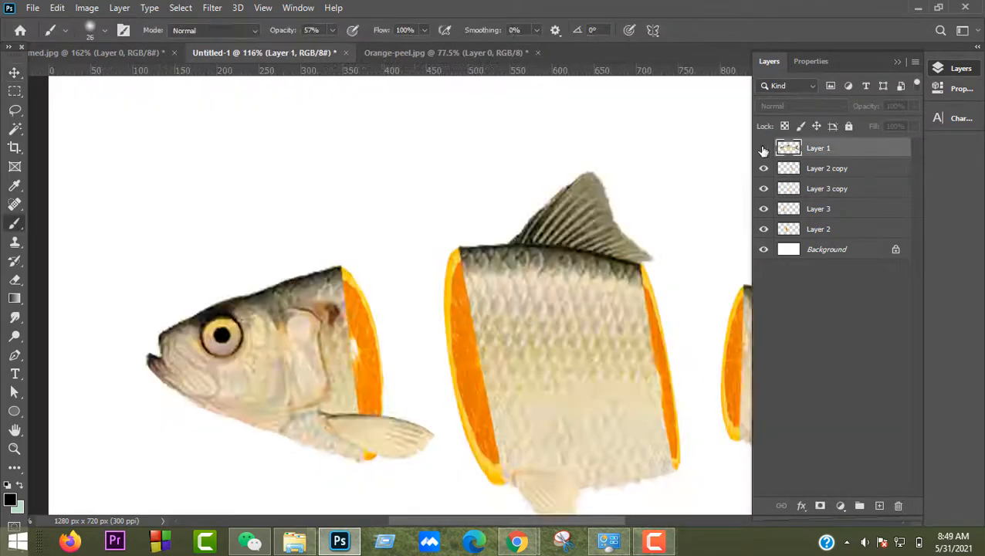
{"action": "left_click", "coordinate": [764, 147]}
{"action": "left_click", "coordinate": [764, 147]}
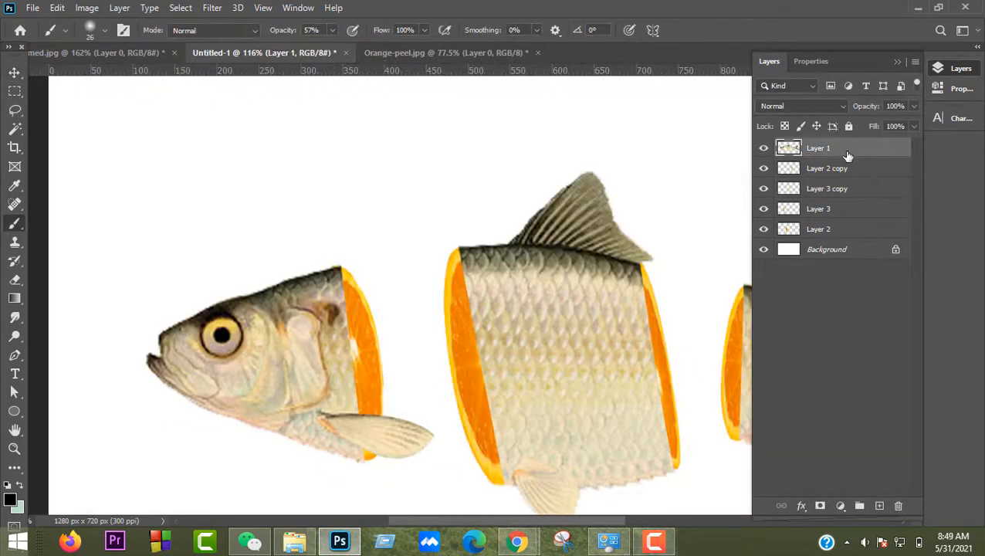
{"action": "left_click", "coordinate": [820, 506]}
{"action": "key", "text": "ctrl+0"}
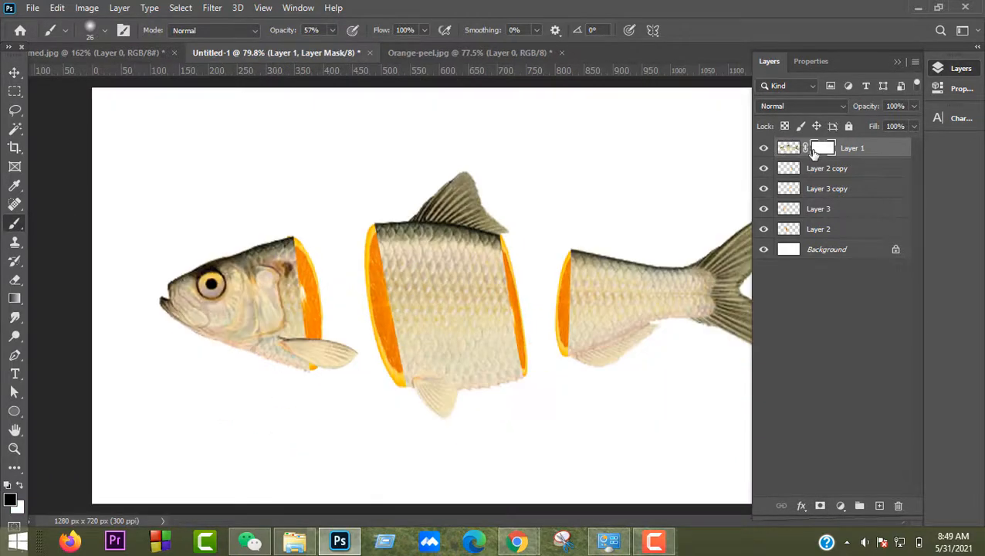
Set the foreground color to black (000000) and activate the Brush tool for painting on Layer 1's mask.
{"action": "left_click", "coordinate": [12, 499]}
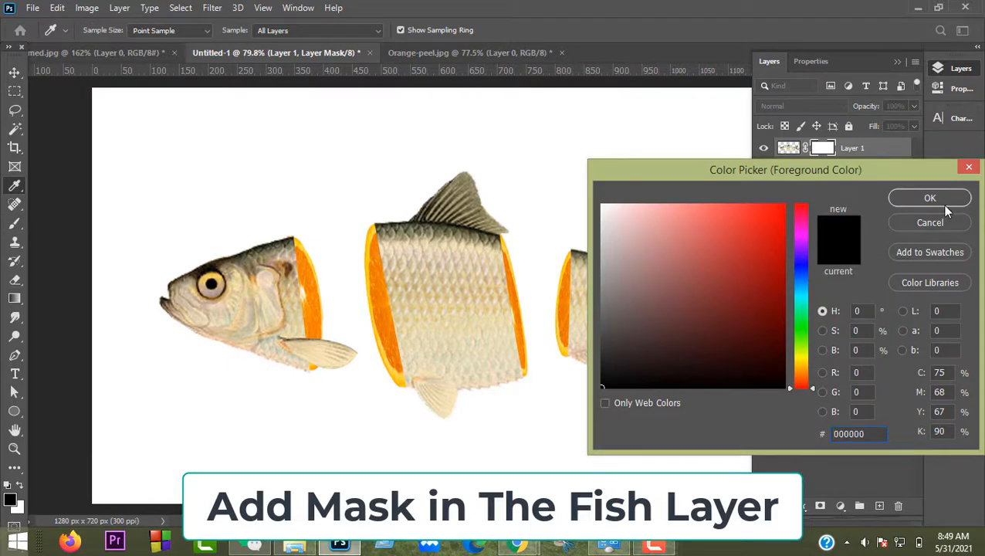
{"action": "left_click", "coordinate": [930, 198]}
{"action": "left_click", "coordinate": [15, 222]}
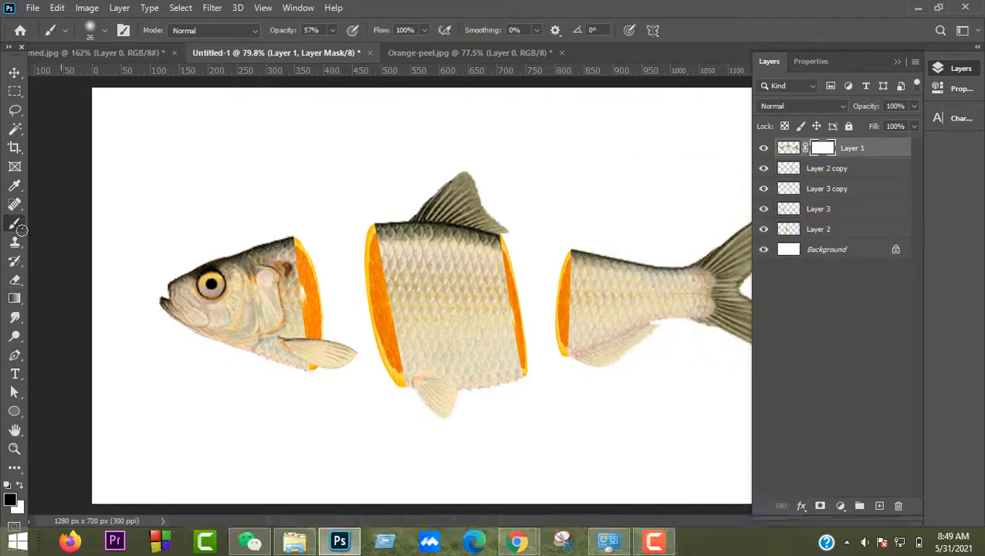
{"action": "right_click", "coordinate": [11, 224]}
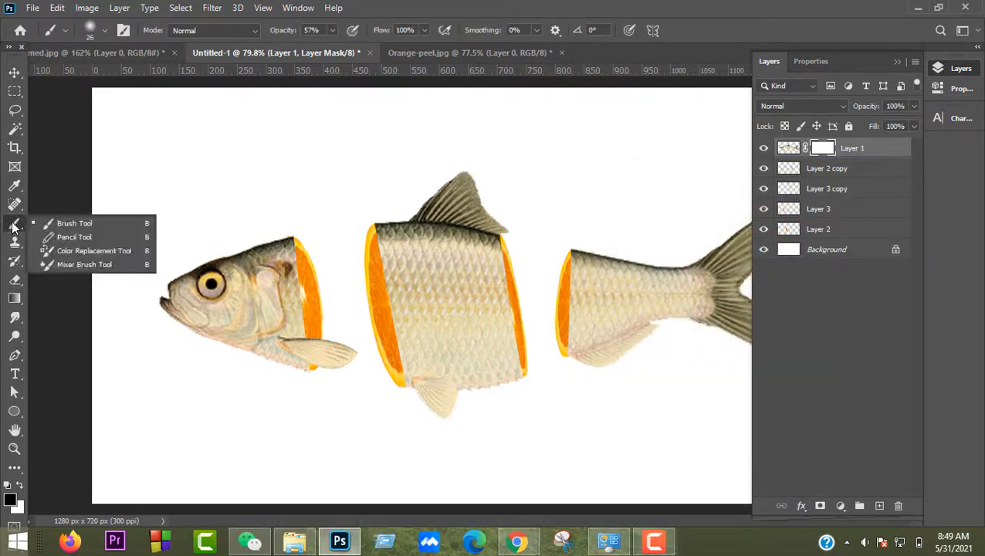
{"action": "left_click", "coordinate": [68, 224]}
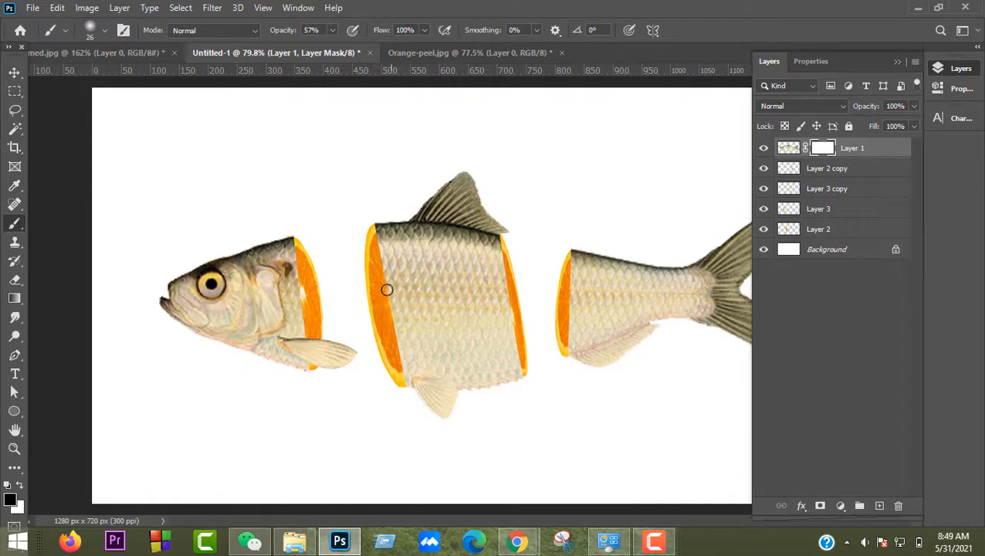
{"action": "scroll", "coordinate": [387, 290], "scroll_direction": "up", "scroll_amount": 5}
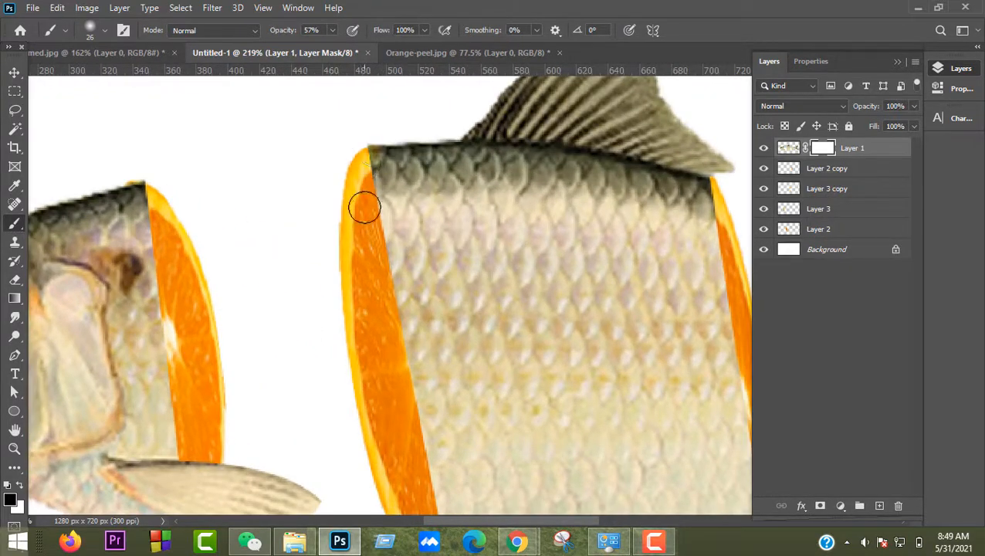
{"action": "left_click_drag", "start_coordinate": [367, 140], "coordinate": [367, 203]}
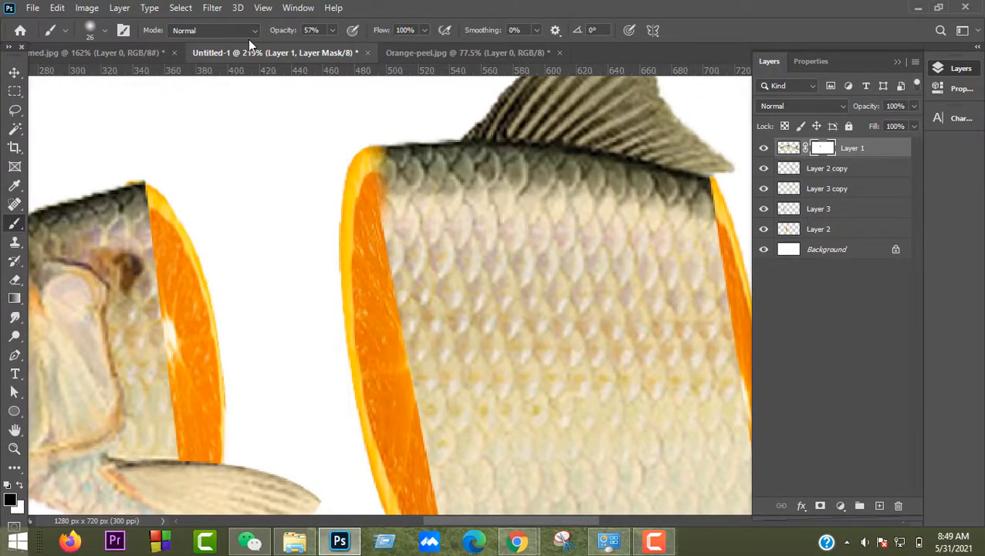
{"action": "key", "text": "ctrl+z"}
{"action": "key", "text": "ctrl+z"}
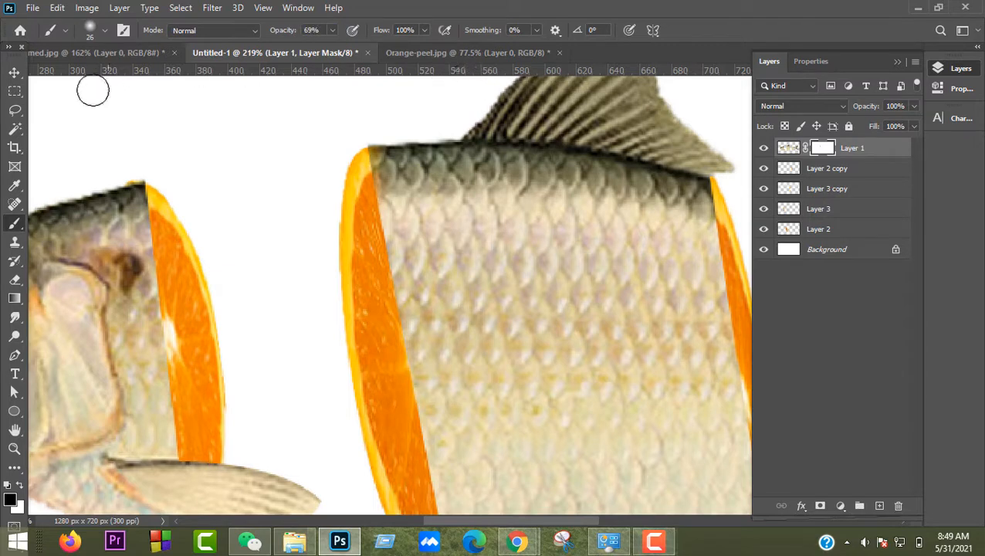
Paint Layer 1's mask along the middle section's front cut with a 37 px soft round brush at 69% opacity, softening the fish edge.
{"action": "left_click", "coordinate": [104, 30]}
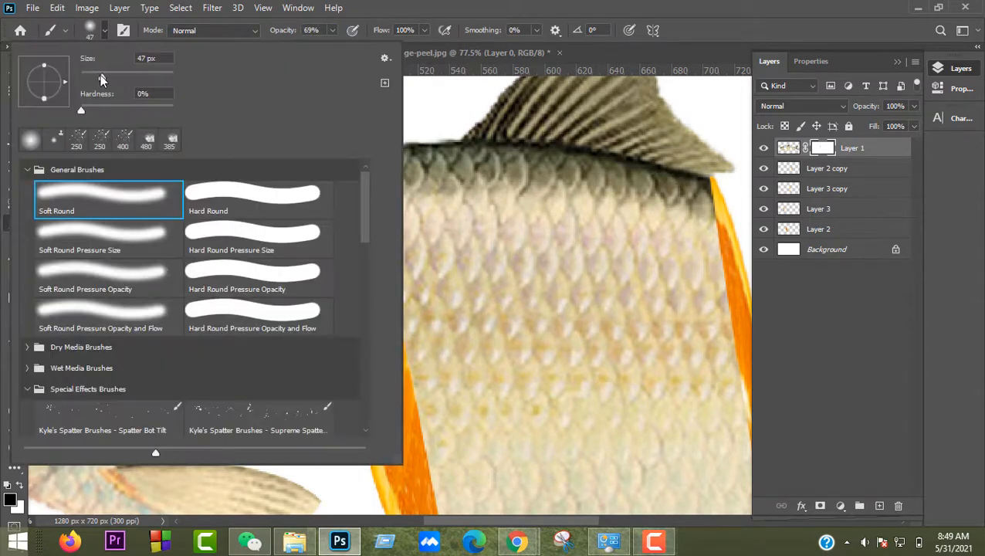
{"action": "left_click", "coordinate": [725, 30]}
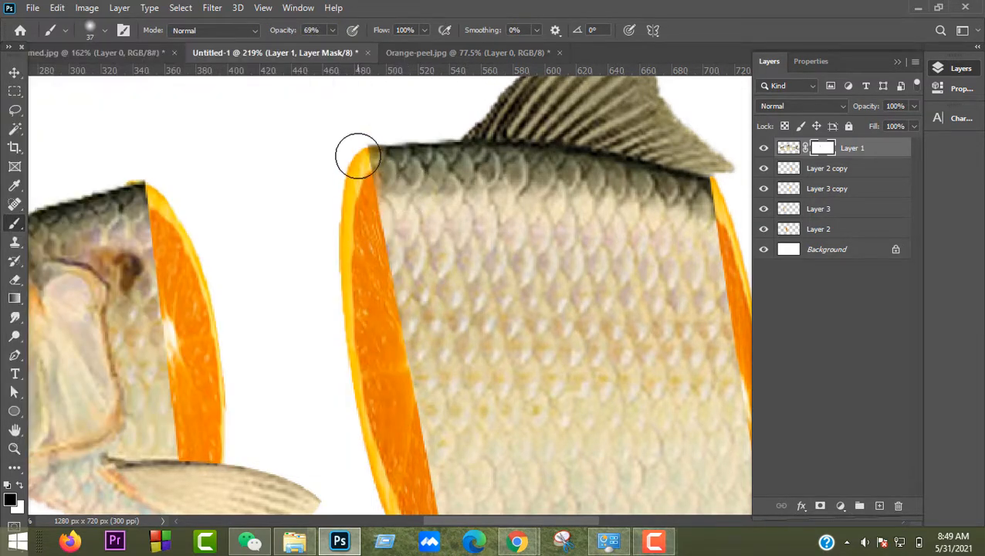
{"action": "mouse_move", "coordinate": [374, 252]}
{"action": "left_mouse_down"}
{"action": "mouse_move", "coordinate": [365, 266]}
{"action": "mouse_move", "coordinate": [367, 184]}
{"action": "mouse_move", "coordinate": [385, 335]}
{"action": "left_mouse_up"}
{"action": "scroll", "coordinate": [384, 336], "scroll_direction": "down", "scroll_amount": 3}
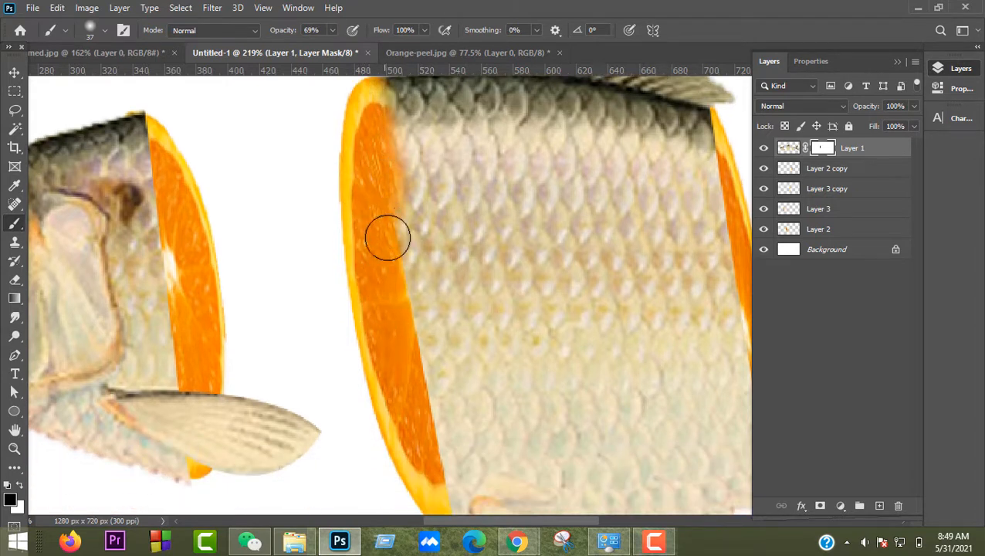
{"action": "mouse_move", "coordinate": [379, 213]}
{"action": "left_mouse_down"}
{"action": "mouse_move", "coordinate": [420, 420]}
{"action": "mouse_move", "coordinate": [407, 315]}
{"action": "mouse_move", "coordinate": [425, 418]}
{"action": "mouse_move", "coordinate": [424, 354]}
{"action": "mouse_move", "coordinate": [437, 487]}
{"action": "mouse_move", "coordinate": [411, 316]}
{"action": "left_mouse_up"}
{"action": "scroll", "coordinate": [412, 341], "scroll_direction": "down", "scroll_amount": 3}
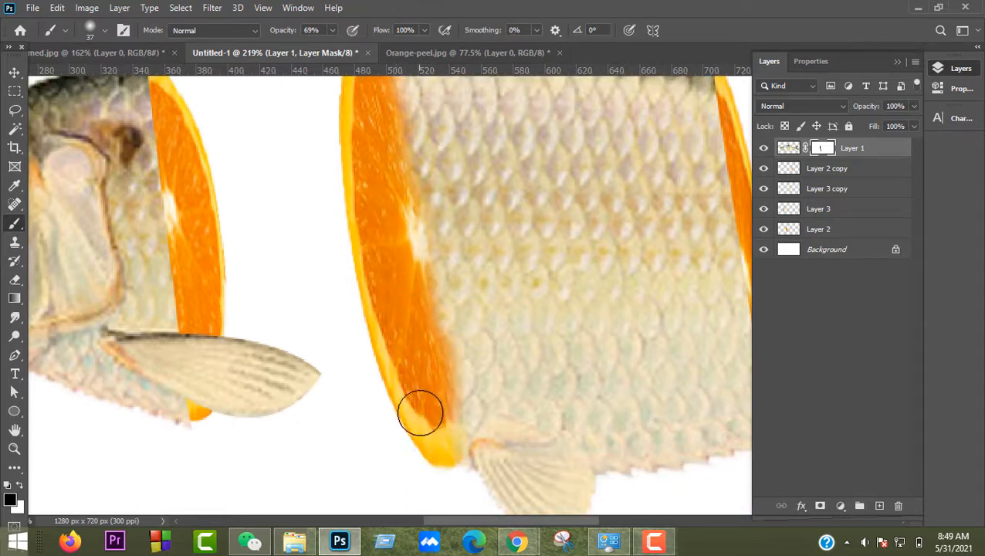
Paint Layer 1's mask along the head section's cut with the 37 px soft round brush, blending the fish skin into the orange slice.
{"action": "scroll", "coordinate": [327, 396], "scroll_direction": "down", "scroll_amount": 2}
{"action": "scroll", "coordinate": [234, 400], "scroll_direction": "down", "scroll_amount": 1}
{"action": "scroll", "coordinate": [418, 326], "scroll_direction": "up", "scroll_amount": 3}
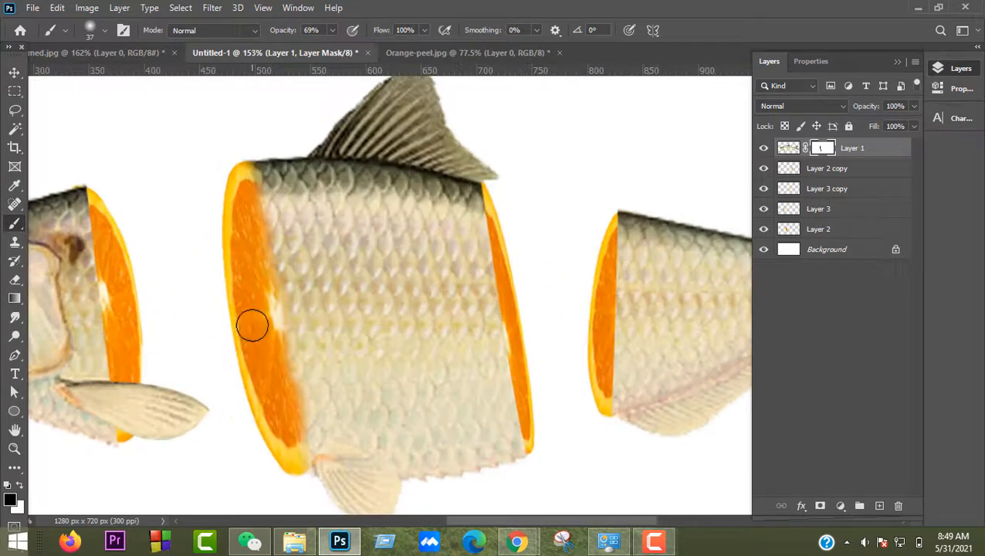
{"action": "scroll", "coordinate": [254, 326], "scroll_direction": "down", "scroll_amount": 3}
{"action": "scroll", "coordinate": [144, 243], "scroll_direction": "up", "scroll_amount": 4}
{"action": "mouse_move", "coordinate": [208, 213]}
{"action": "left_mouse_down"}
{"action": "mouse_move", "coordinate": [209, 267]}
{"action": "mouse_move", "coordinate": [214, 218]}
{"action": "mouse_move", "coordinate": [219, 257]}
{"action": "mouse_move", "coordinate": [218, 225]}
{"action": "mouse_move", "coordinate": [231, 252]}
{"action": "left_mouse_up"}
{"action": "scroll", "coordinate": [242, 409], "scroll_direction": "down", "scroll_amount": 3}
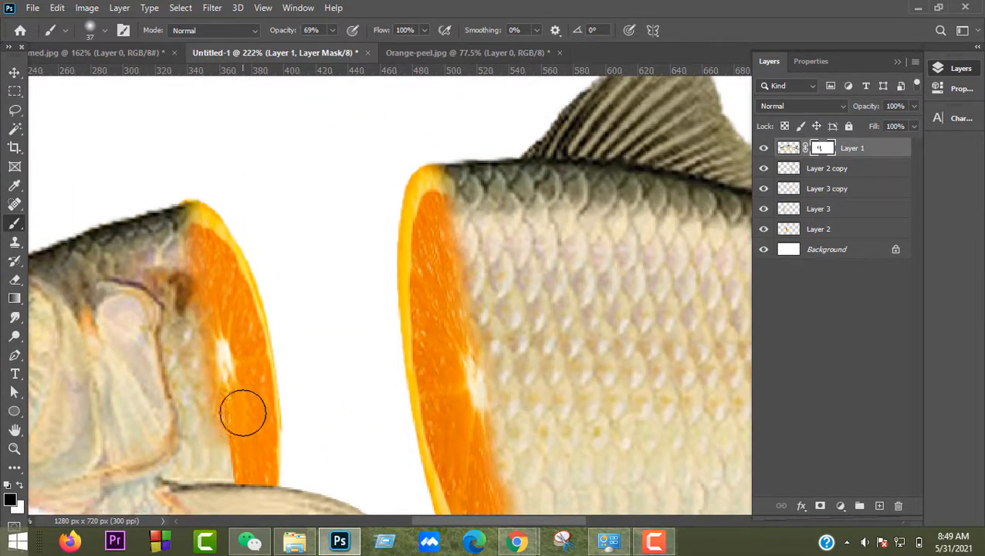
{"action": "scroll", "coordinate": [243, 383], "scroll_direction": "down", "scroll_amount": 2}
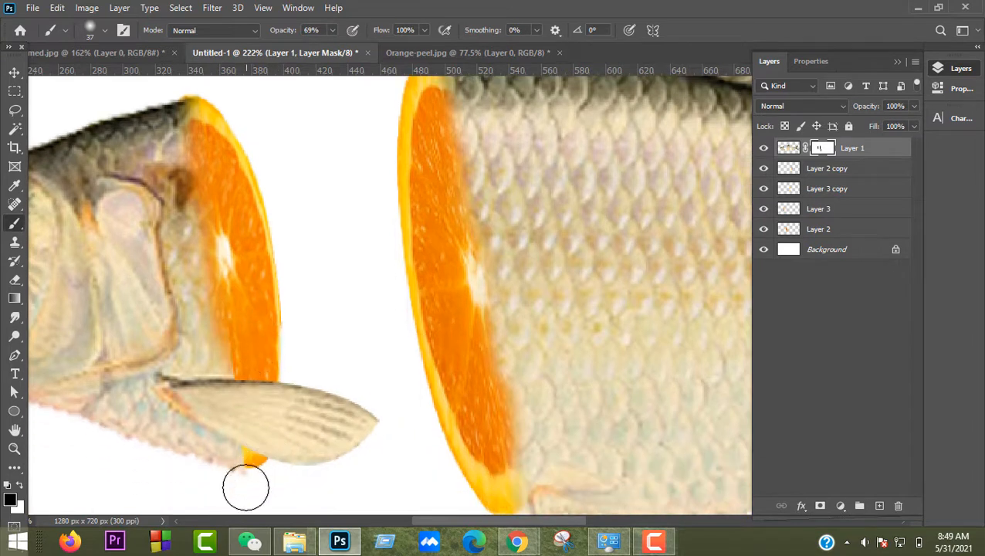
Reduce the soft round brush to 21 px and paint Layer 1's mask at the head's lower cut corner beneath the pectoral fin.
{"action": "left_click", "coordinate": [242, 475]}
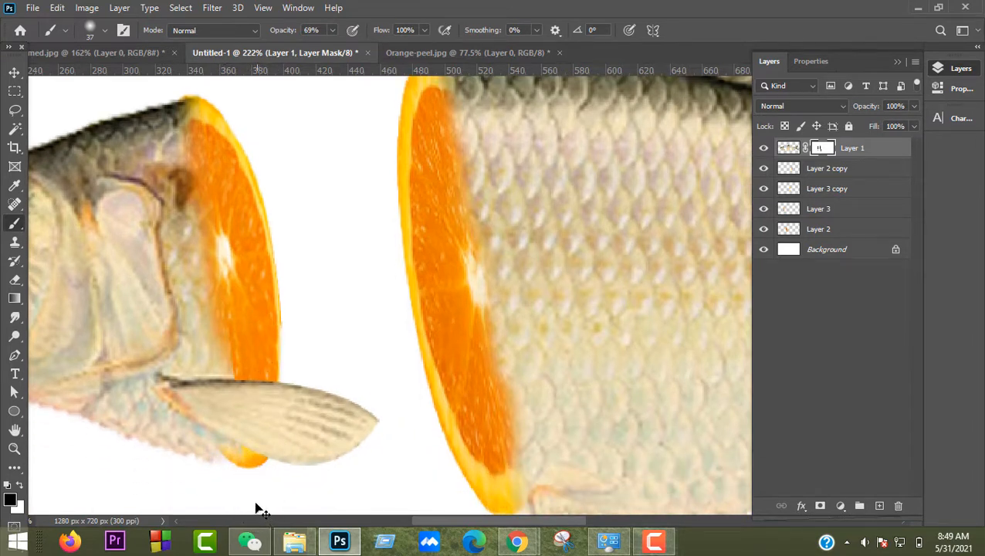
{"action": "left_click", "coordinate": [263, 477]}
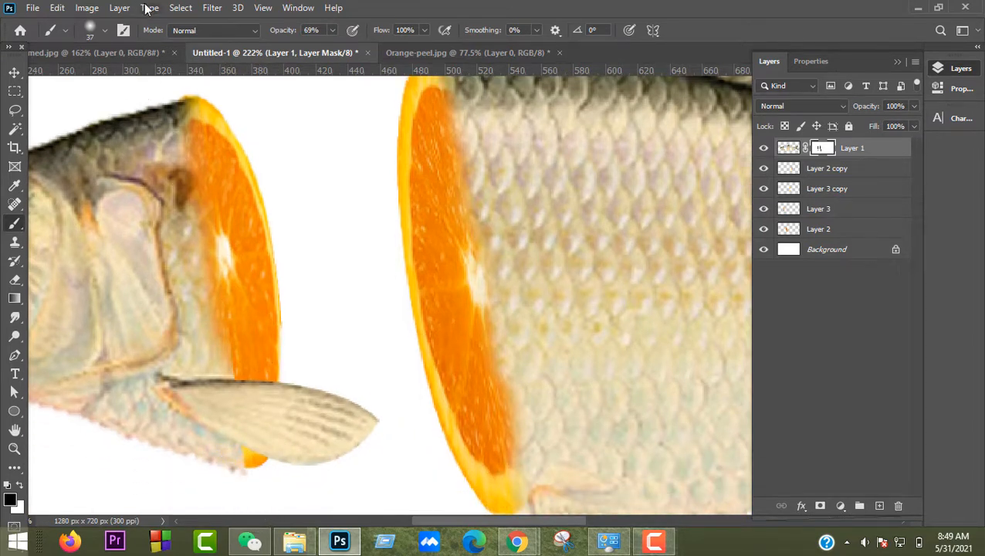
{"action": "left_click", "coordinate": [105, 30]}
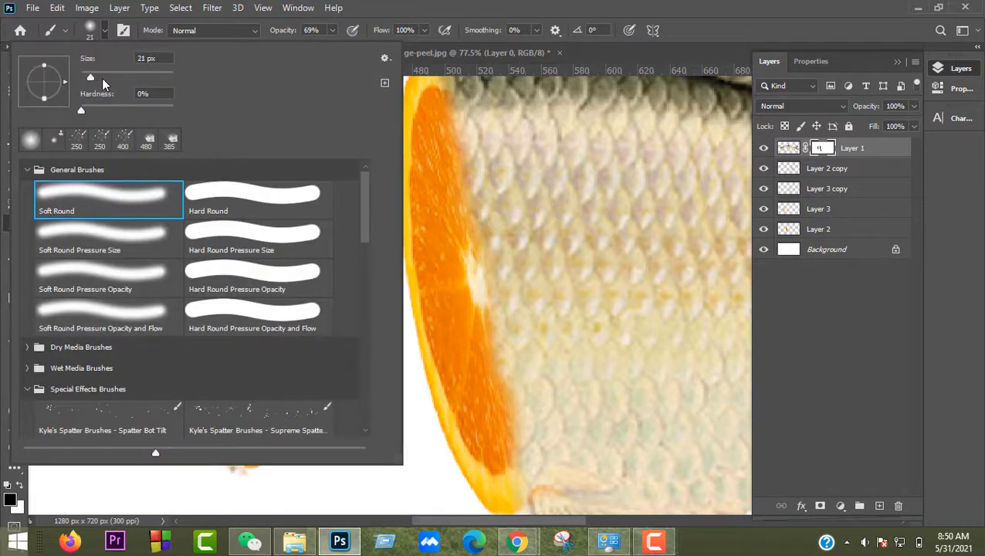
{"action": "left_click", "coordinate": [760, 19]}
{"action": "scroll", "coordinate": [346, 366], "scroll_direction": "up", "scroll_amount": 5}
{"action": "scroll", "coordinate": [228, 380], "scroll_direction": "down", "scroll_amount": 3}
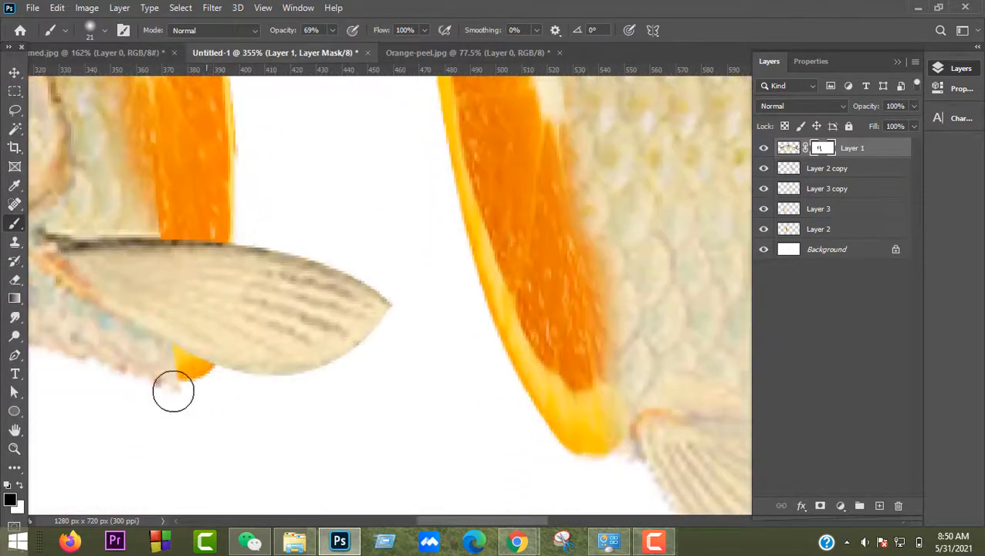
{"action": "scroll", "coordinate": [203, 391], "scroll_direction": "down", "scroll_amount": 6}
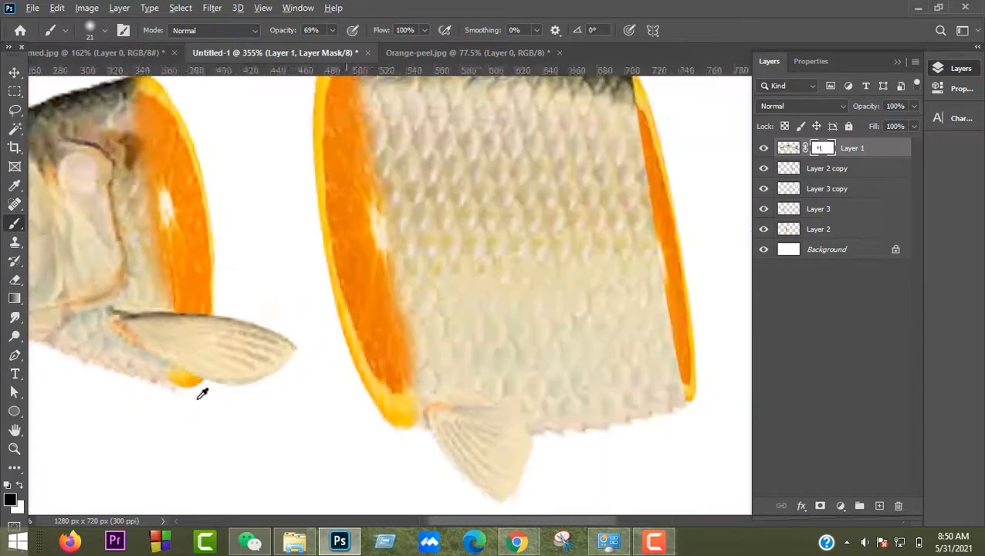
Paint Layer 1's mask along the middle section's rear cut and the tail section's front cut to soften both fish edges.
{"action": "scroll", "coordinate": [600, 341], "scroll_direction": "up", "scroll_amount": 4}
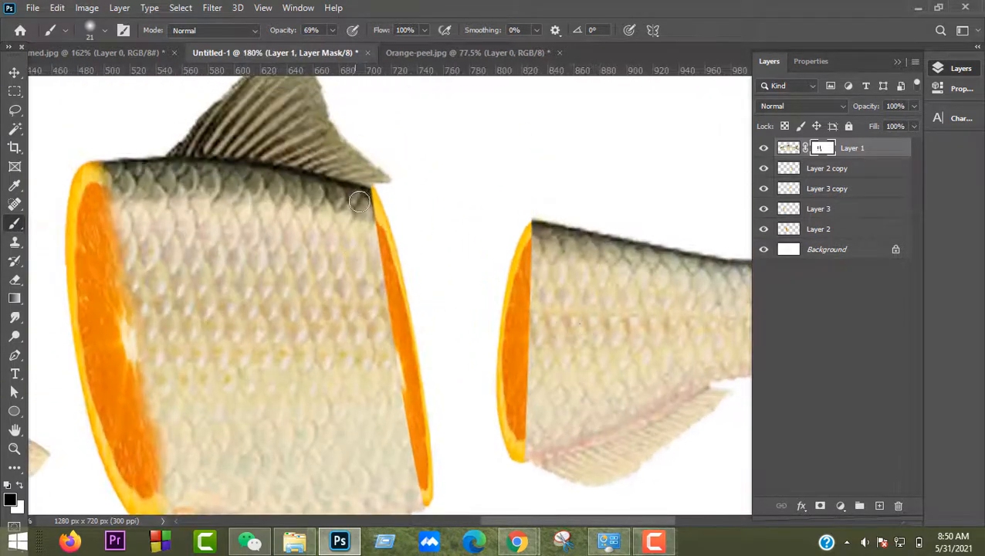
{"action": "mouse_move", "coordinate": [379, 249]}
{"action": "left_mouse_down"}
{"action": "mouse_move", "coordinate": [417, 411]}
{"action": "mouse_move", "coordinate": [394, 325]}
{"action": "mouse_move", "coordinate": [420, 475]}
{"action": "left_mouse_up"}
{"action": "scroll", "coordinate": [408, 399], "scroll_direction": "down", "scroll_amount": 4}
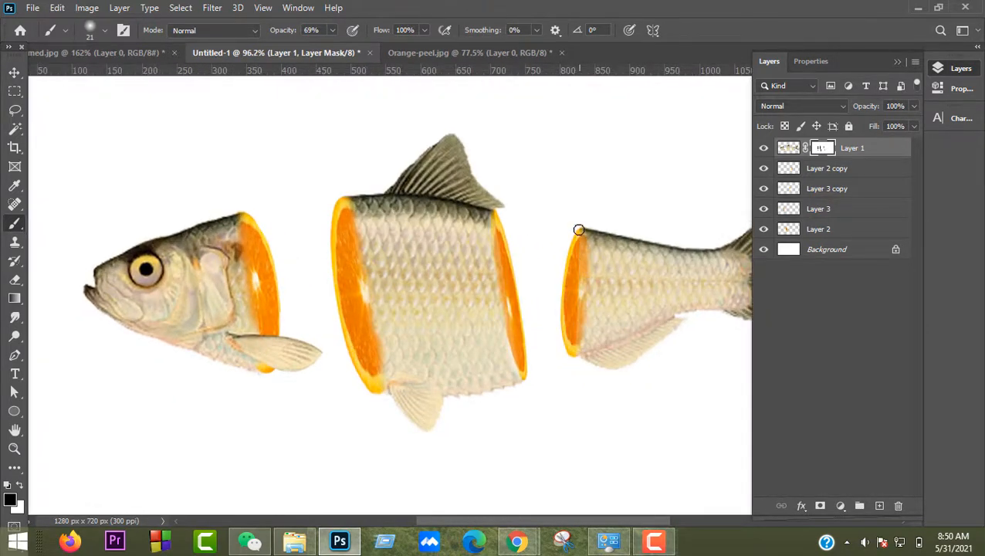
{"action": "scroll", "coordinate": [495, 407], "scroll_direction": "down", "scroll_amount": 4}
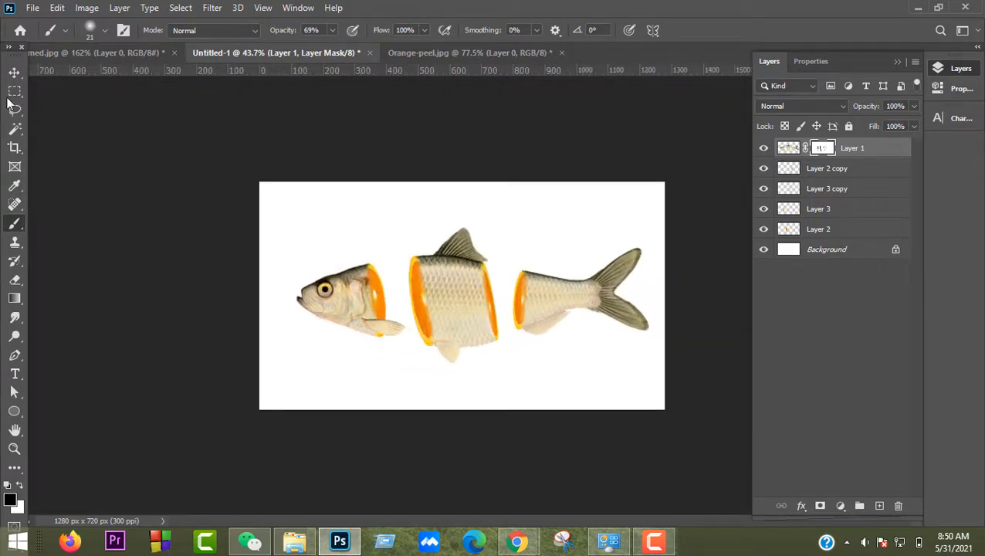
Activate the Move tool, deselect all layers, and open the orange-peel-isolated-on-white image from the 31-05-2021 folder.
{"action": "left_click", "coordinate": [14, 72]}
{"action": "left_click", "coordinate": [507, 188]}
{"action": "left_click", "coordinate": [33, 8]}
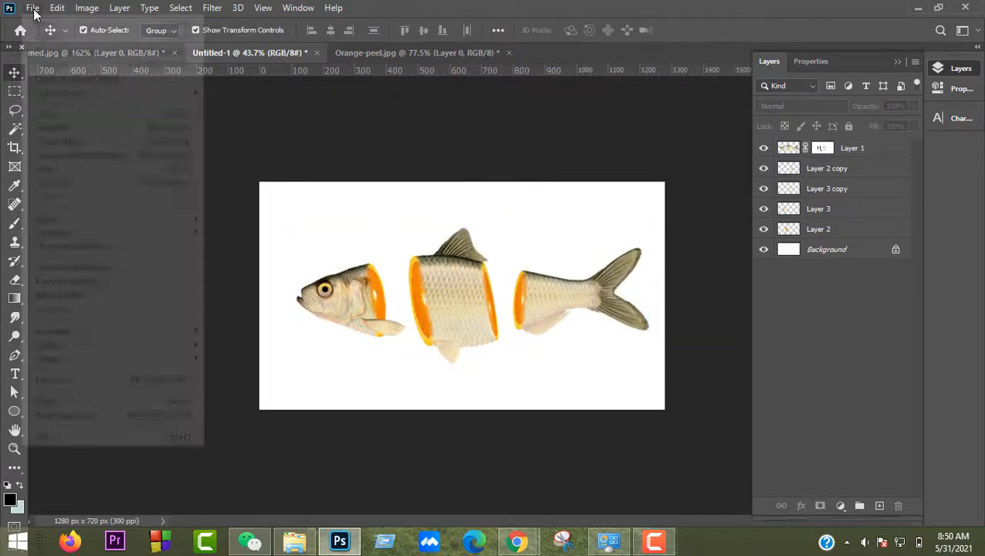
{"action": "left_click", "coordinate": [126, 38]}
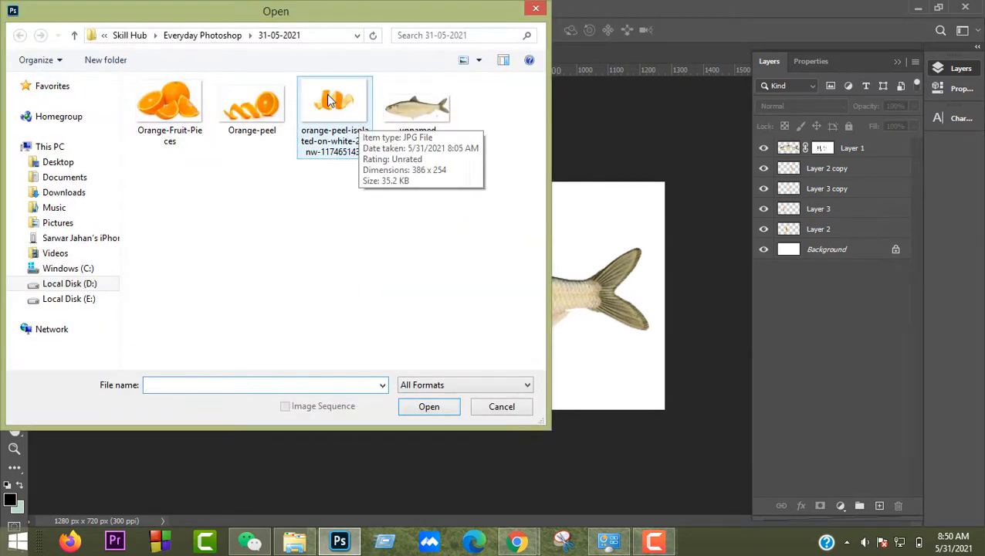
{"action": "double_click", "coordinate": [360, 117]}
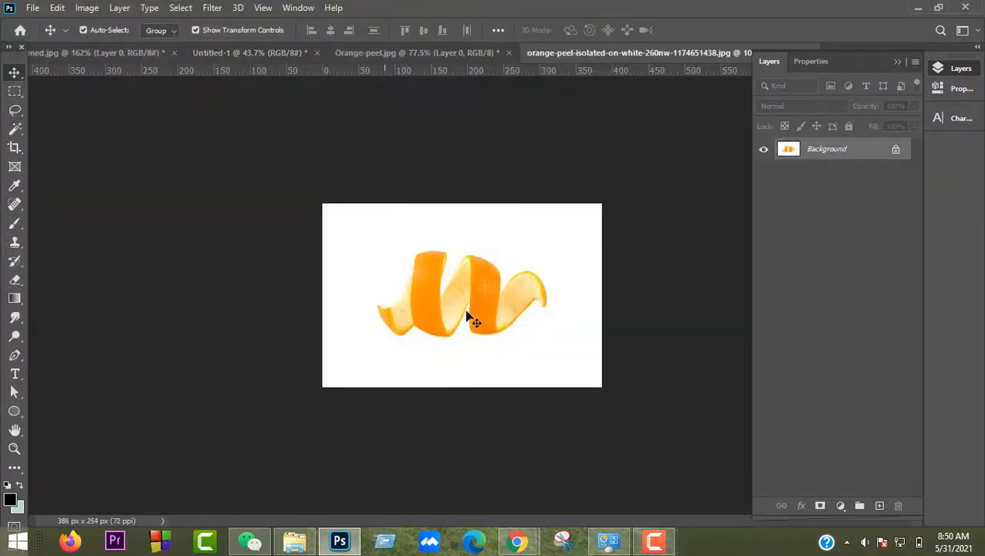
Unlock the peel image's Background layer, delete the white surroundings selected with the Magic Wand, and clear the selection.
{"action": "left_click", "coordinate": [897, 151]}
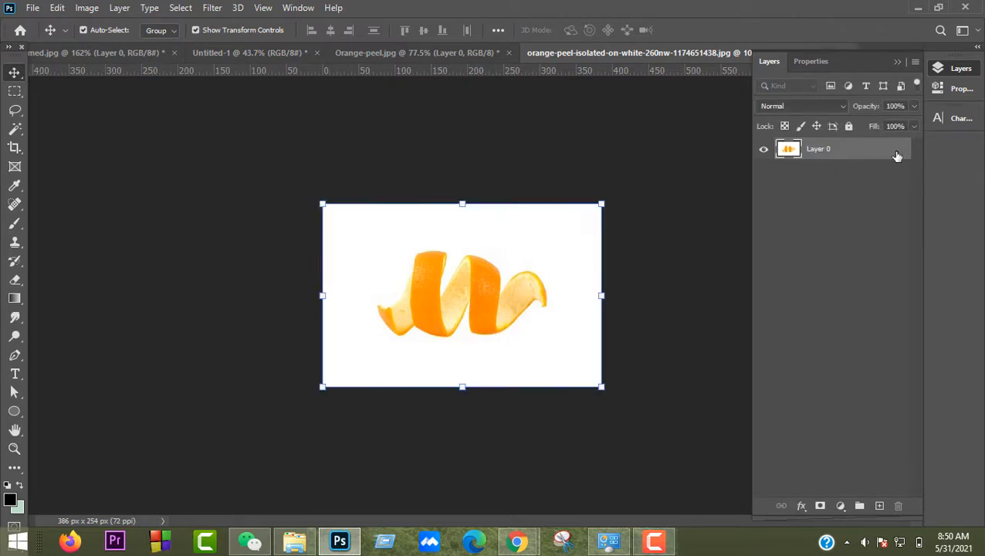
{"action": "scroll", "coordinate": [464, 315], "scroll_direction": "up", "scroll_amount": 3}
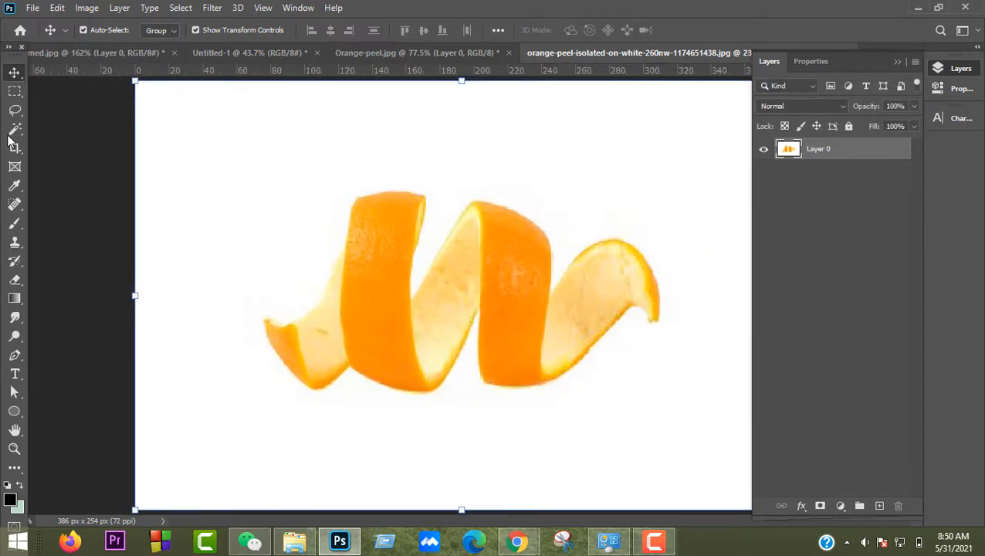
{"action": "right_click", "coordinate": [14, 130]}
{"action": "left_click", "coordinate": [54, 143]}
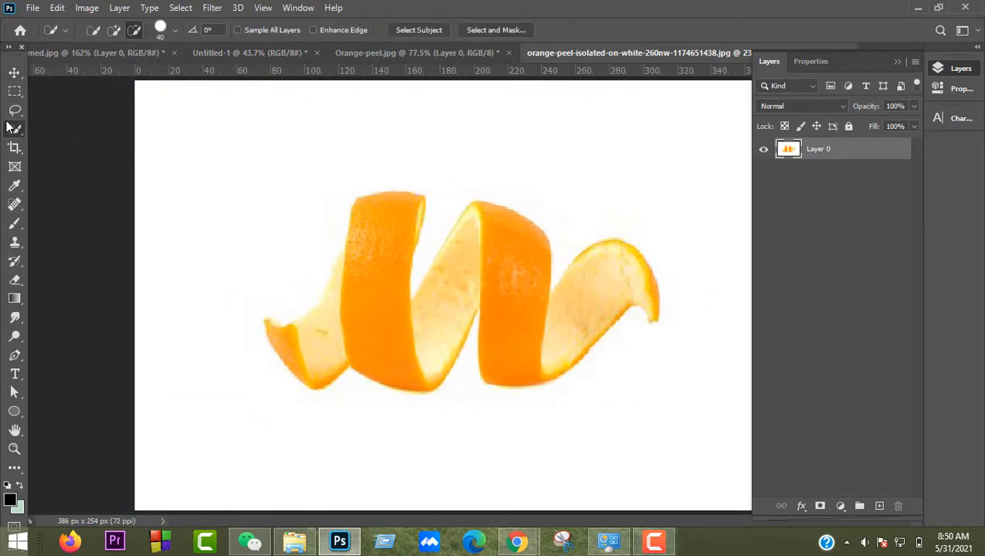
{"action": "right_click", "coordinate": [11, 129]}
{"action": "left_click", "coordinate": [62, 158]}
{"action": "left_click", "coordinate": [287, 122]}
{"action": "scroll", "coordinate": [242, 240], "scroll_direction": "down", "scroll_amount": 2}
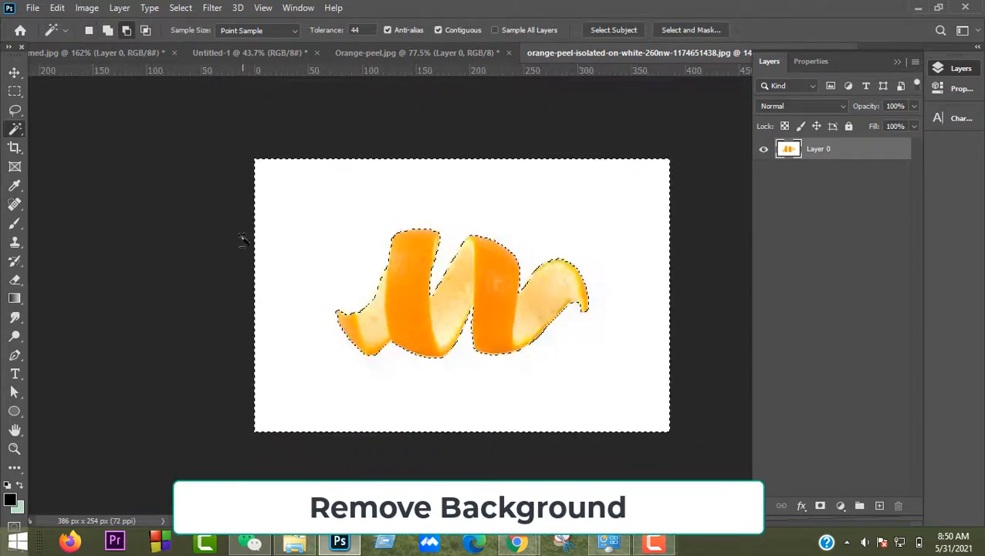
{"action": "key", "text": "Delete"}
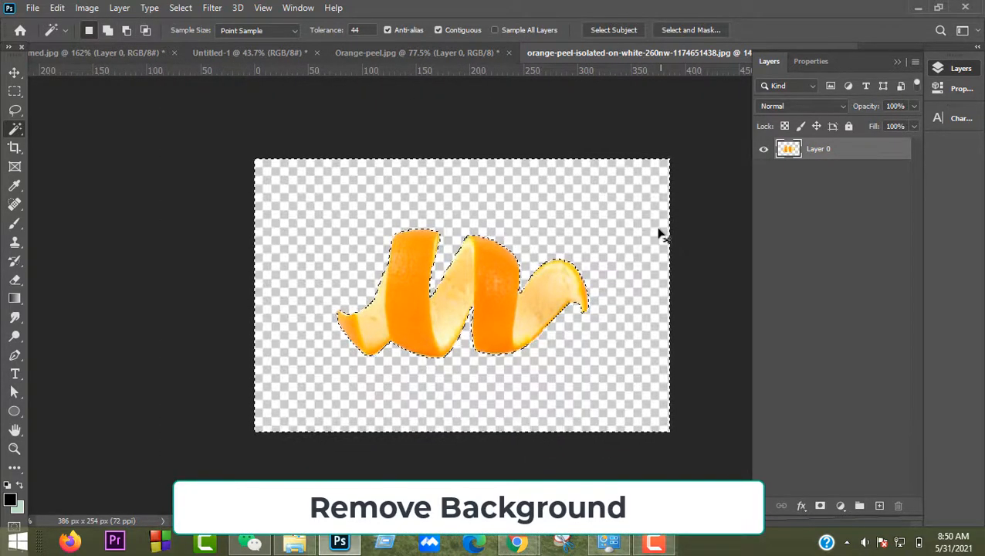
{"action": "key", "text": "ctrl+d"}
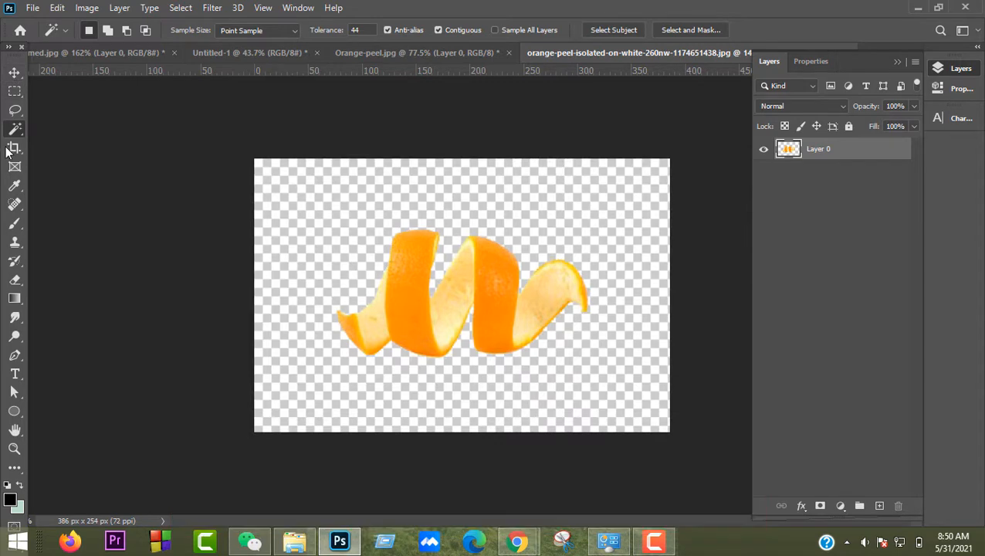
Outline the peel spiral's pale inner strip between the two orange bands with a freehand Lasso selection.
{"action": "left_click", "coordinate": [15, 110]}
{"action": "scroll", "coordinate": [509, 324], "scroll_direction": "up", "scroll_amount": 4}
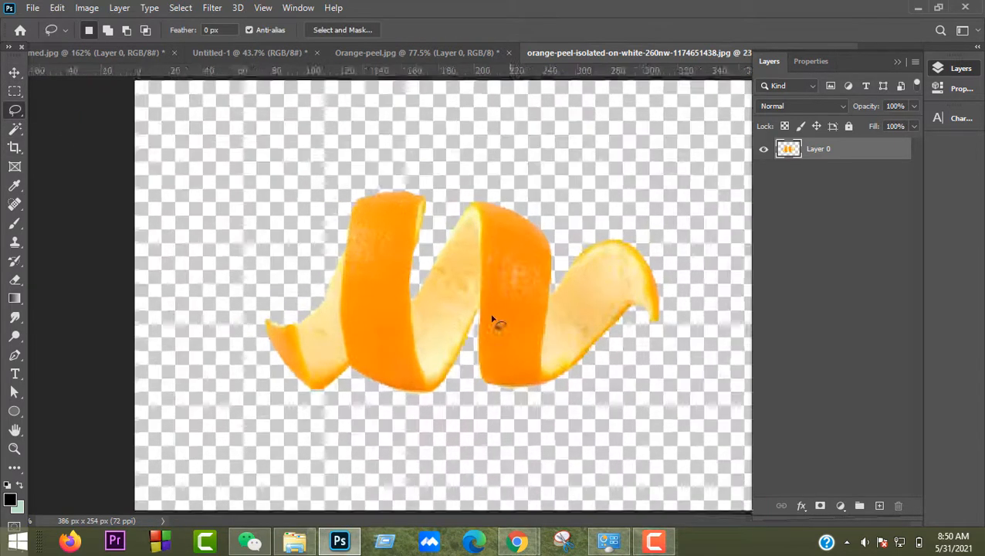
{"action": "left_click_drag", "start_coordinate": [384, 281], "coordinate": [377, 315]}
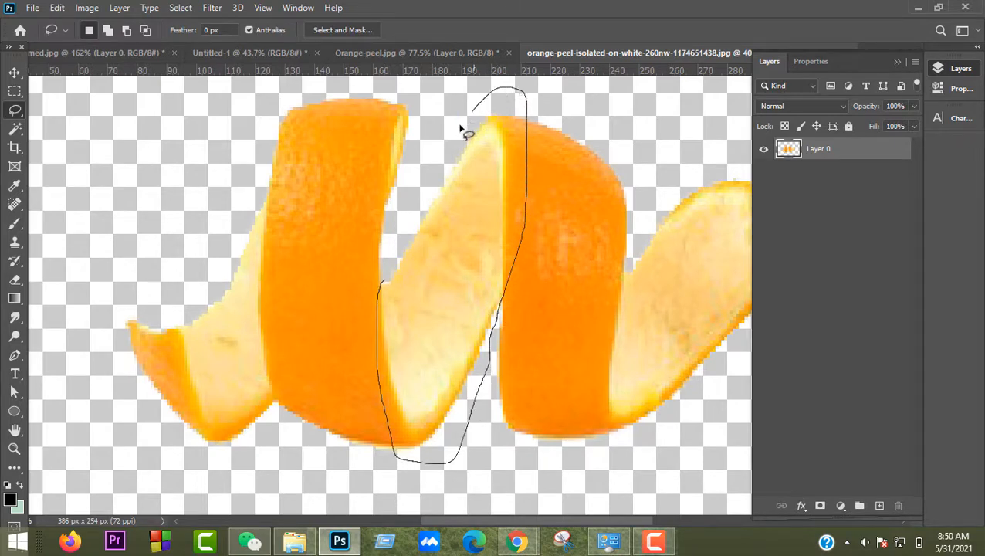
{"action": "left_click_drag", "start_coordinate": [401, 220], "coordinate": [383, 278]}
Move the selected peel strip into the Untitled-1 document and scale it proportionally to about 256% over the middle fish section.
{"action": "left_click", "coordinate": [15, 72]}
{"action": "scroll", "coordinate": [380, 249], "scroll_direction": "down", "scroll_amount": 4}
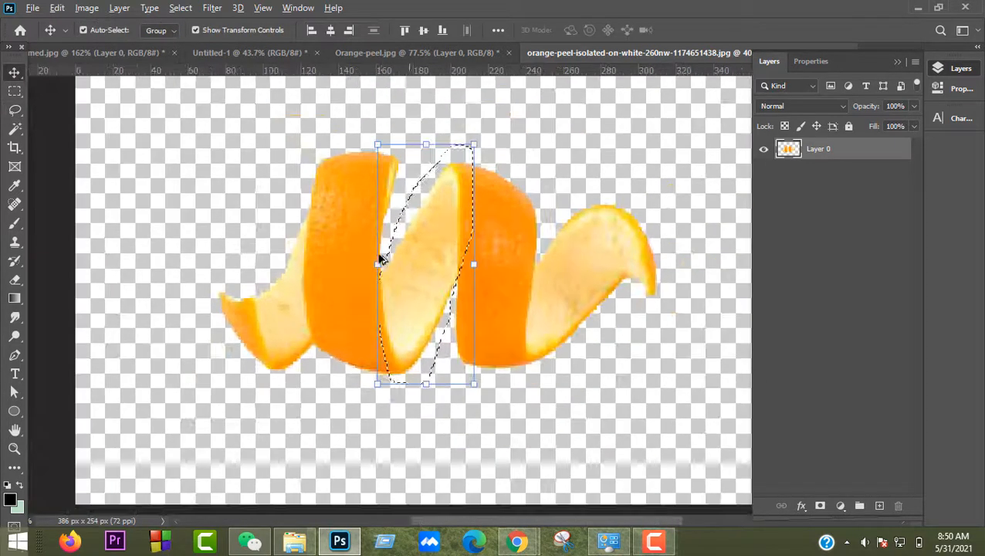
{"action": "left_click_drag", "start_coordinate": [463, 246], "coordinate": [455, 403]}
{"action": "scroll", "coordinate": [427, 269], "scroll_direction": "up", "scroll_amount": 5}
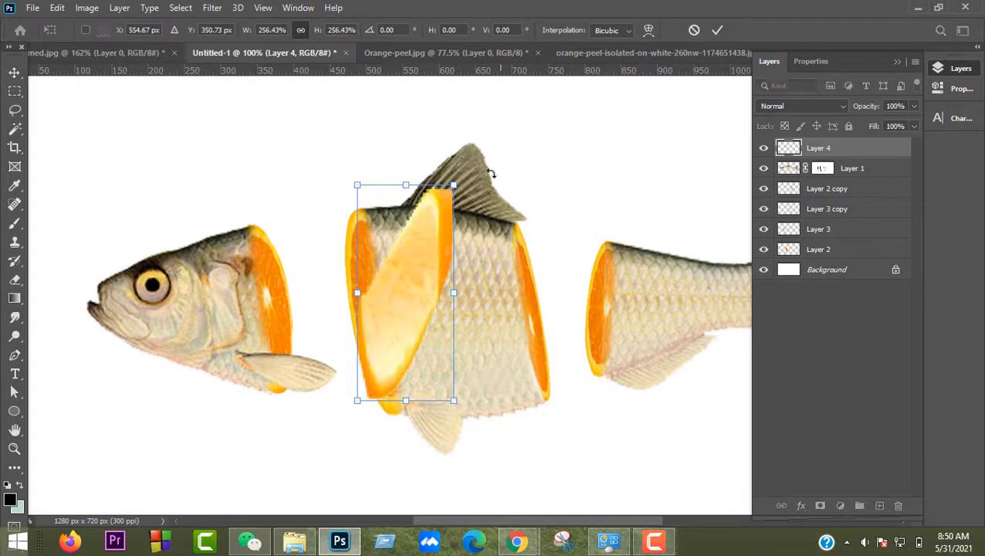
Rotate the peel strip to about -6.25° between the head and middle section, apply the transform, and move Layer 4 directly above Background.
{"action": "left_click_drag", "start_coordinate": [488, 171], "coordinate": [474, 158]}
{"action": "left_click_drag", "start_coordinate": [410, 269], "coordinate": [325, 290]}
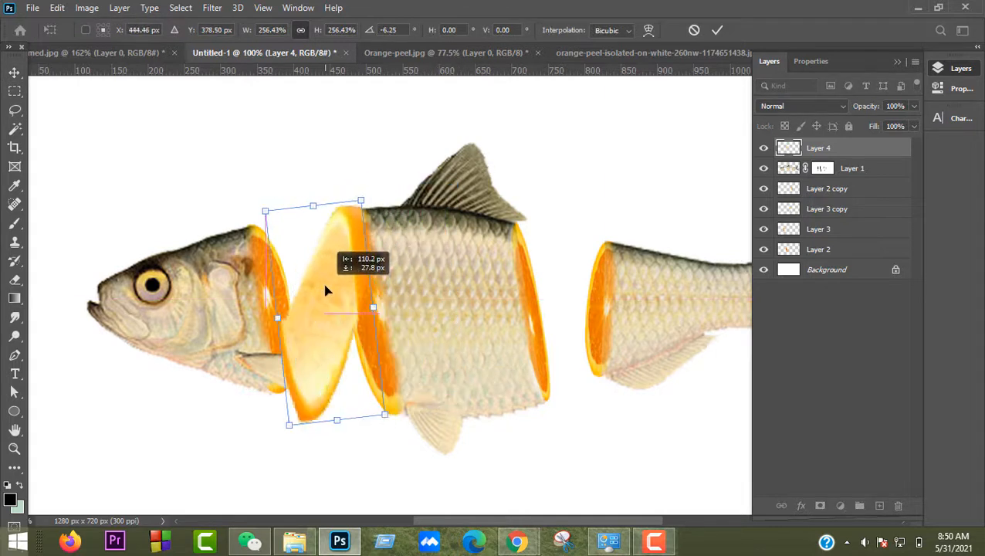
{"action": "left_click", "coordinate": [715, 29]}
{"action": "left_click_drag", "start_coordinate": [803, 147], "coordinate": [832, 259]}
{"action": "left_click", "coordinate": [650, 144]}
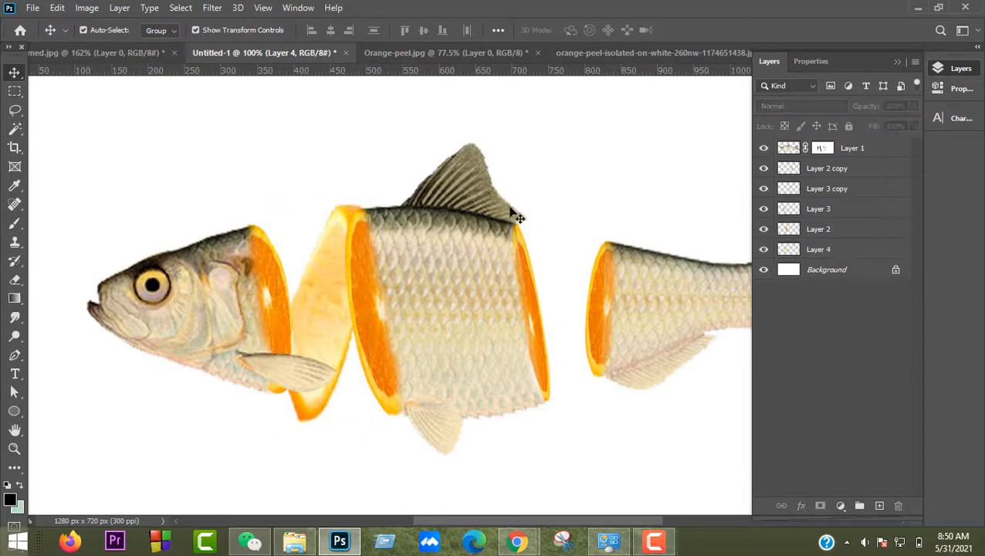
Scale Layer 4's peel strip to about 97%, distort its corners to bridge the head's lower cut and the middle section's top, and apply.
{"action": "scroll", "coordinate": [482, 324], "scroll_direction": "down", "scroll_amount": 7}
{"action": "scroll", "coordinate": [482, 324], "scroll_direction": "up", "scroll_amount": 3}
{"action": "scroll", "coordinate": [481, 332], "scroll_direction": "up", "scroll_amount": 4}
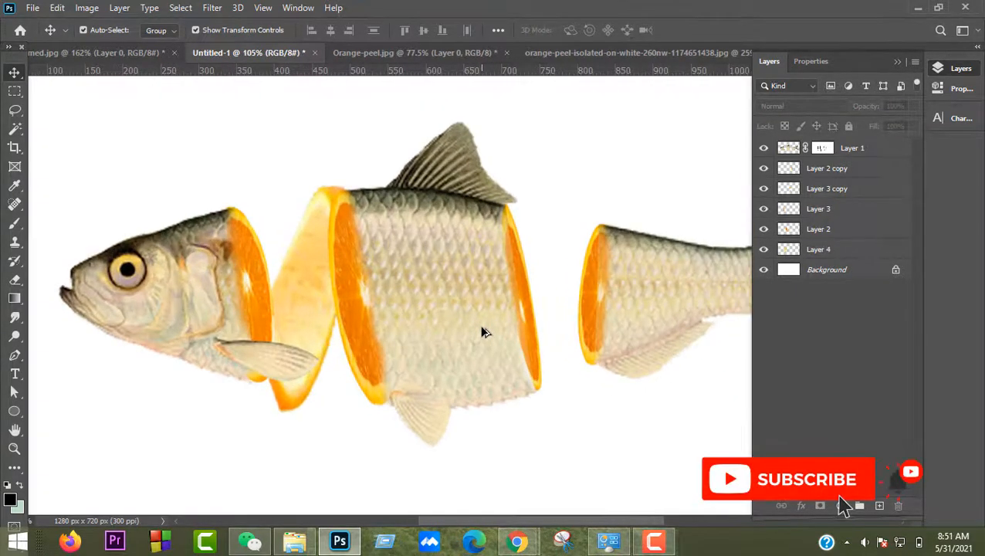
{"action": "scroll", "coordinate": [446, 278], "scroll_direction": "down", "scroll_amount": 6}
{"action": "scroll", "coordinate": [388, 303], "scroll_direction": "up", "scroll_amount": 2}
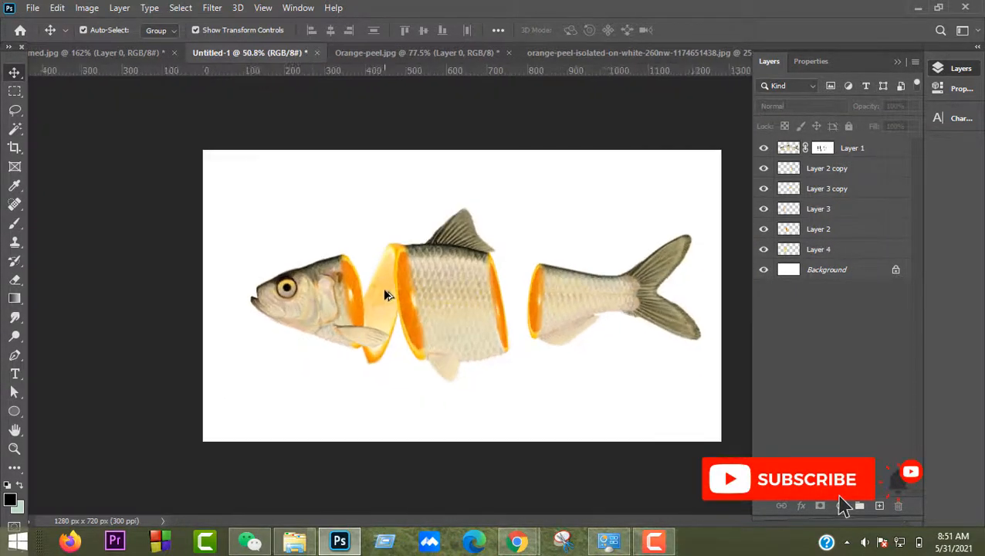
{"action": "left_click", "coordinate": [378, 273]}
{"action": "left_click_drag", "start_coordinate": [372, 237], "coordinate": [372, 241]}
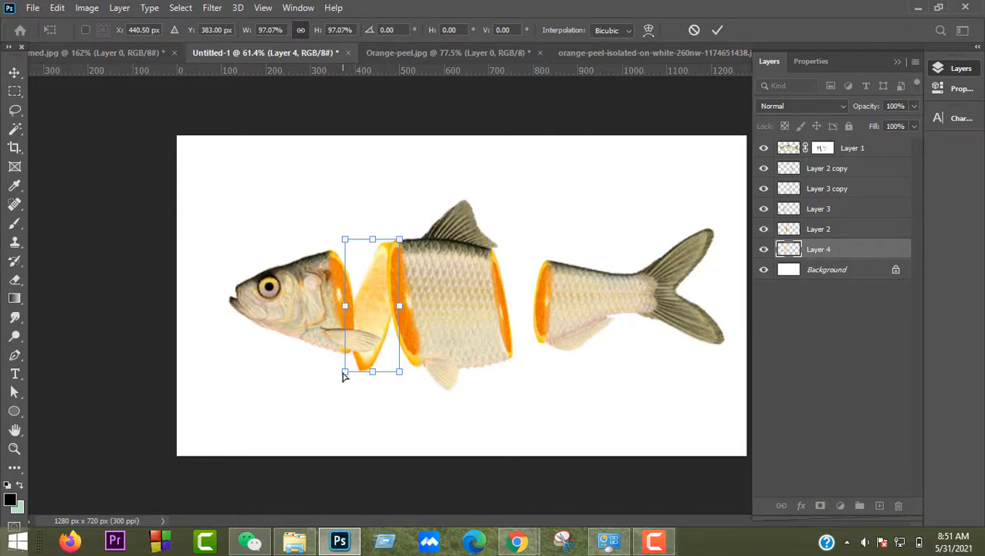
{"action": "left_click_drag", "start_coordinate": [344, 372], "coordinate": [332, 355]}
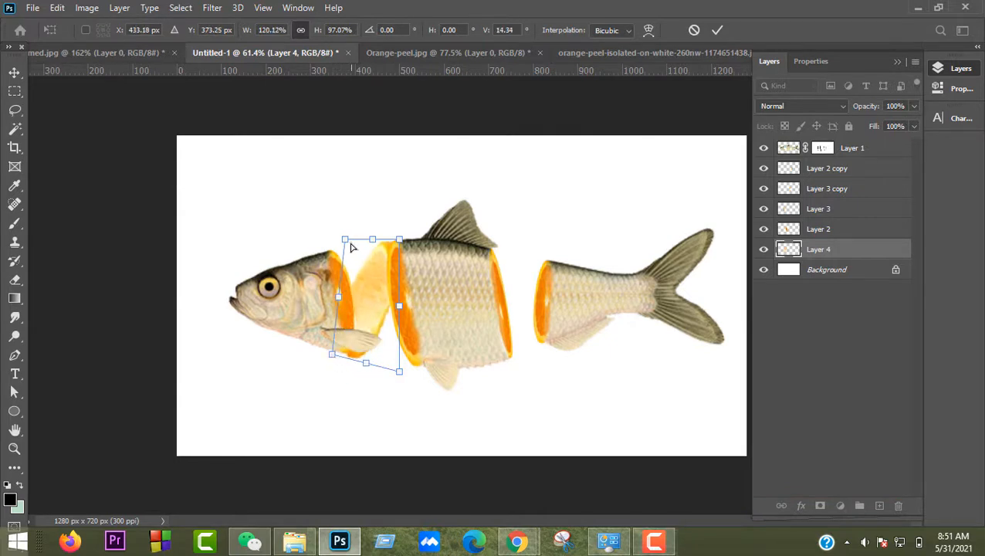
{"action": "left_click_drag", "start_coordinate": [351, 244], "coordinate": [368, 250]}
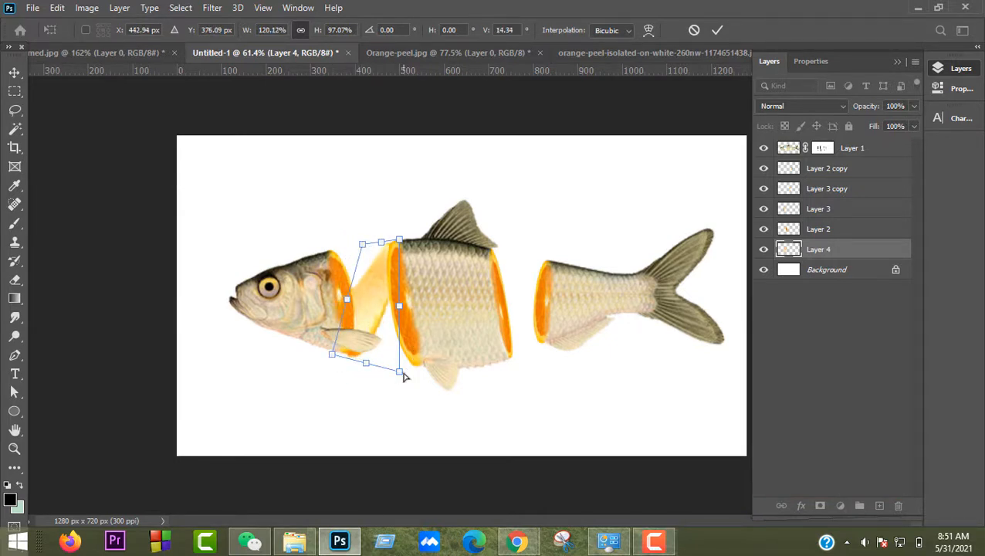
{"action": "left_click_drag", "start_coordinate": [403, 374], "coordinate": [388, 374]}
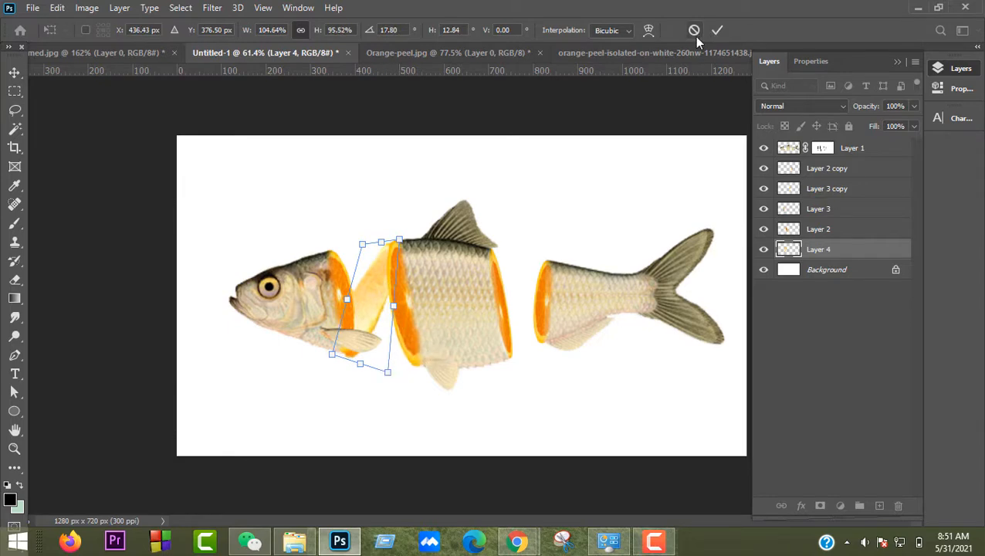
{"action": "key", "text": "Return"}
Nudge Layer 4's peel strip closer to the head, distort its corners to fit the gap before the middle section, and apply.
{"action": "scroll", "coordinate": [426, 255], "scroll_direction": "up", "scroll_amount": 5}
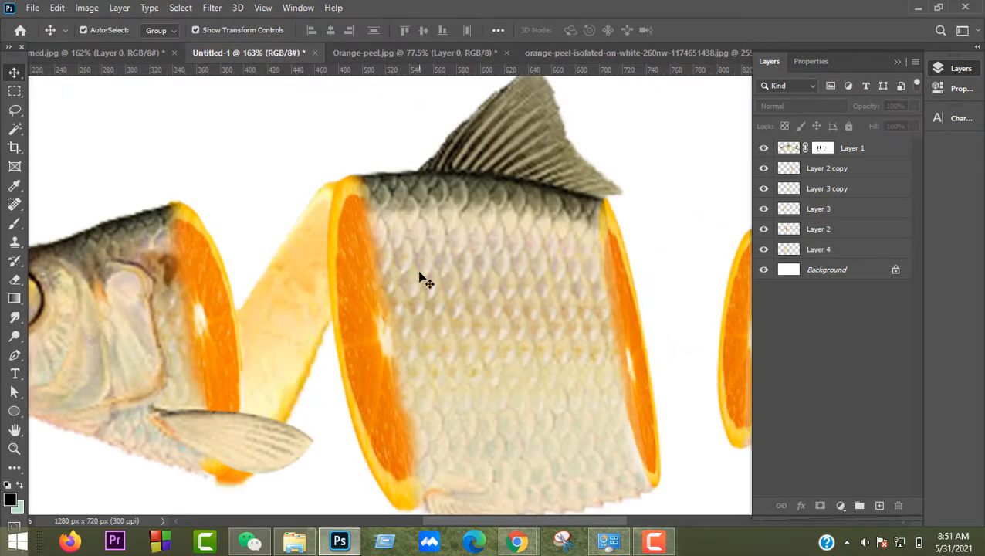
{"action": "mouse_move", "coordinate": [267, 333]}
{"action": "left_mouse_down"}
{"action": "mouse_move", "coordinate": [275, 336]}
{"action": "mouse_move", "coordinate": [259, 330]}
{"action": "left_mouse_up"}
{"action": "key", "text": "ctrl+t"}
{"action": "left_click_drag", "start_coordinate": [213, 174], "coordinate": [238, 187]}
{"action": "left_click_drag", "start_coordinate": [361, 178], "coordinate": [364, 176]}
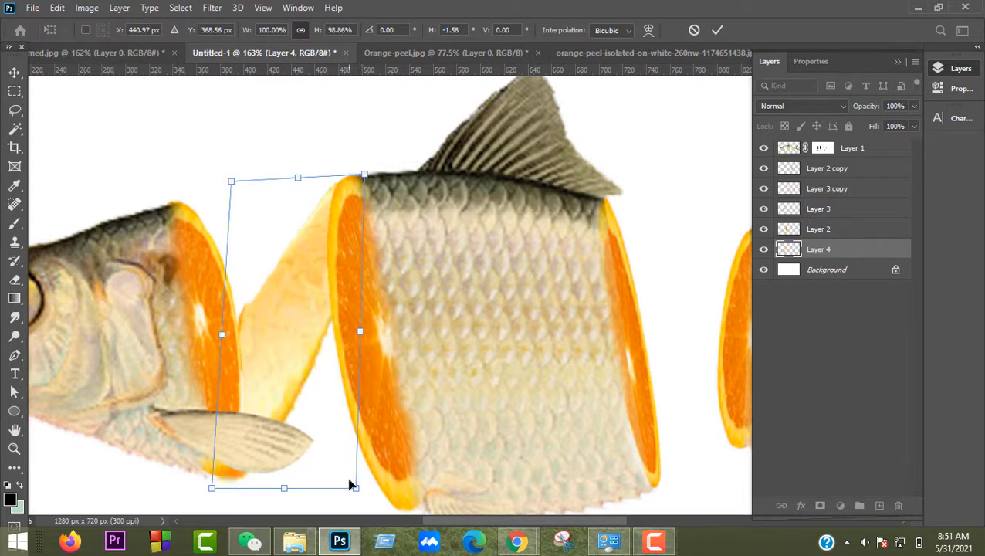
{"action": "left_click_drag", "start_coordinate": [355, 489], "coordinate": [331, 480]}
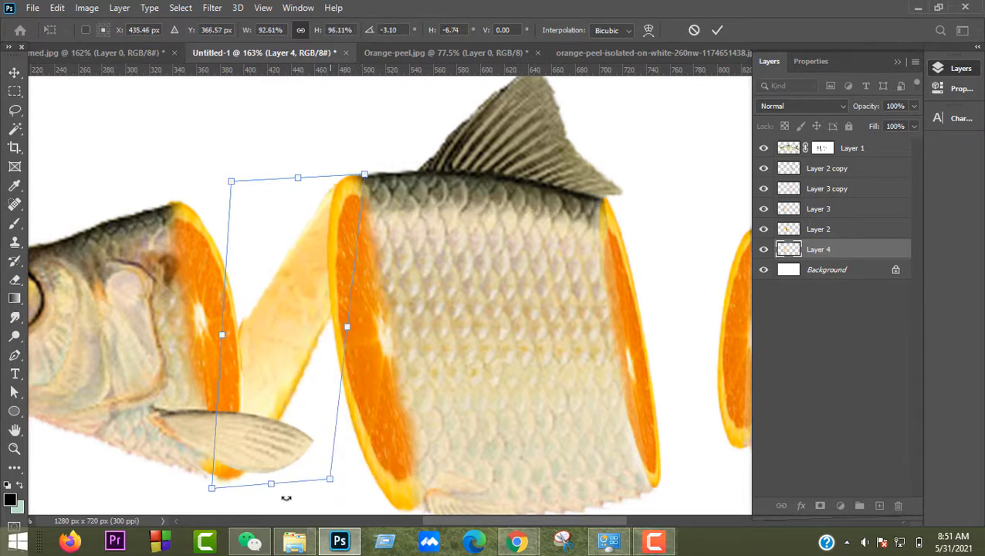
{"action": "left_click_drag", "start_coordinate": [212, 491], "coordinate": [205, 480]}
{"action": "key", "text": "Return"}
{"action": "key", "text": "ctrl+0"}
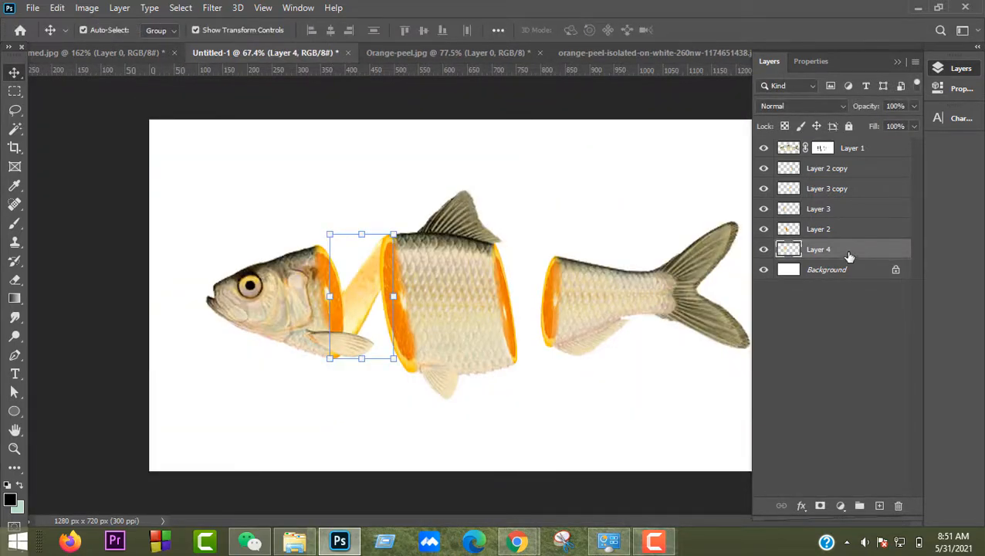
Duplicate Layer 4, move the copy between the middle section and tail, scale it to about 89%, and apply.
{"action": "key", "text": "ctrl+j"}
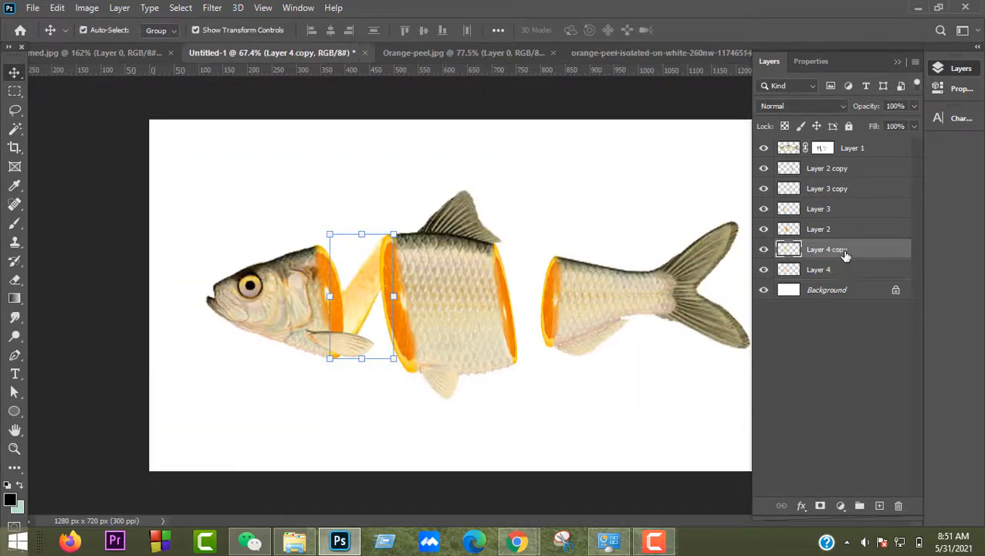
{"action": "left_click_drag", "start_coordinate": [368, 290], "coordinate": [541, 301]}
{"action": "left_click_drag", "start_coordinate": [573, 244], "coordinate": [564, 250]}
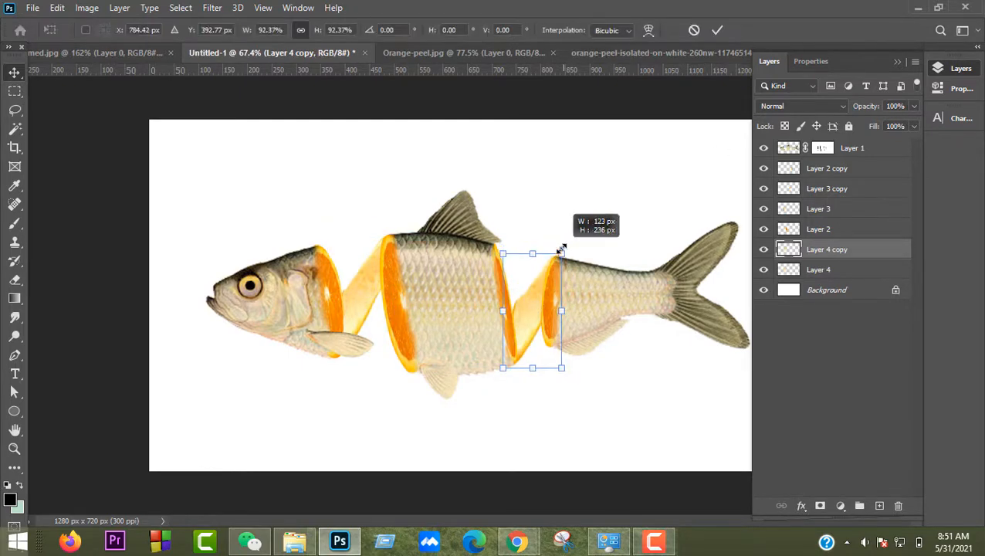
{"action": "scroll", "coordinate": [565, 250], "scroll_direction": "up", "scroll_amount": 3}
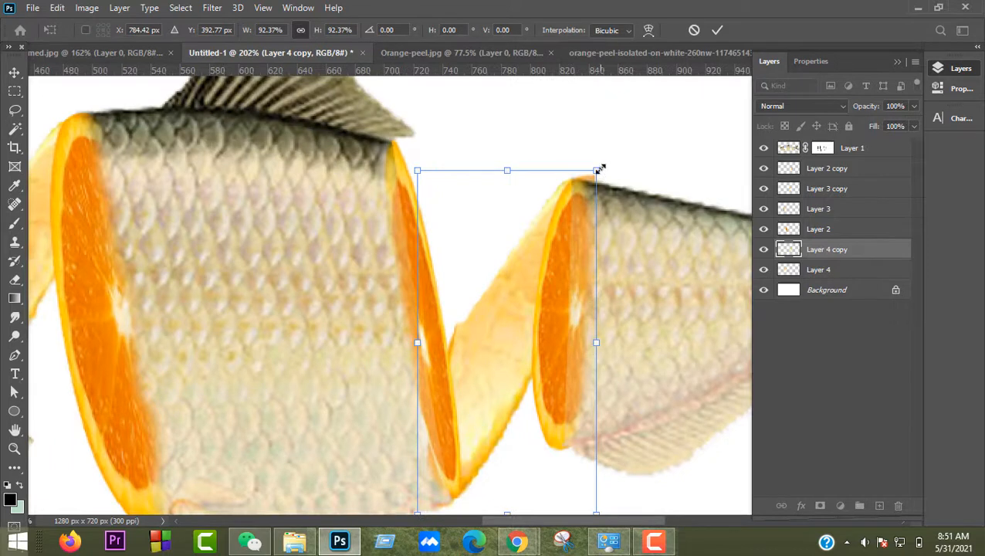
{"action": "left_click_drag", "start_coordinate": [596, 170], "coordinate": [592, 177]}
{"action": "scroll", "coordinate": [480, 402], "scroll_direction": "down", "scroll_amount": 3}
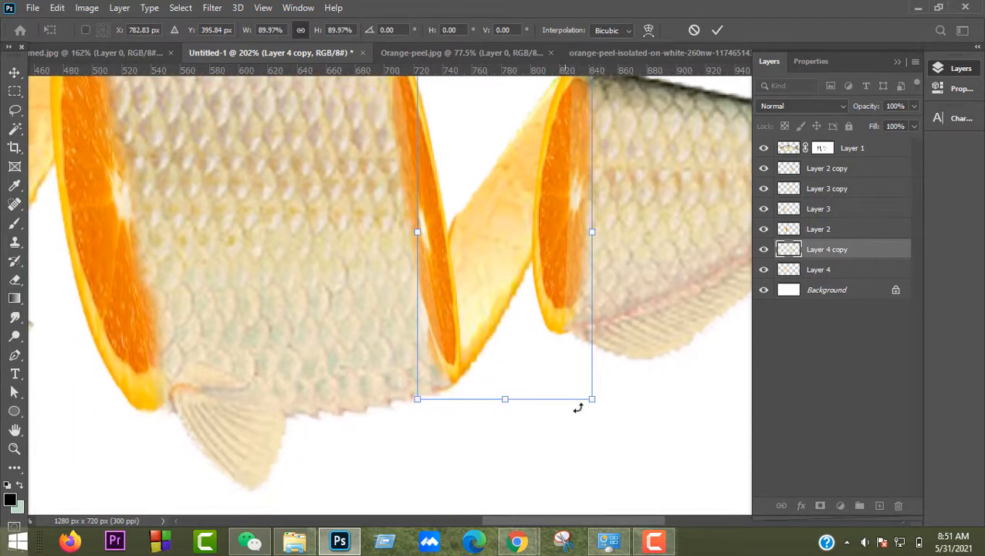
{"action": "left_click_drag", "start_coordinate": [589, 399], "coordinate": [590, 396]}
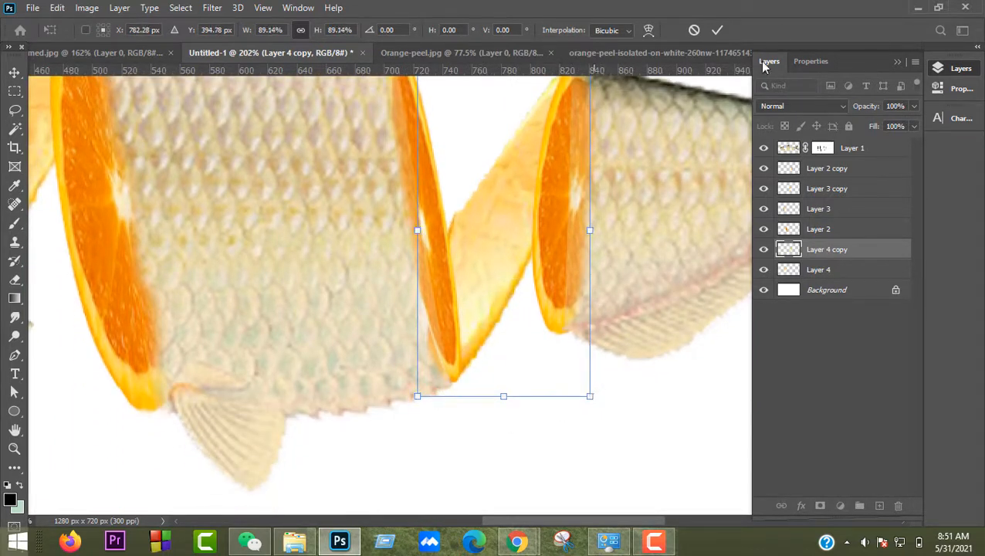
{"action": "left_click", "coordinate": [718, 30]}
{"action": "key", "text": "ctrl+0"}
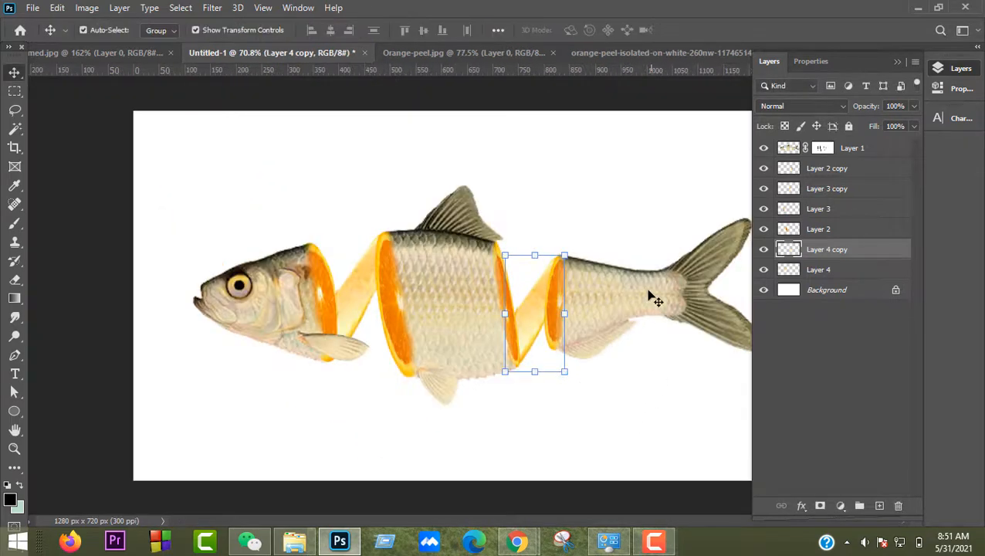
Brush black on Layer 1's mask along the tail section's front cut to reveal more of its orange slice.
{"action": "left_click", "coordinate": [652, 299]}
{"action": "left_click", "coordinate": [823, 151]}
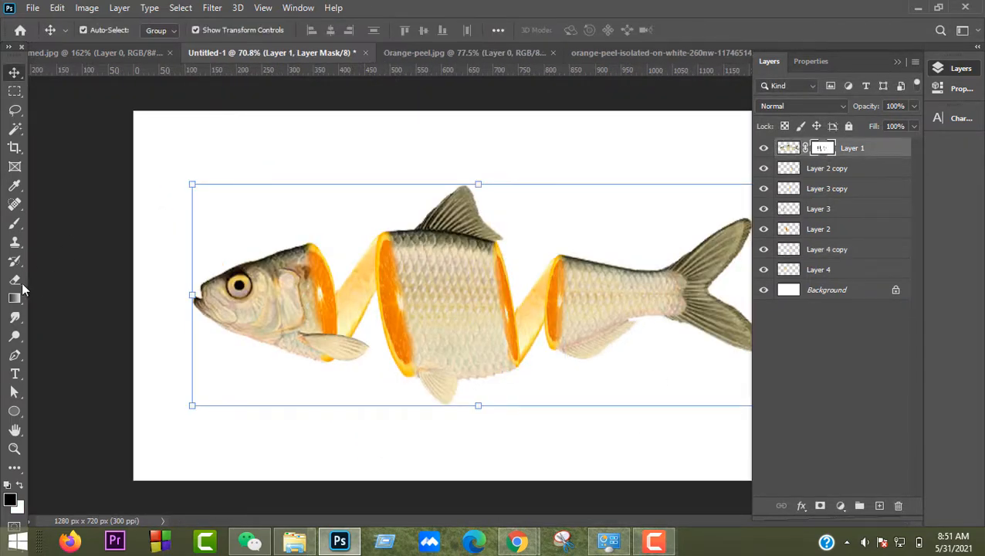
{"action": "left_click", "coordinate": [14, 222]}
{"action": "scroll", "coordinate": [571, 293], "scroll_direction": "up", "scroll_amount": 5}
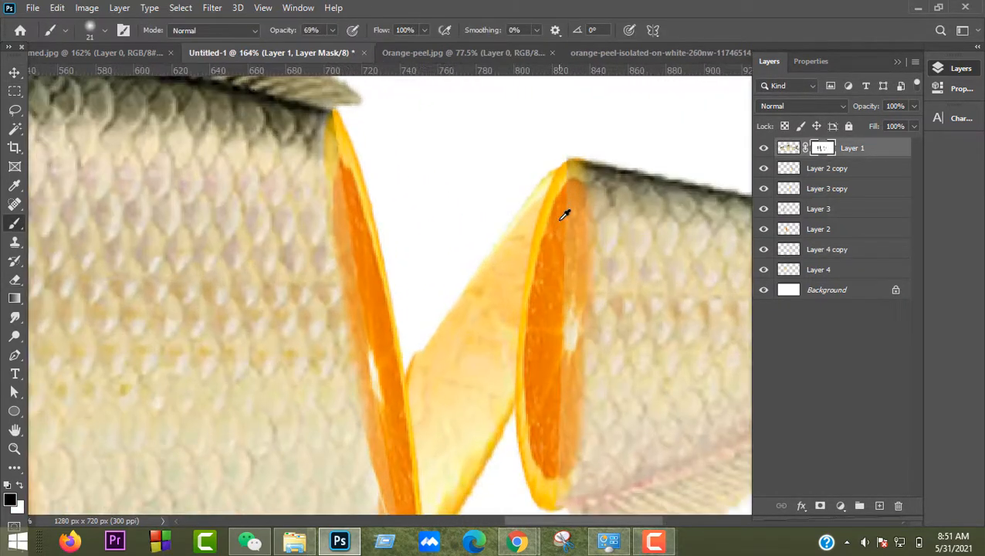
{"action": "mouse_move", "coordinate": [565, 178]}
{"action": "left_mouse_down"}
{"action": "mouse_move", "coordinate": [562, 248]}
{"action": "mouse_move", "coordinate": [565, 331]}
{"action": "left_mouse_up"}
{"action": "scroll", "coordinate": [565, 331], "scroll_direction": "down", "scroll_amount": 2}
{"action": "mouse_move", "coordinate": [581, 279]}
{"action": "left_mouse_down"}
{"action": "mouse_move", "coordinate": [570, 376]}
{"action": "mouse_move", "coordinate": [553, 421]}
{"action": "left_mouse_up"}
{"action": "scroll", "coordinate": [610, 391], "scroll_direction": "down", "scroll_amount": 16}
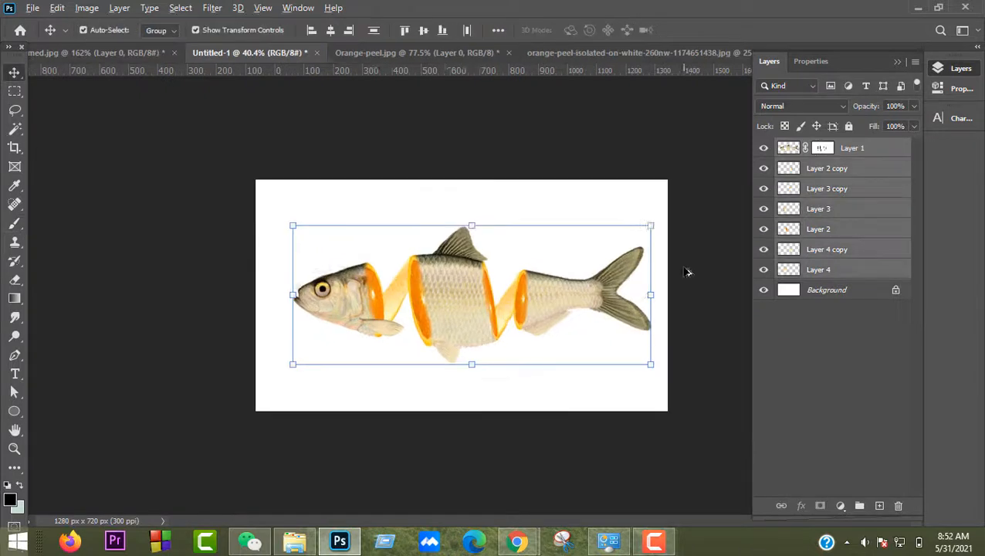
Select all the fish, orange slice and peel layers above the Background and merge them into one layer.
{"action": "scroll", "coordinate": [687, 273], "scroll_direction": "up", "scroll_amount": 3}
{"action": "scroll", "coordinate": [671, 255], "scroll_direction": "down", "scroll_amount": 2}
{"action": "left_click", "coordinate": [704, 301]}
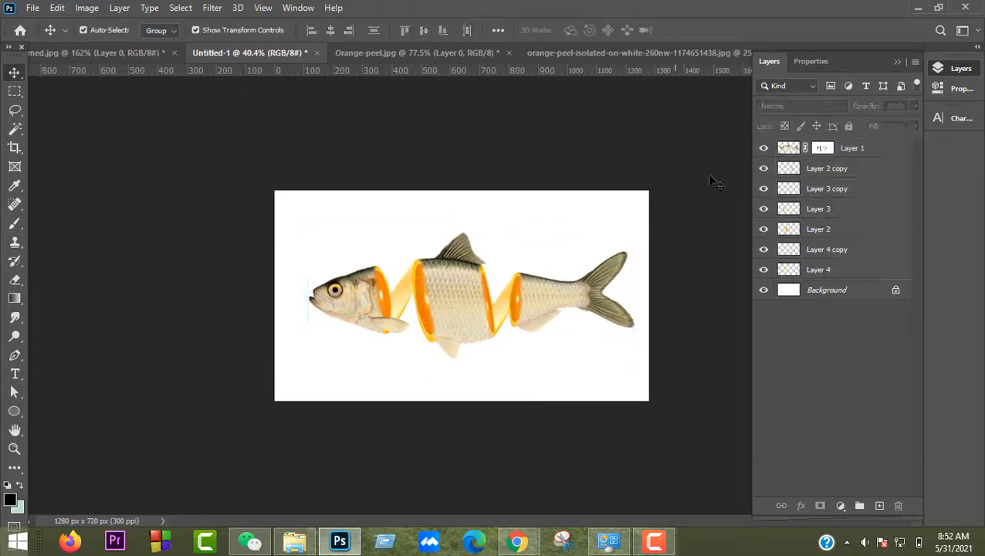
{"action": "left_click_drag", "start_coordinate": [672, 193], "coordinate": [287, 368]}
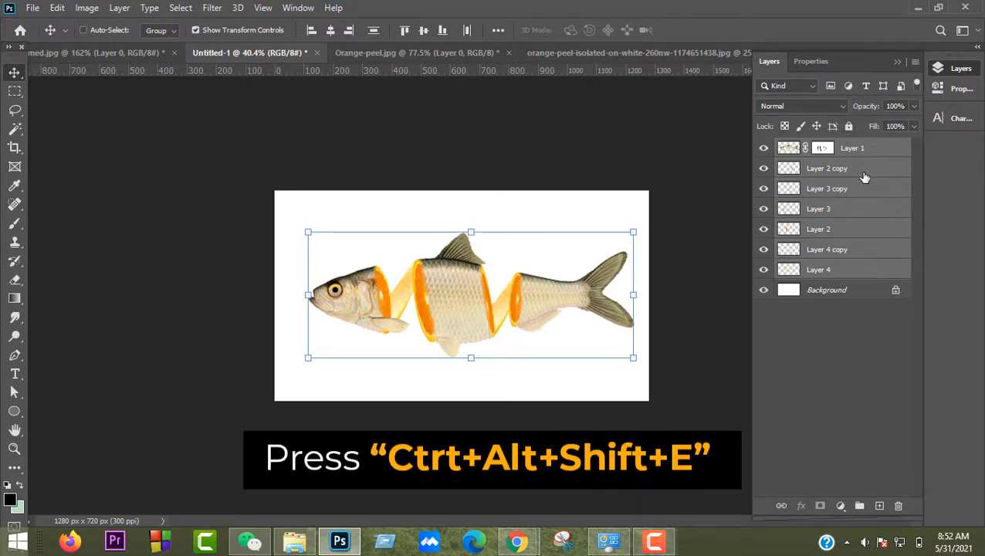
{"action": "key", "text": "ctrl+e"}
Hide the Background temporarily to inspect the merged fish on transparency, and show it again.
{"action": "left_click", "coordinate": [763, 169]}
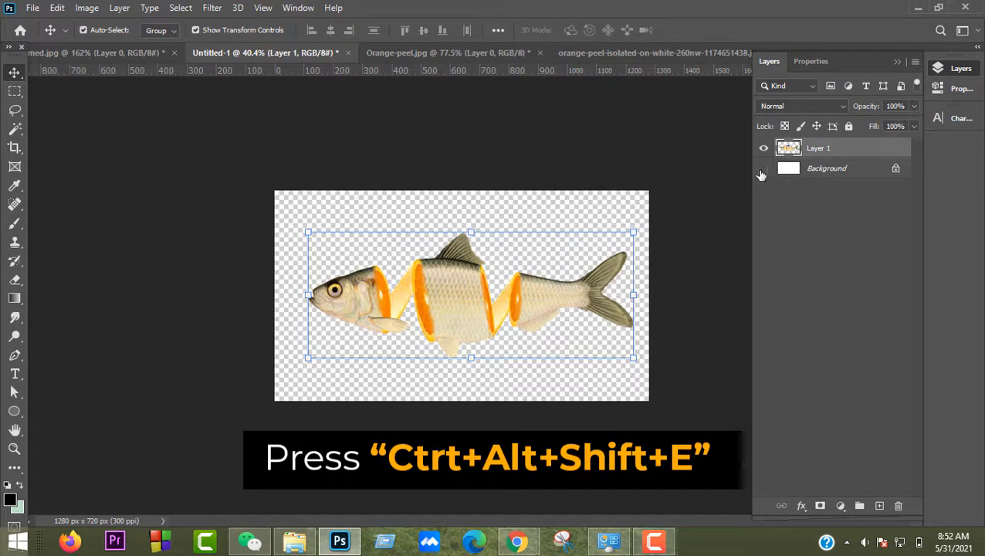
{"action": "left_click", "coordinate": [567, 231]}
{"action": "scroll", "coordinate": [564, 238], "scroll_direction": "up", "scroll_amount": 6}
{"action": "scroll", "coordinate": [550, 261], "scroll_direction": "down", "scroll_amount": 4}
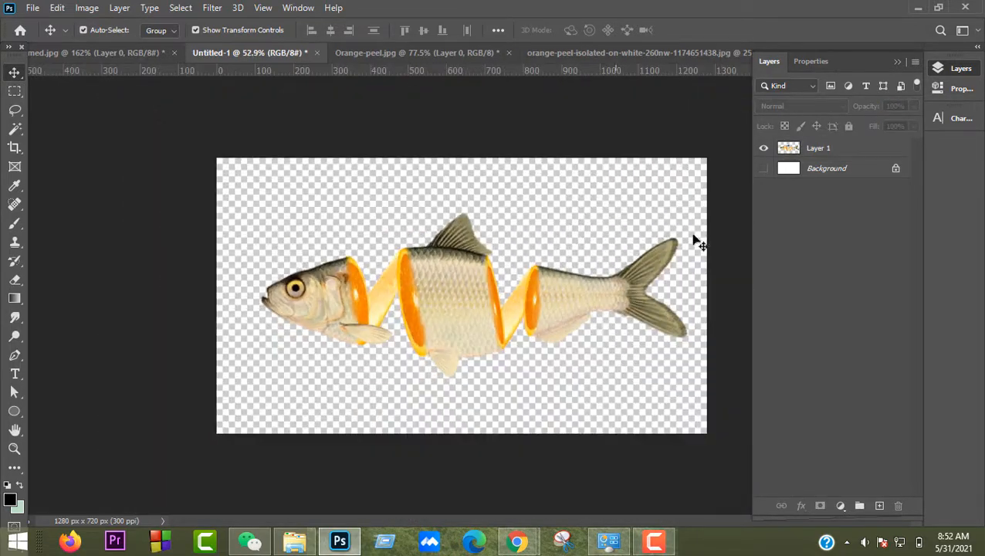
{"action": "left_click", "coordinate": [764, 169]}
Add a Gradient Fill above the Background and set its black starting color stop to orange ffa200.
{"action": "left_click", "coordinate": [827, 173]}
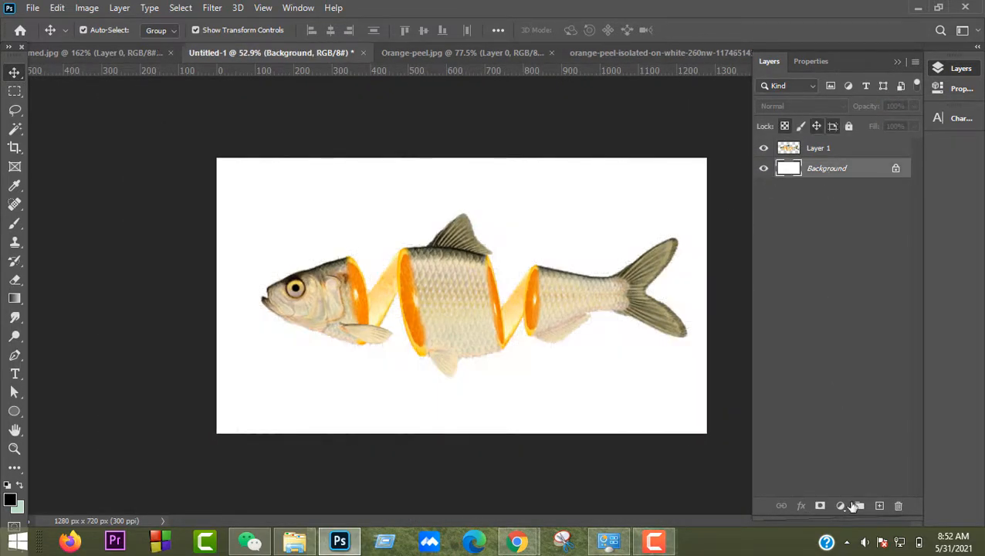
{"action": "left_click", "coordinate": [841, 507]}
{"action": "left_click", "coordinate": [868, 263]}
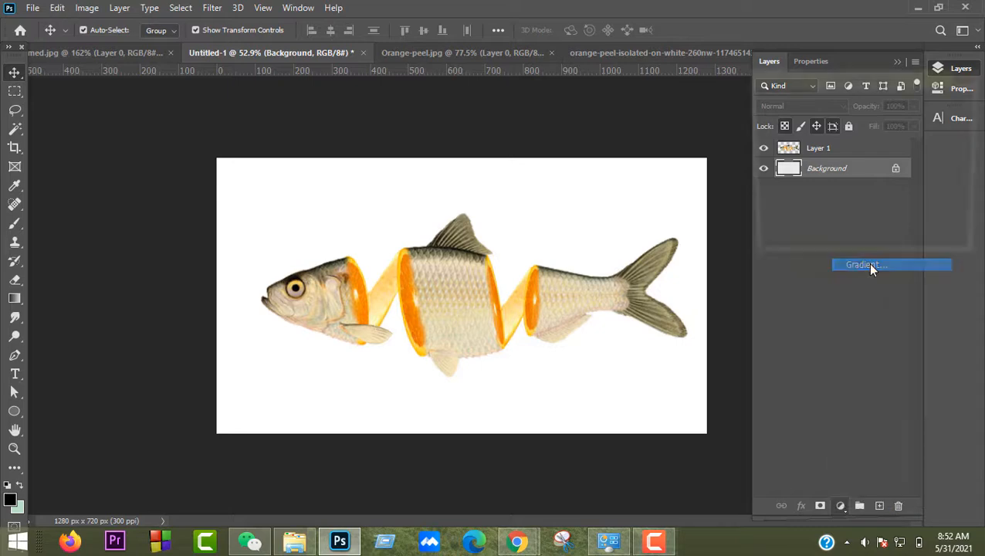
{"action": "left_click", "coordinate": [834, 109]}
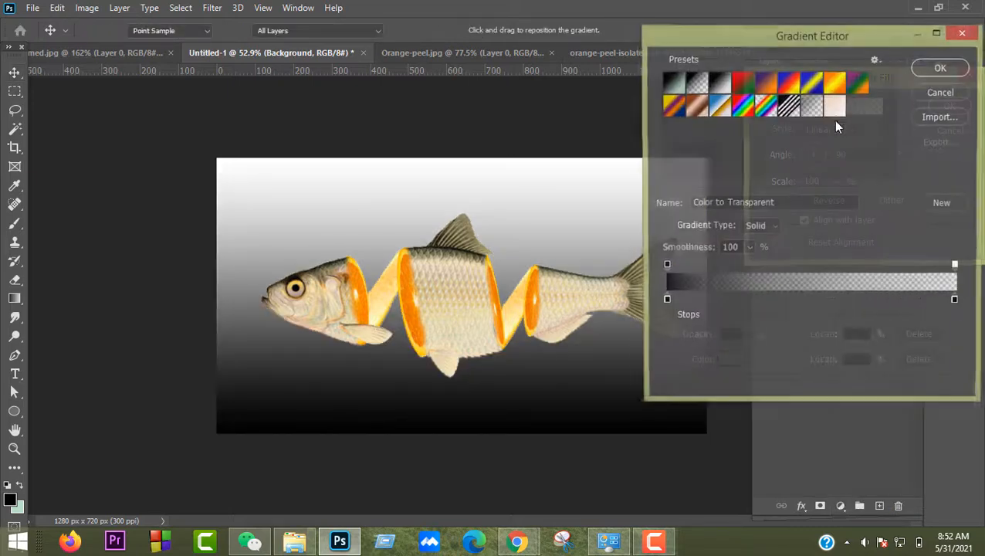
{"action": "double_click", "coordinate": [665, 303]}
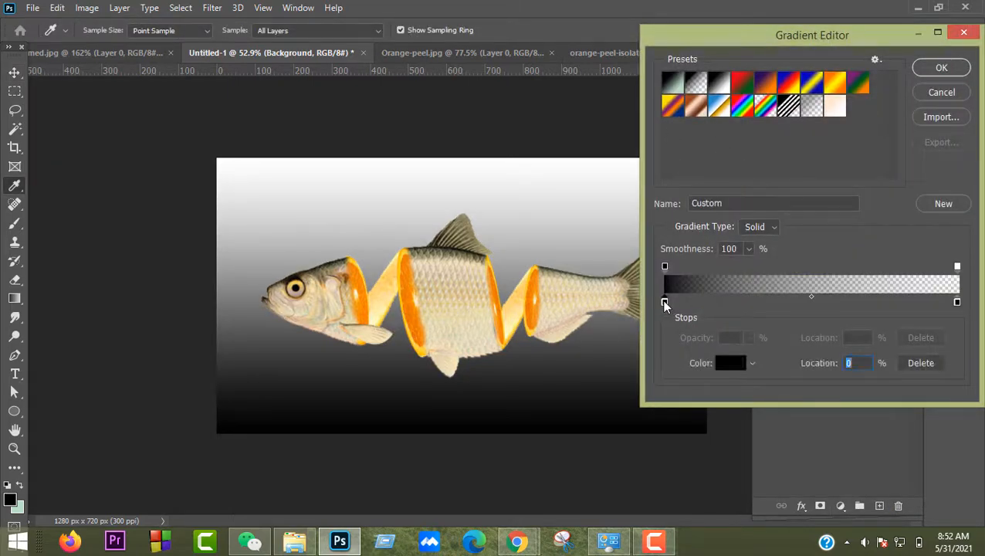
{"action": "left_click", "coordinate": [412, 277]}
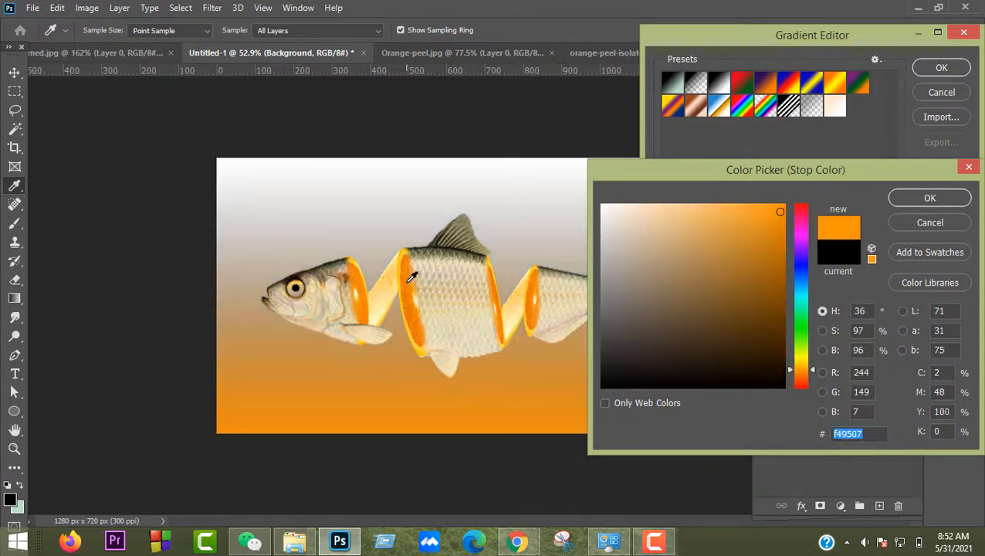
{"action": "left_click_drag", "start_coordinate": [804, 370], "coordinate": [803, 369]}
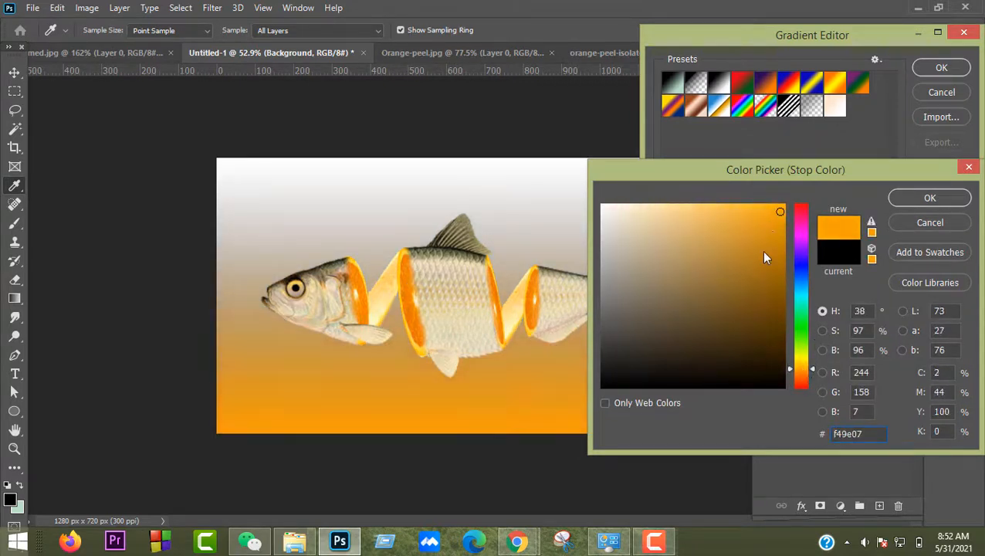
{"action": "left_click_drag", "start_coordinate": [761, 250], "coordinate": [796, 196]}
{"action": "left_click", "coordinate": [930, 199]}
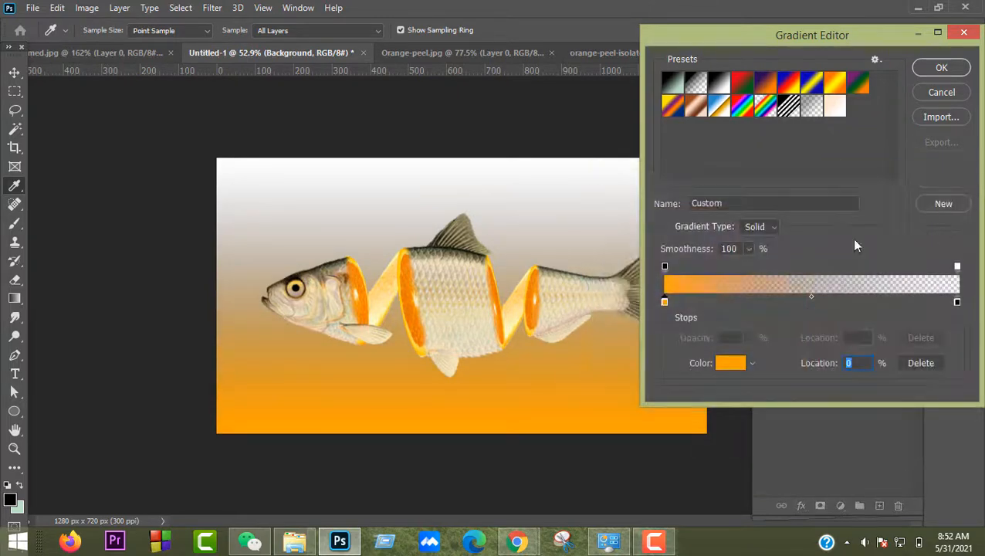
Set the gradient's end color stop to white ffffff and its starting stop to orange f59600, and accept the gradient.
{"action": "double_click", "coordinate": [957, 303]}
{"action": "left_click_drag", "start_coordinate": [680, 247], "coordinate": [558, 148]}
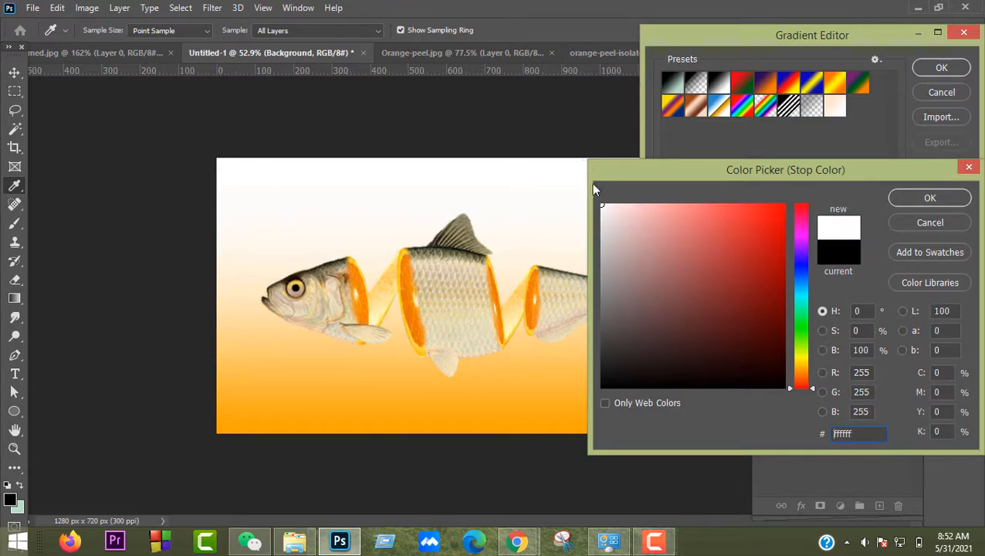
{"action": "left_click", "coordinate": [941, 198]}
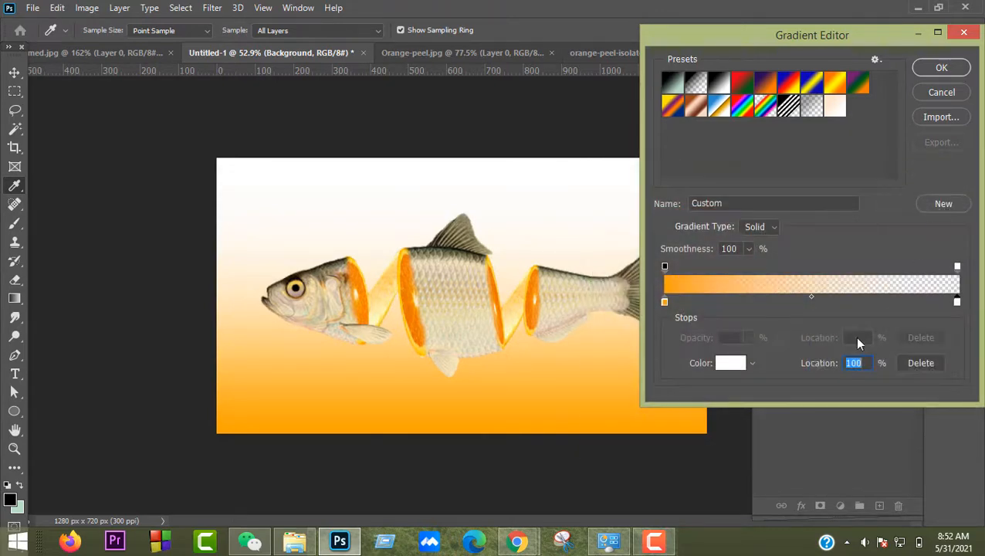
{"action": "double_click", "coordinate": [662, 300]}
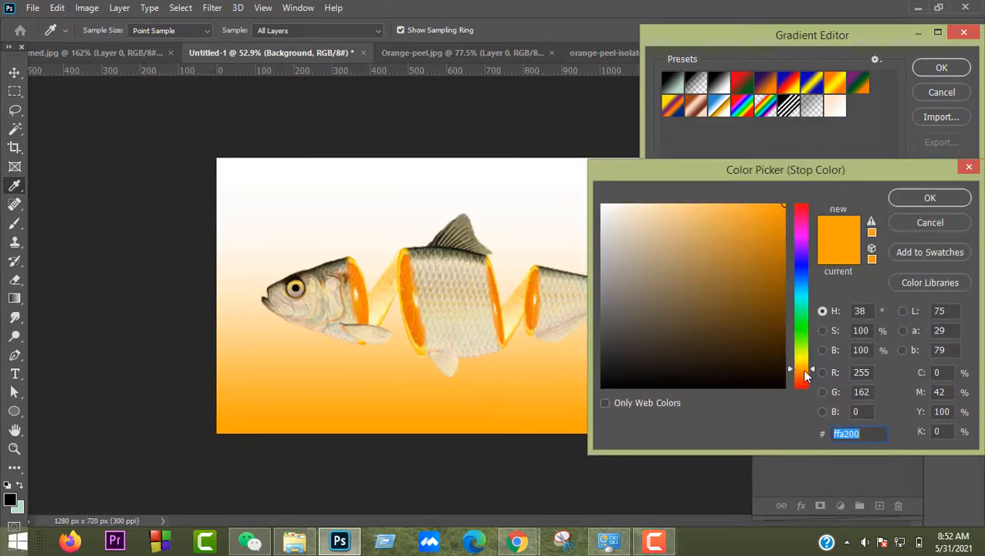
{"action": "mouse_move", "coordinate": [766, 244]}
{"action": "left_mouse_down"}
{"action": "mouse_move", "coordinate": [781, 214]}
{"action": "mouse_move", "coordinate": [808, 212]}
{"action": "left_mouse_up"}
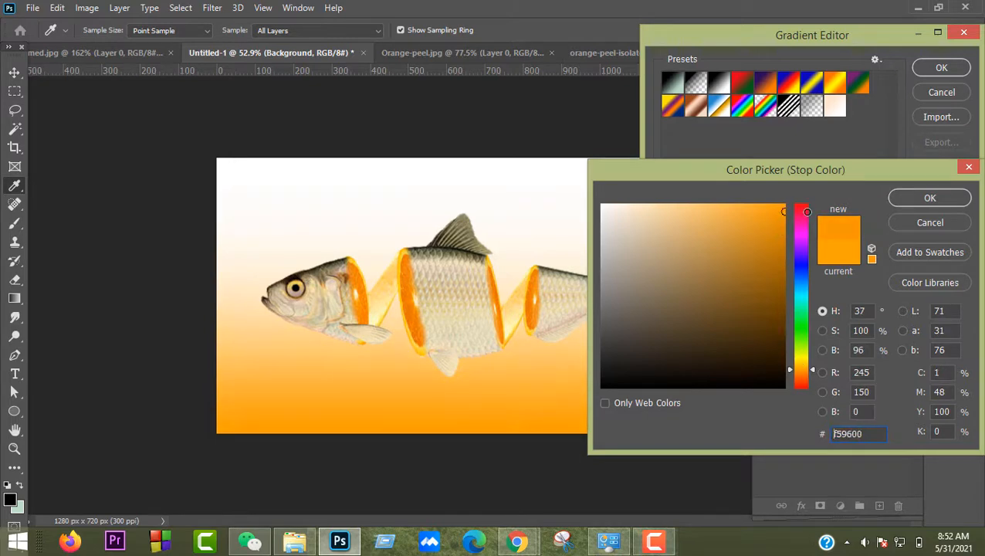
{"action": "left_click", "coordinate": [917, 197]}
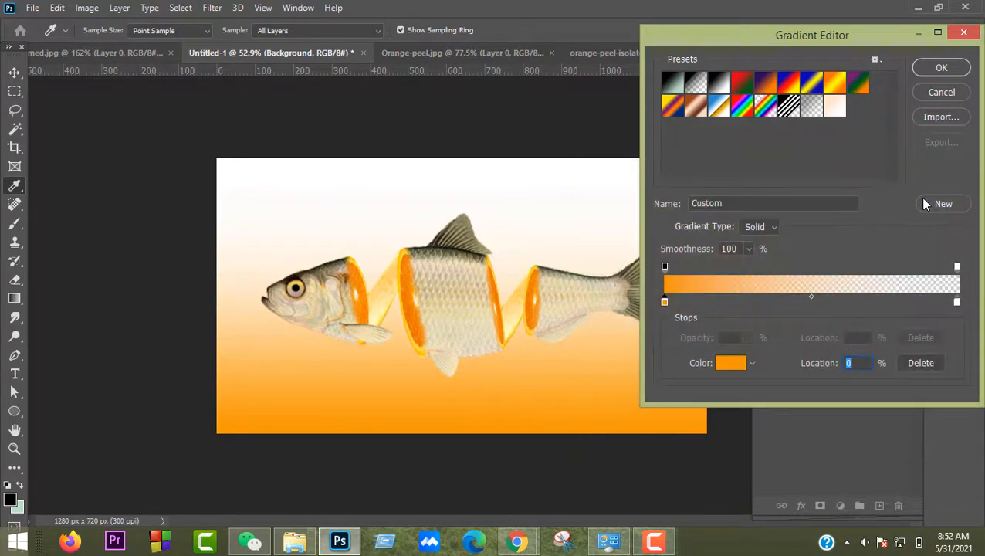
{"action": "left_click", "coordinate": [938, 74]}
Make the gradient fill radial and reversed, with its scale set to 264%.
{"action": "left_click", "coordinate": [820, 133]}
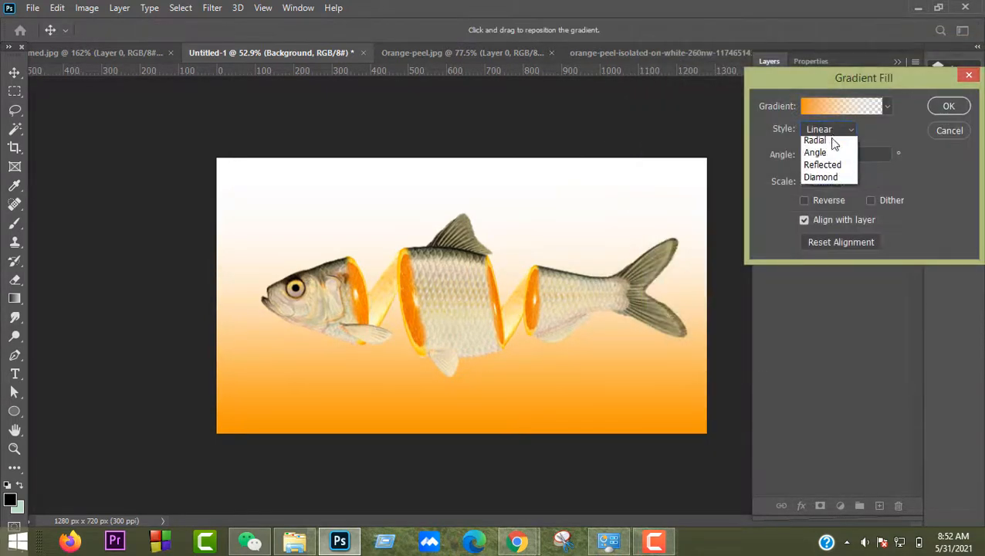
{"action": "left_click", "coordinate": [831, 152]}
{"action": "left_click", "coordinate": [803, 200]}
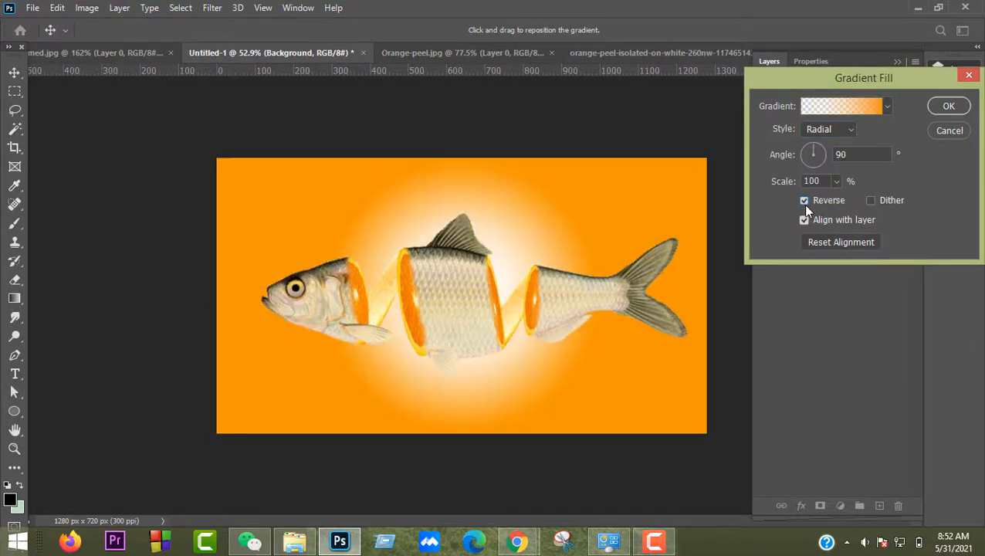
{"action": "left_click", "coordinate": [836, 181]}
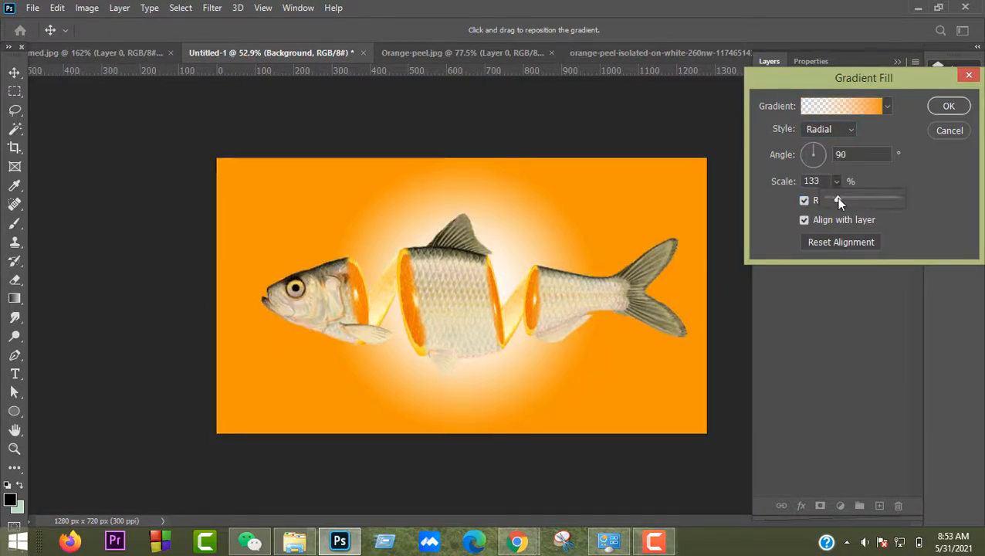
{"action": "left_click_drag", "start_coordinate": [838, 198], "coordinate": [845, 200]}
Change the gradient's white end color stop to dark orange dc9600 and accept the edited gradient.
{"action": "left_click", "coordinate": [849, 108]}
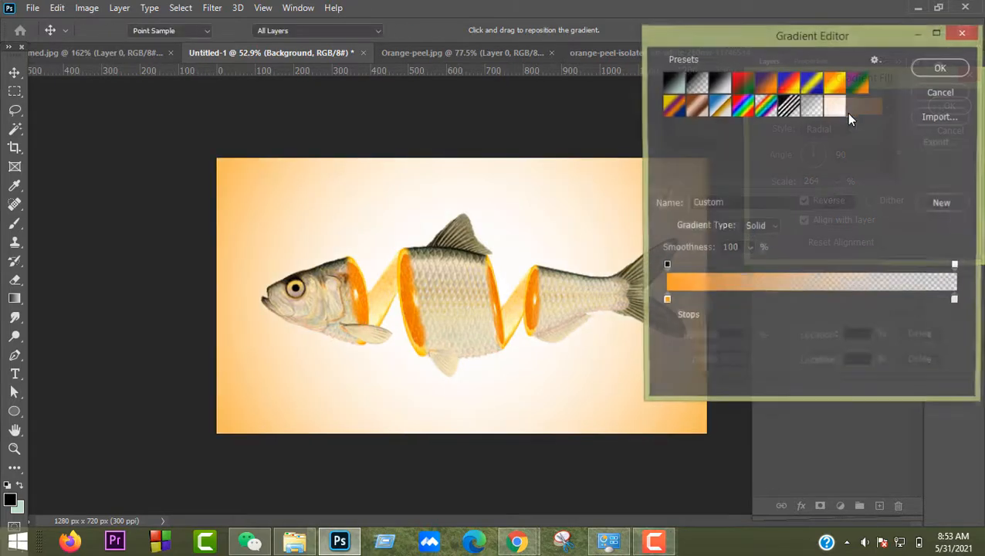
{"action": "double_click", "coordinate": [958, 303]}
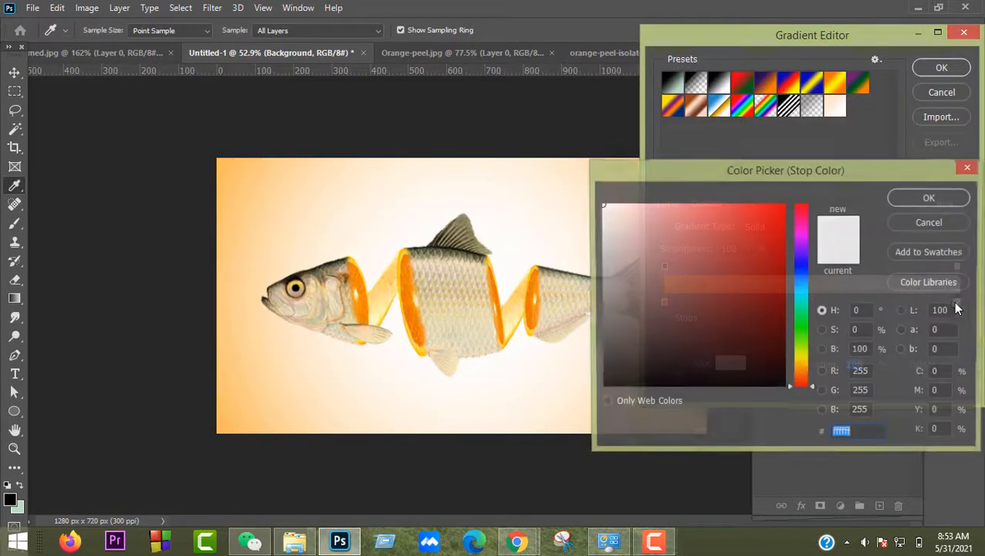
{"action": "left_click", "coordinate": [800, 374]}
{"action": "left_click_drag", "start_coordinate": [801, 369], "coordinate": [802, 368]}
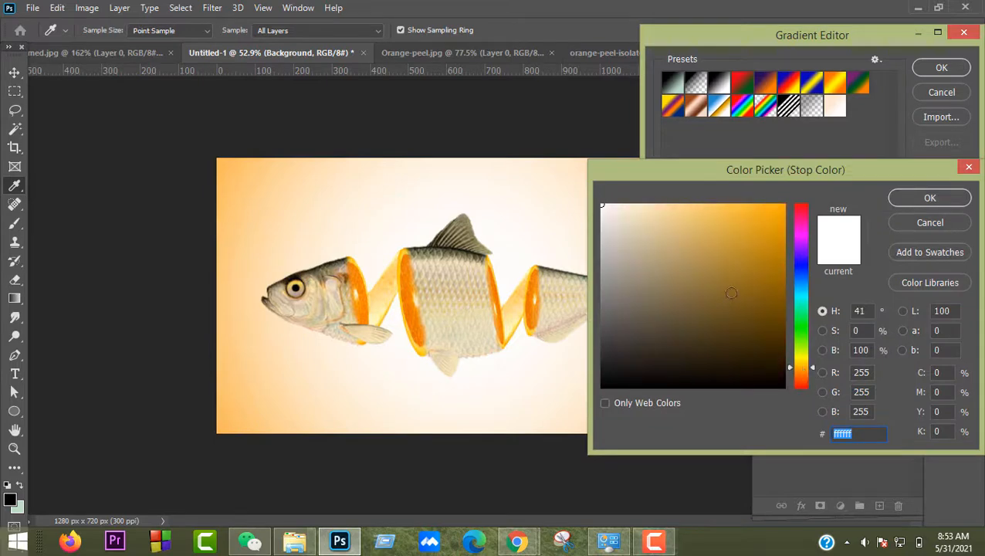
{"action": "type", "text": "dc9600"}
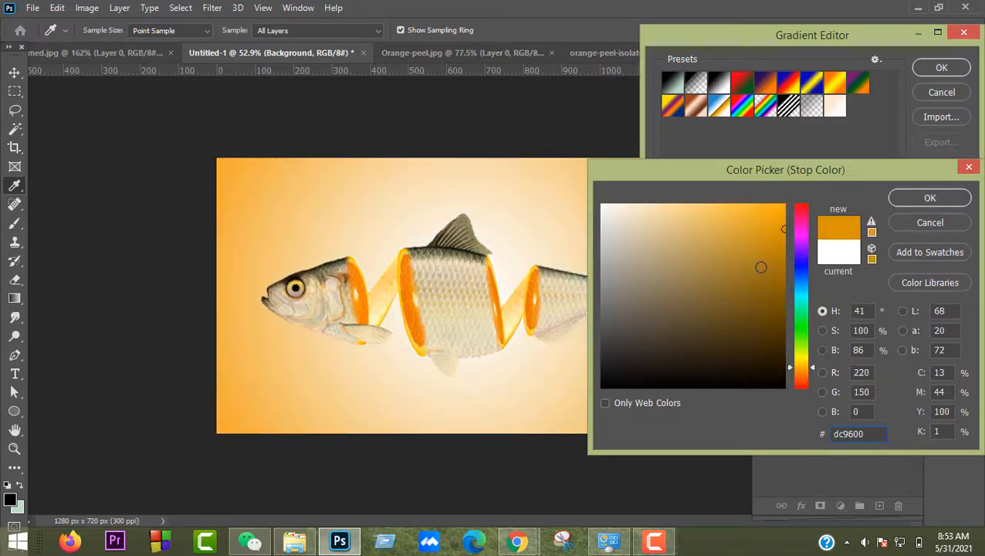
{"action": "left_click", "coordinate": [912, 198]}
{"action": "left_click", "coordinate": [940, 68]}
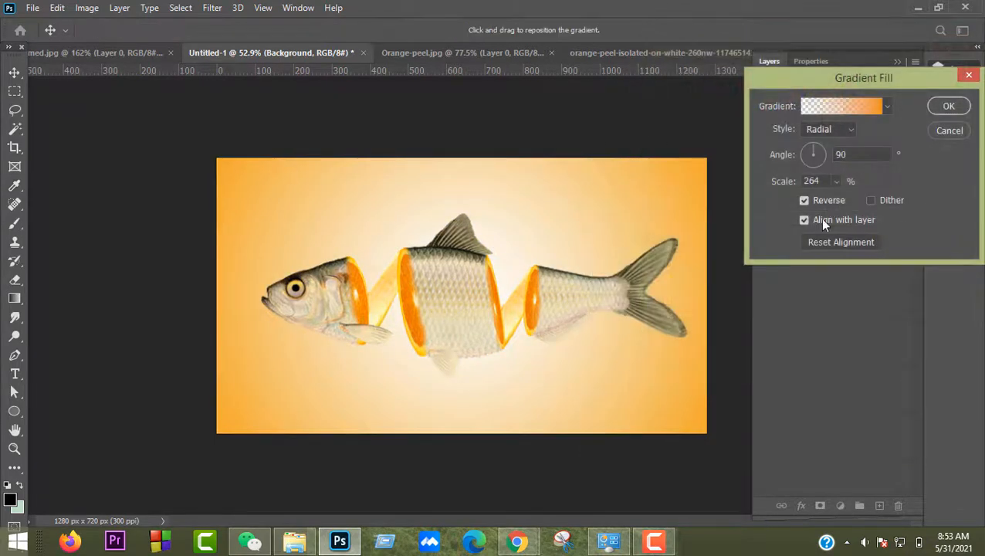
Increase the radial gradient fill's scale to about 396% and accept the fill settings.
{"action": "left_click", "coordinate": [837, 180]}
{"action": "left_click_drag", "start_coordinate": [838, 200], "coordinate": [842, 202]}
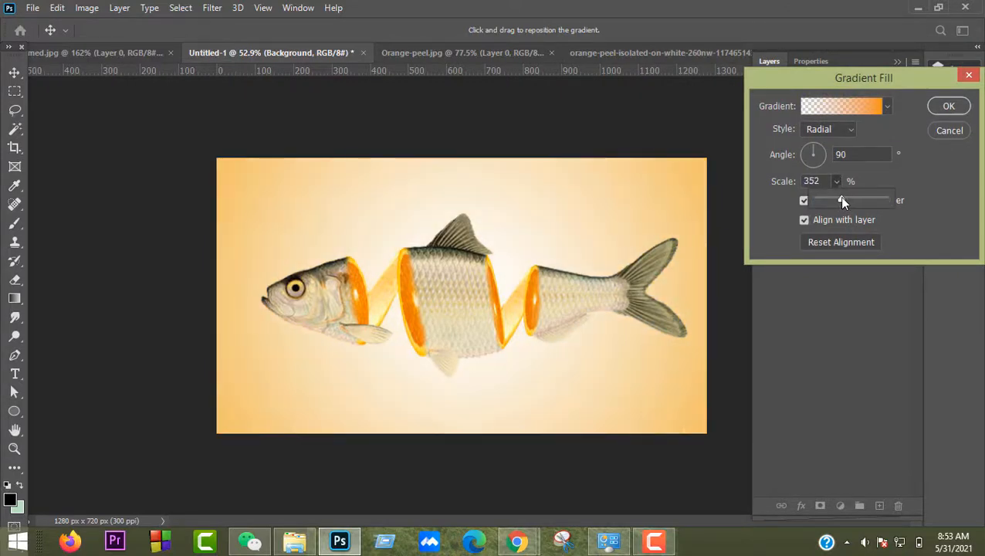
{"action": "left_click", "coordinate": [949, 106]}
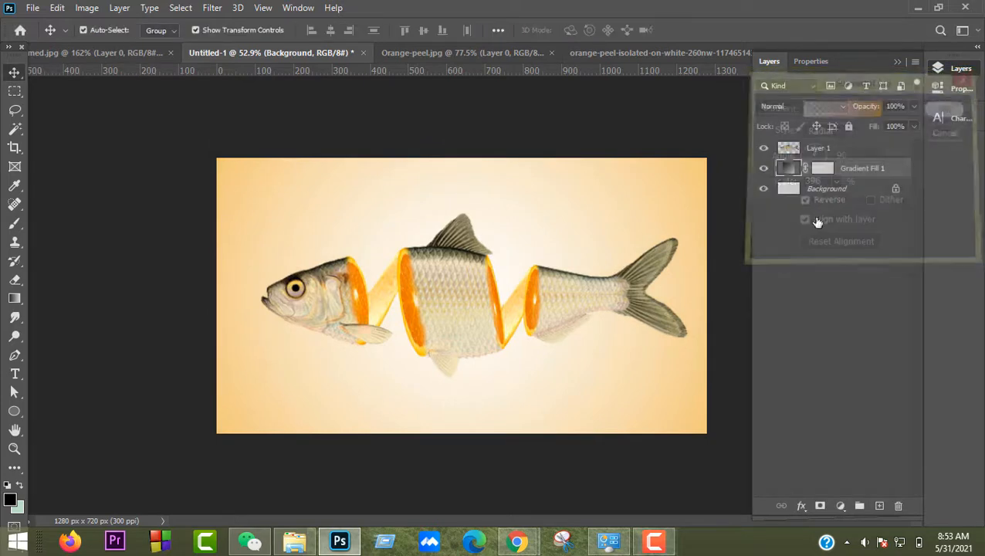
{"action": "left_click", "coordinate": [21, 73]}
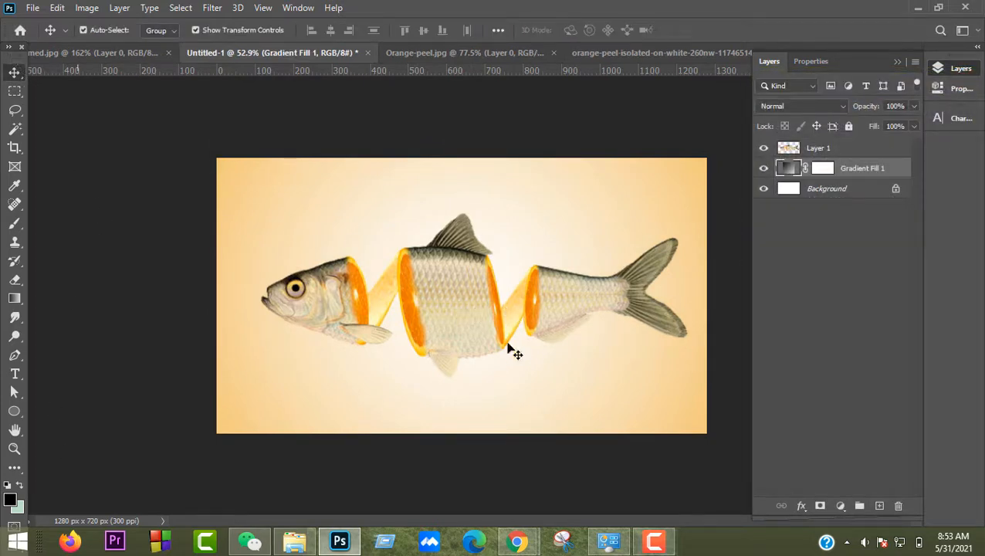
Open the fish layer in the Camera Raw Filter and set Exposure to -0.15 and Contrast to +18.
{"action": "left_click", "coordinate": [473, 314]}
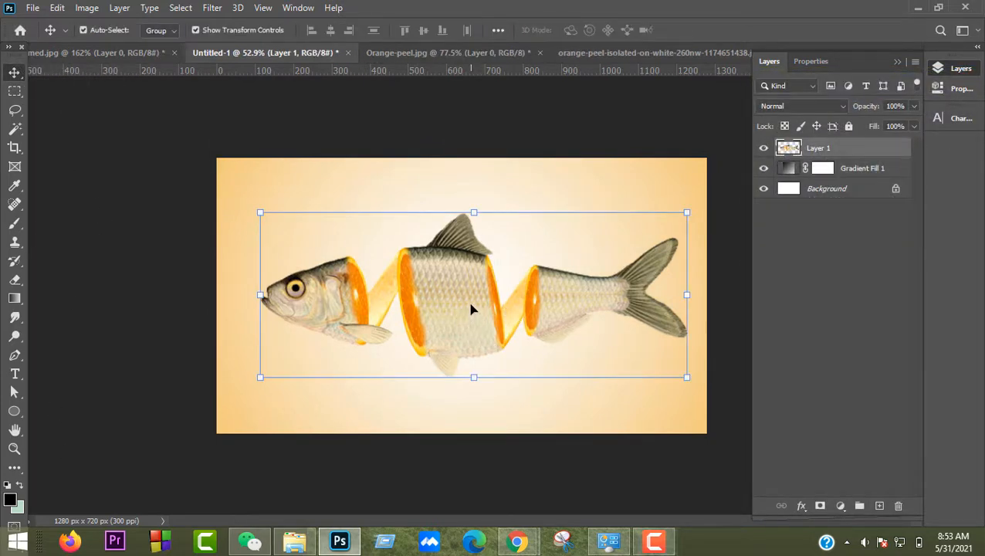
{"action": "scroll", "coordinate": [471, 309], "scroll_direction": "down", "scroll_amount": 3}
{"action": "scroll", "coordinate": [467, 302], "scroll_direction": "up", "scroll_amount": 6}
{"action": "scroll", "coordinate": [465, 313], "scroll_direction": "down", "scroll_amount": 2}
{"action": "left_click", "coordinate": [463, 299]}
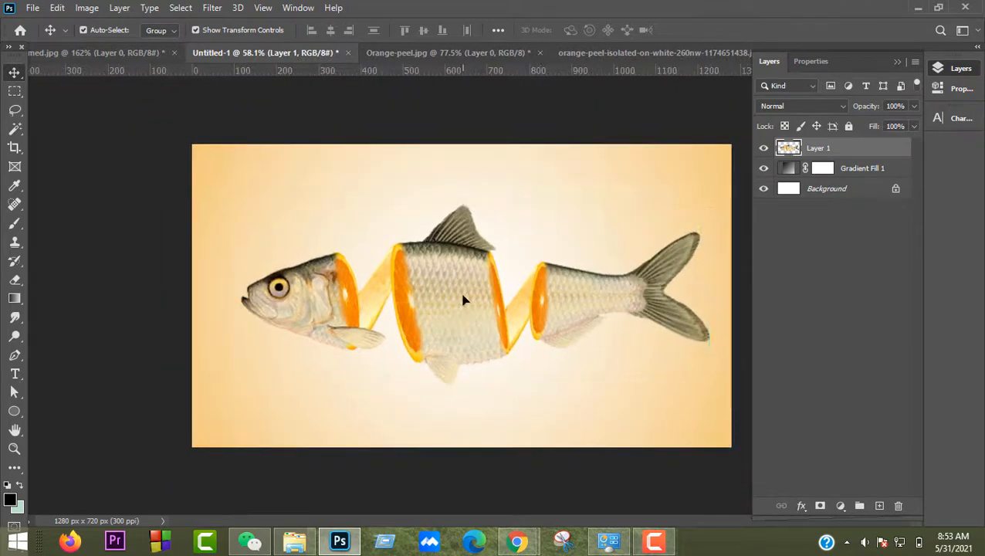
{"action": "left_click", "coordinate": [214, 8]}
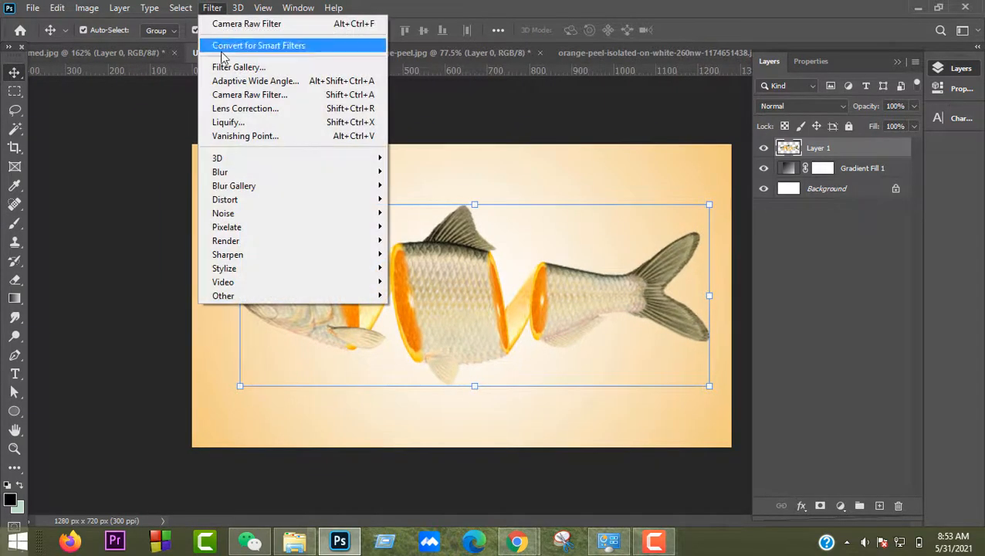
{"action": "left_click", "coordinate": [229, 94]}
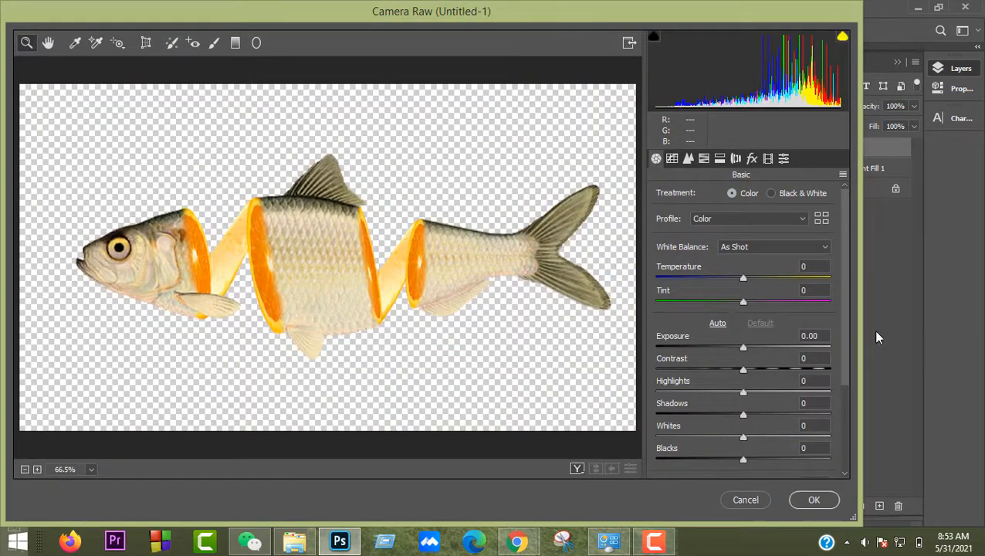
{"action": "left_click_drag", "start_coordinate": [747, 280], "coordinate": [757, 312]}
{"action": "scroll", "coordinate": [760, 344], "scroll_direction": "down", "scroll_amount": 3}
{"action": "scroll", "coordinate": [760, 344], "scroll_direction": "up", "scroll_amount": 1}
{"action": "scroll", "coordinate": [759, 340], "scroll_direction": "down", "scroll_amount": 2}
{"action": "scroll", "coordinate": [759, 339], "scroll_direction": "up", "scroll_amount": 2}
{"action": "scroll", "coordinate": [760, 361], "scroll_direction": "down", "scroll_amount": 2}
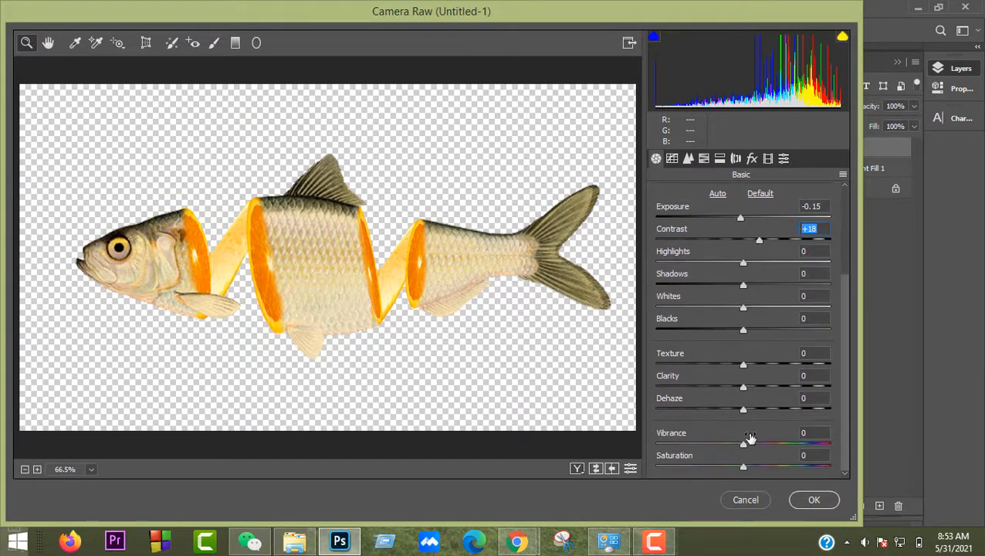
Set the fish's Vibrance to +48, Saturation to +10 and Dehaze to +32.
{"action": "left_click_drag", "start_coordinate": [752, 446], "coordinate": [783, 445]}
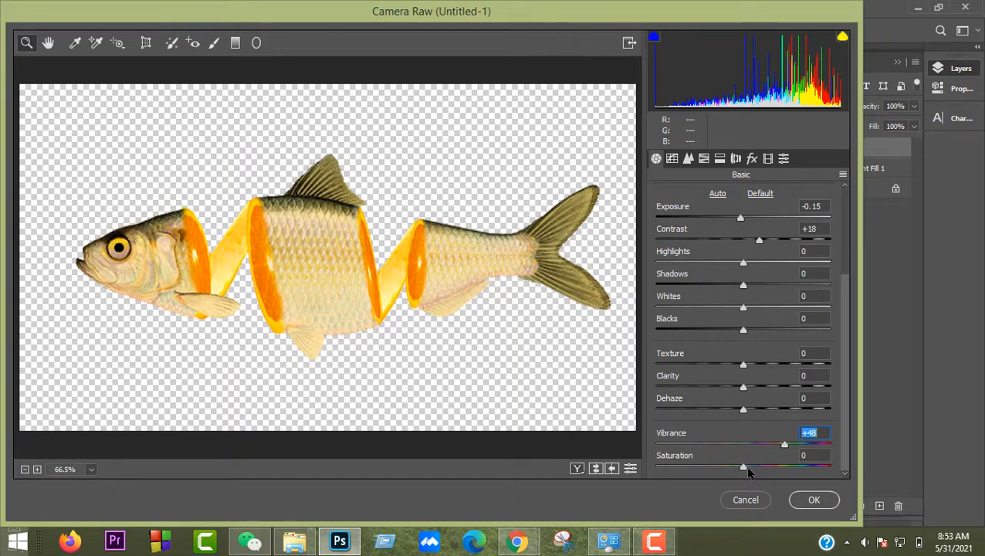
{"action": "left_click_drag", "start_coordinate": [745, 466], "coordinate": [753, 469]}
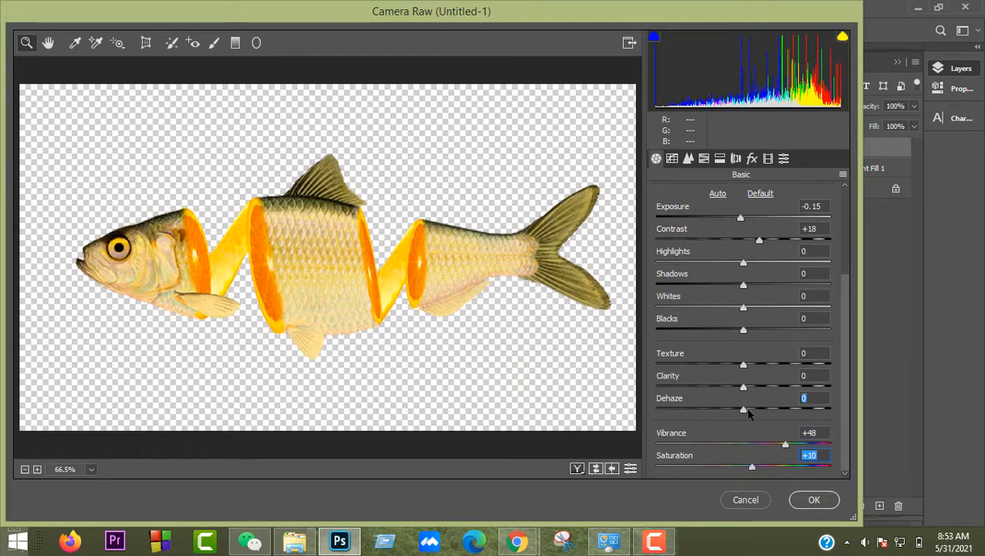
{"action": "left_click_drag", "start_coordinate": [743, 410], "coordinate": [770, 412]}
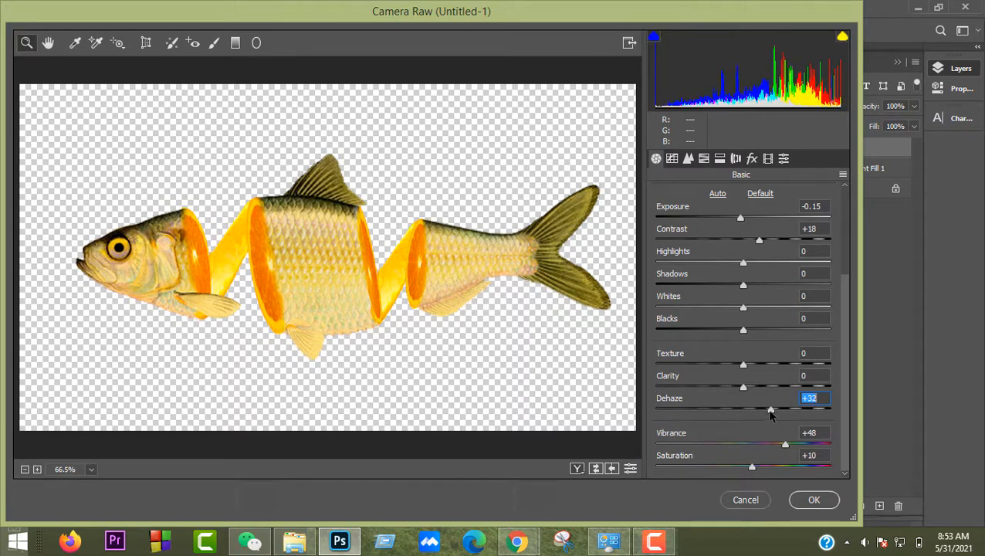
Lower the fish's Blacks to about -3 and apply the Camera Raw Filter.
{"action": "scroll", "coordinate": [765, 410], "scroll_direction": "up", "scroll_amount": 3}
{"action": "scroll", "coordinate": [751, 397], "scroll_direction": "down", "scroll_amount": 3}
{"action": "mouse_move", "coordinate": [743, 331]}
{"action": "left_mouse_down"}
{"action": "mouse_move", "coordinate": [816, 331]}
{"action": "mouse_move", "coordinate": [736, 333]}
{"action": "left_mouse_up"}
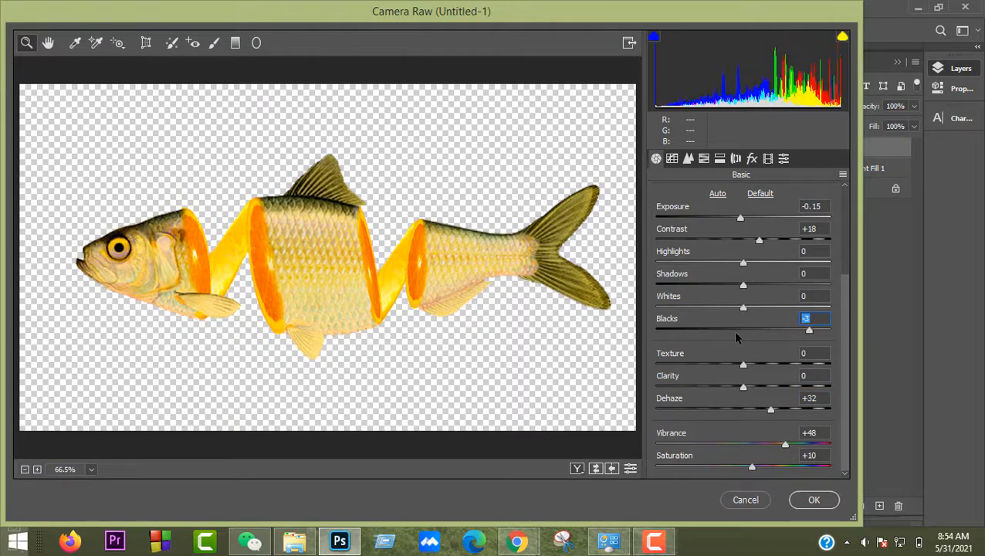
{"action": "left_click", "coordinate": [813, 499]}
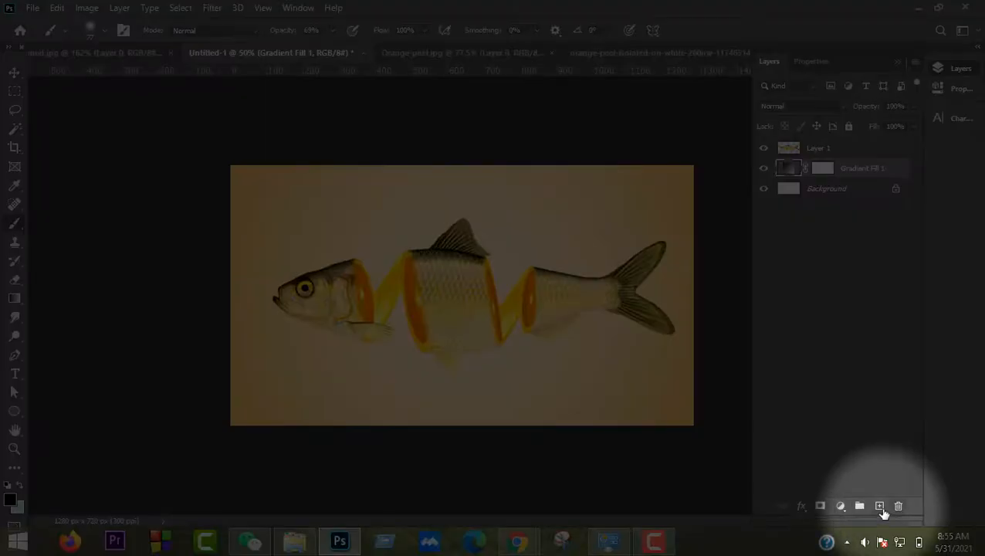
Add a new layer between the fish and the gradient fill, and set a Soft Round brush to 165 px with 0% hardness.
{"action": "left_click", "coordinate": [879, 505], "text": "ctrl"}
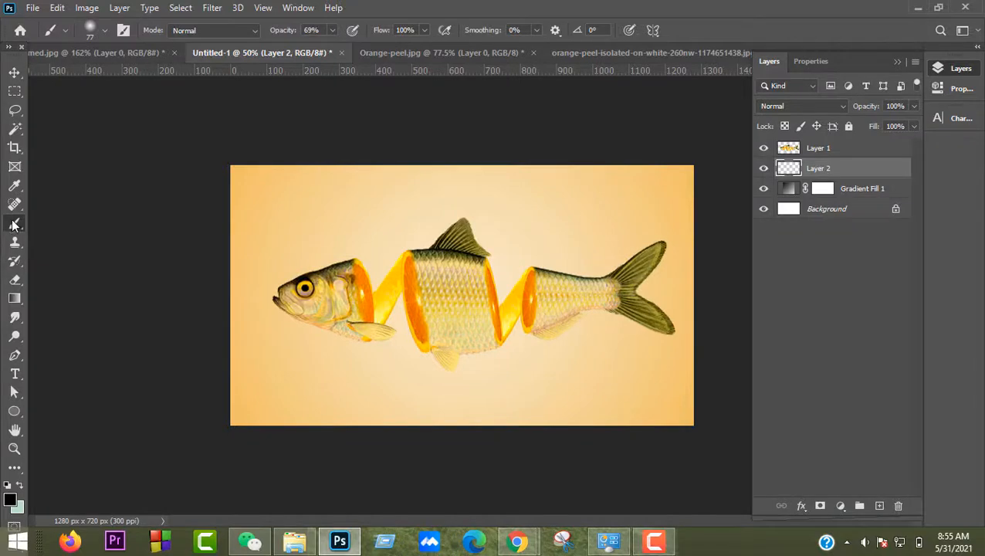
{"action": "right_click", "coordinate": [15, 224]}
{"action": "left_click", "coordinate": [49, 225]}
{"action": "left_click", "coordinate": [91, 29]}
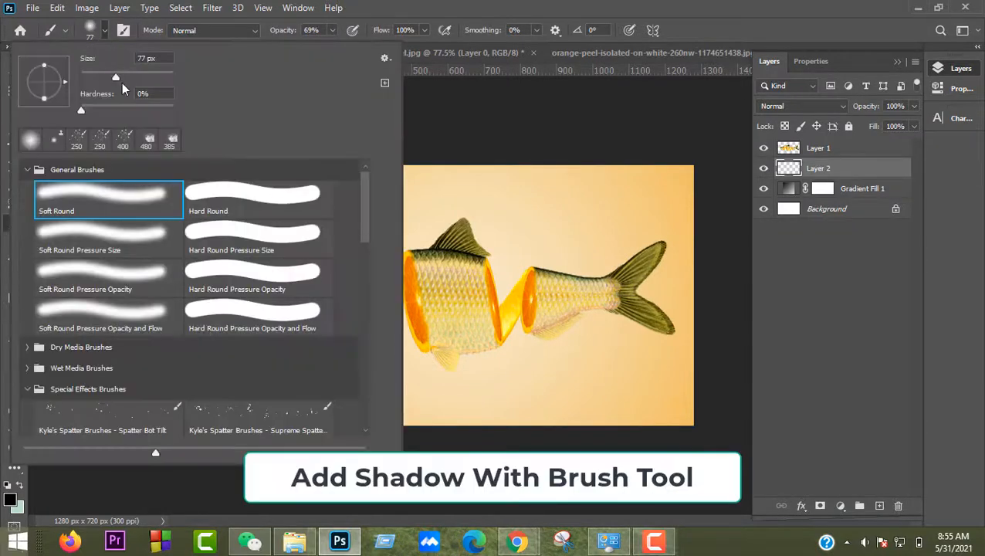
{"action": "left_click_drag", "start_coordinate": [116, 77], "coordinate": [142, 77]}
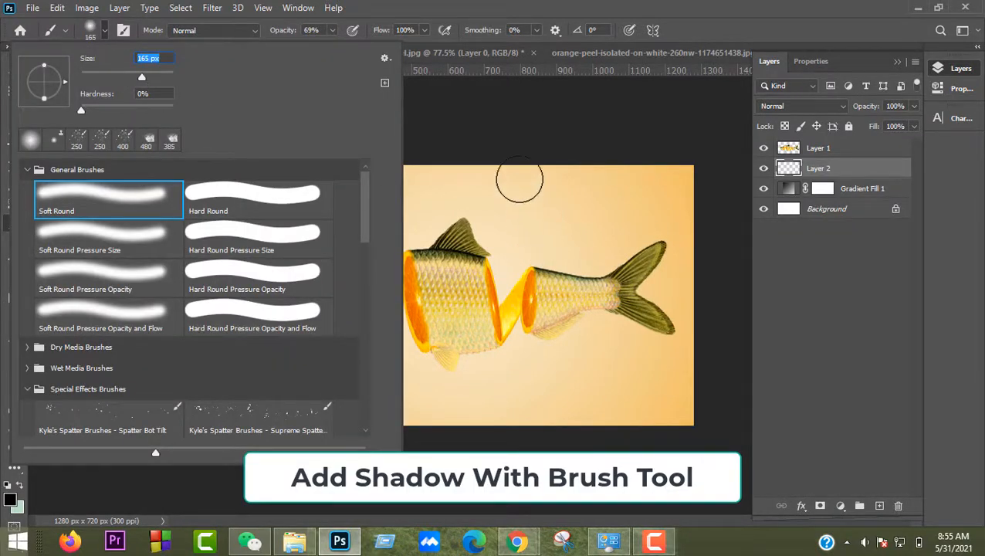
{"action": "left_click", "coordinate": [516, 128]}
Use black 000000 as the foreground color and paint a single soft dab just below the fish's belly fin.
{"action": "left_click", "coordinate": [11, 498]}
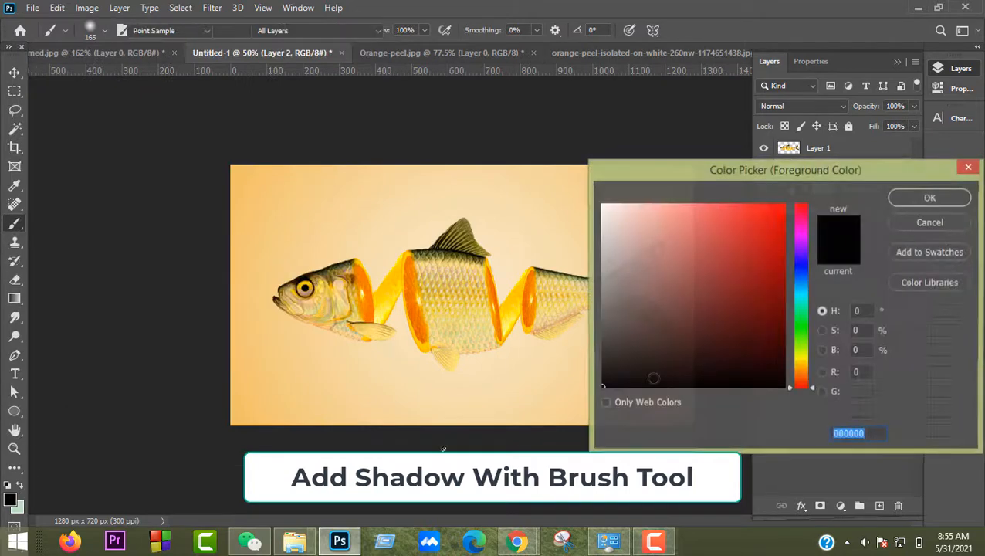
{"action": "left_click", "coordinate": [919, 197]}
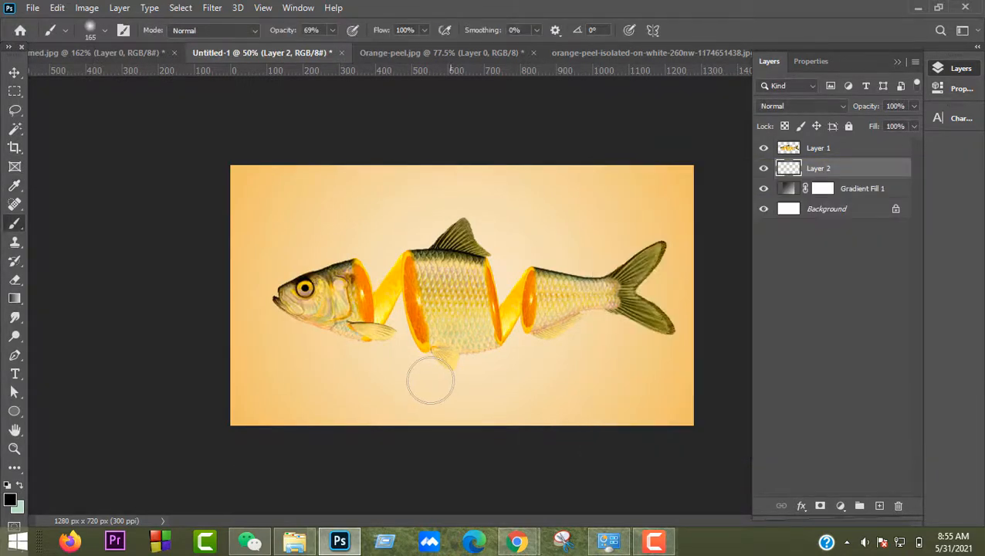
{"action": "left_click", "coordinate": [430, 379]}
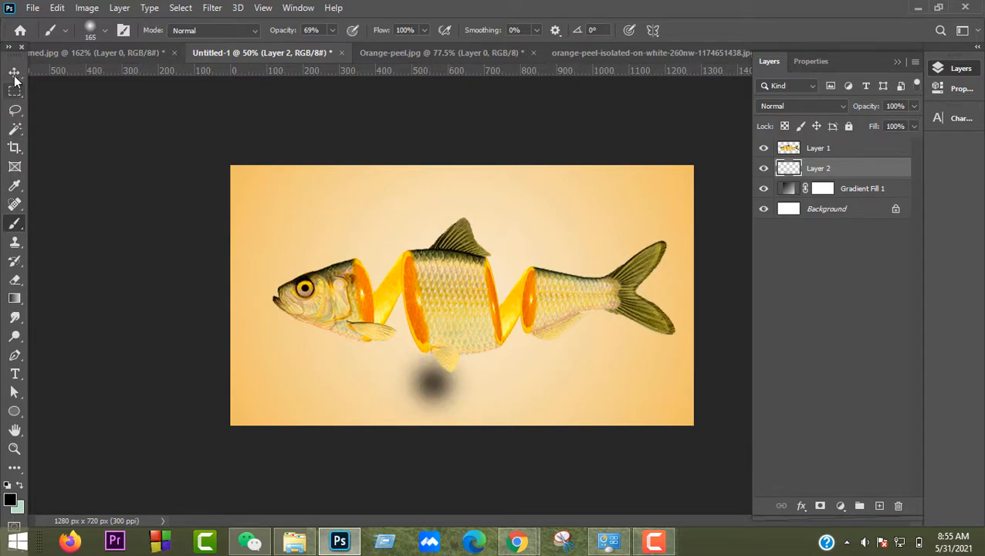
Transform the black dab into a wide, flattened shadow and place it below the fish near the canvas's lower edge.
{"action": "left_click", "coordinate": [15, 73]}
{"action": "left_click_drag", "start_coordinate": [484, 379], "coordinate": [651, 381]}
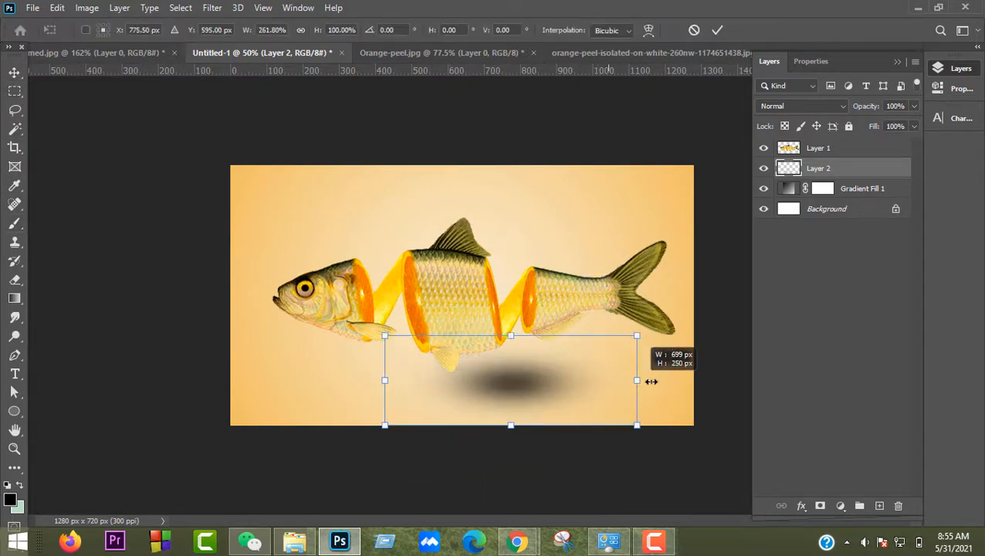
{"action": "left_click_drag", "start_coordinate": [335, 351], "coordinate": [339, 350]}
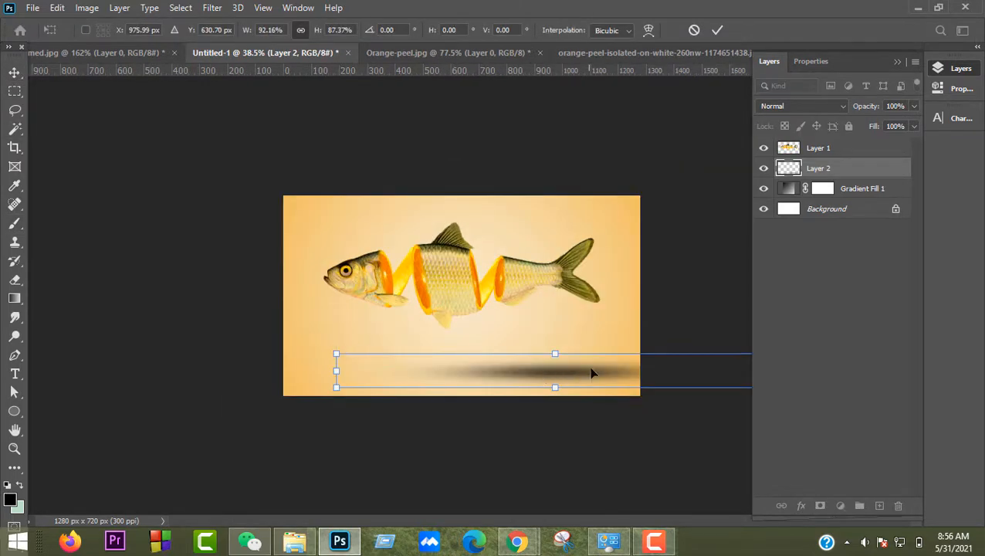
{"action": "left_click_drag", "start_coordinate": [591, 374], "coordinate": [578, 372]}
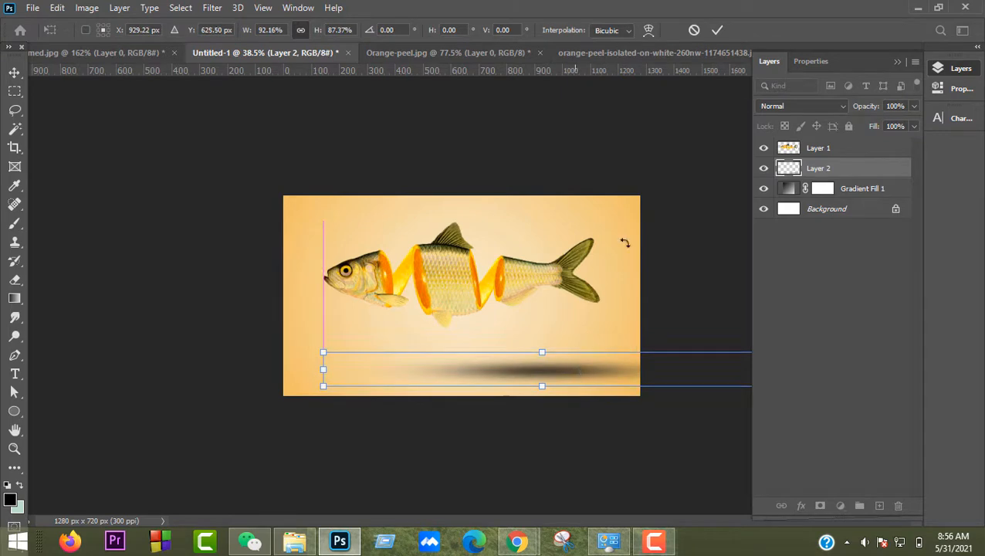
{"action": "key", "text": "Return"}
Shift the gradient fill's bright center toward the fish's head and lower the gradient layer's opacity to 82%.
{"action": "scroll", "coordinate": [582, 317], "scroll_direction": "up", "scroll_amount": 1}
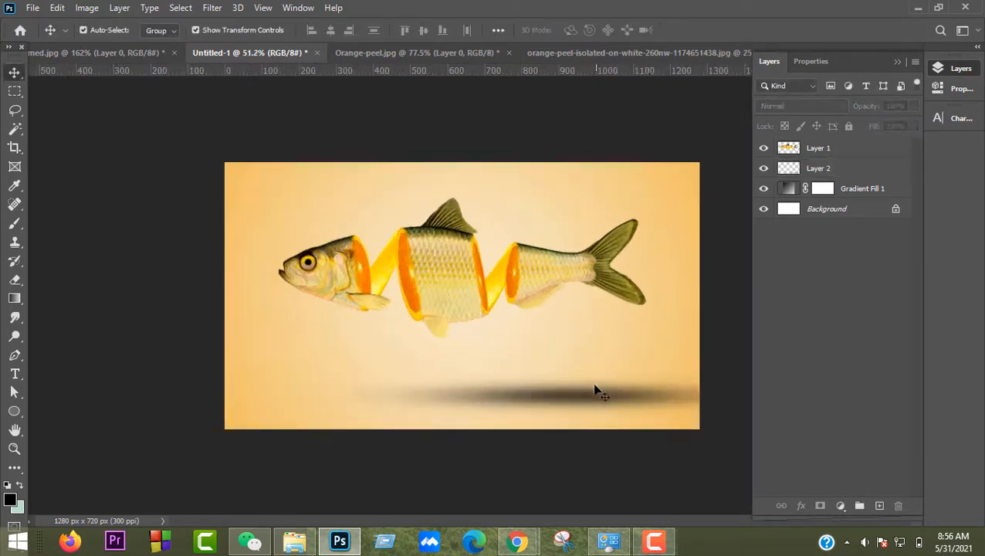
{"action": "left_click_drag", "start_coordinate": [591, 395], "coordinate": [588, 394]}
{"action": "left_click", "coordinate": [645, 160]}
{"action": "left_click", "coordinate": [492, 323]}
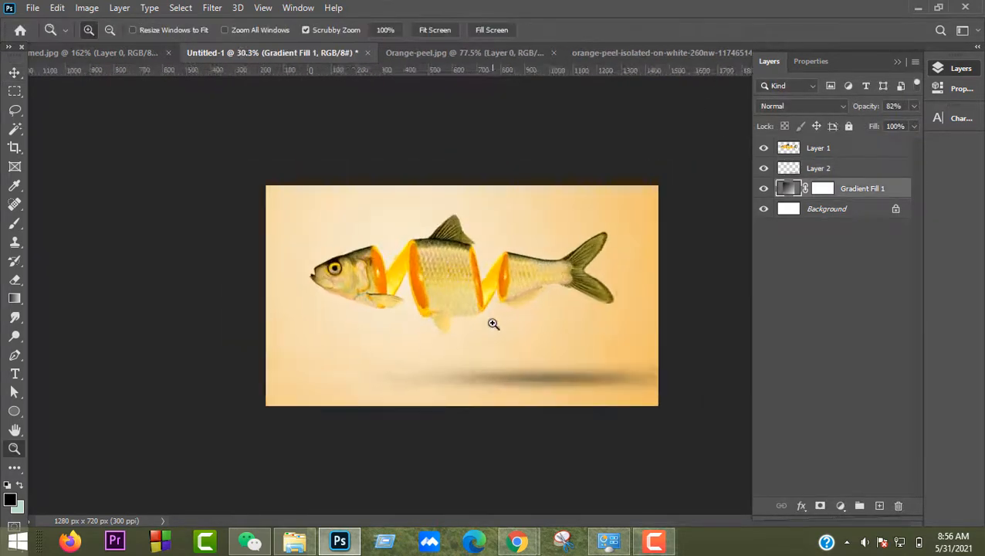
Move the fish down to the middle of the canvas, above its shadow, and deselect the layer.
{"action": "left_click", "coordinate": [14, 73]}
{"action": "left_click_drag", "start_coordinate": [446, 272], "coordinate": [457, 298]}
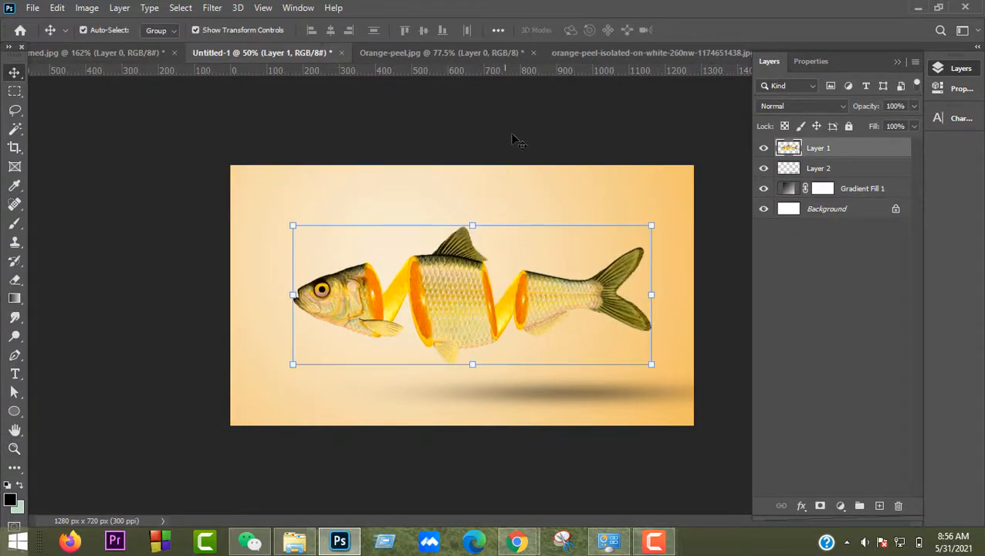
{"action": "left_click", "coordinate": [515, 137]}
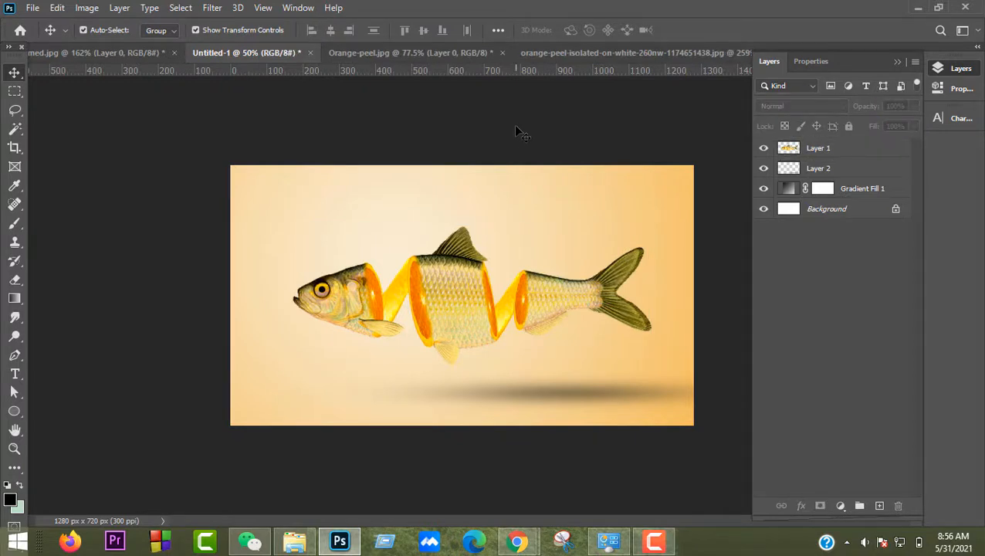
Examine the finished composite in full-screen view at different magnifications, and leave full-screen view.
{"action": "key", "text": "f"}
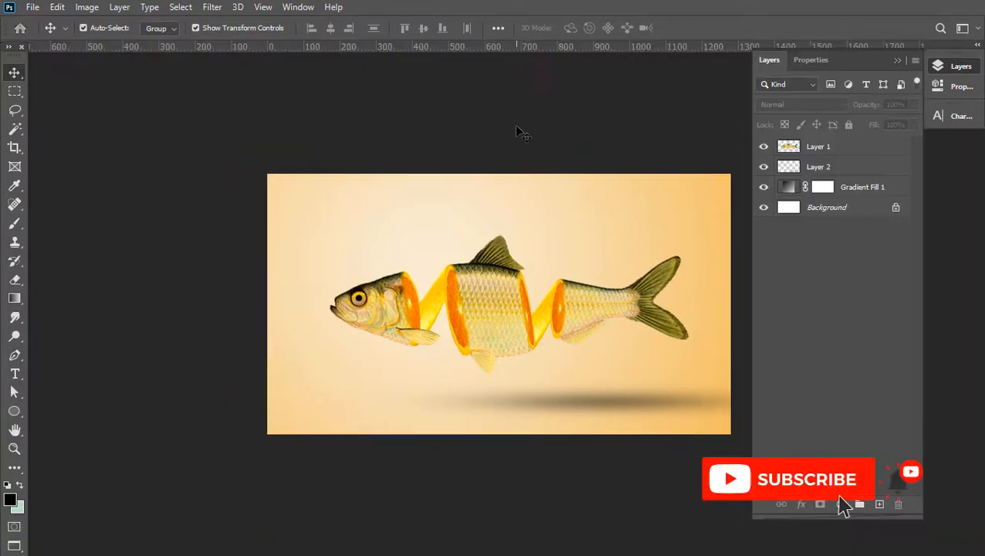
{"action": "key", "text": "f"}
{"action": "key", "text": "ctrl+plus"}
{"action": "key", "text": "ctrl+plus"}
{"action": "key", "text": "ctrl+plus"}
{"action": "key", "text": "ctrl+plus"}
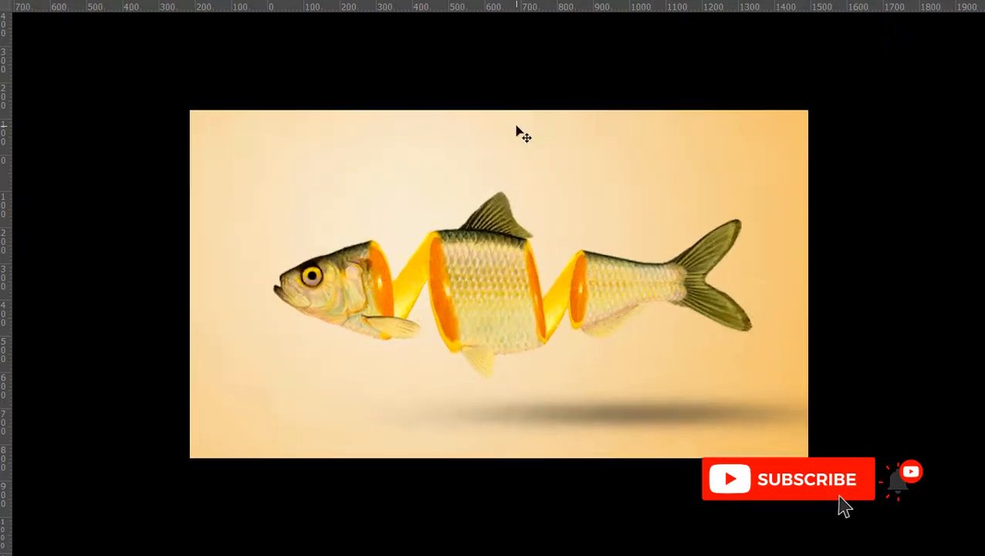
{"action": "key", "text": "ctrl+minus"}
{"action": "key", "text": "ctrl+minus"}
{"action": "key", "text": "ctrl+minus"}
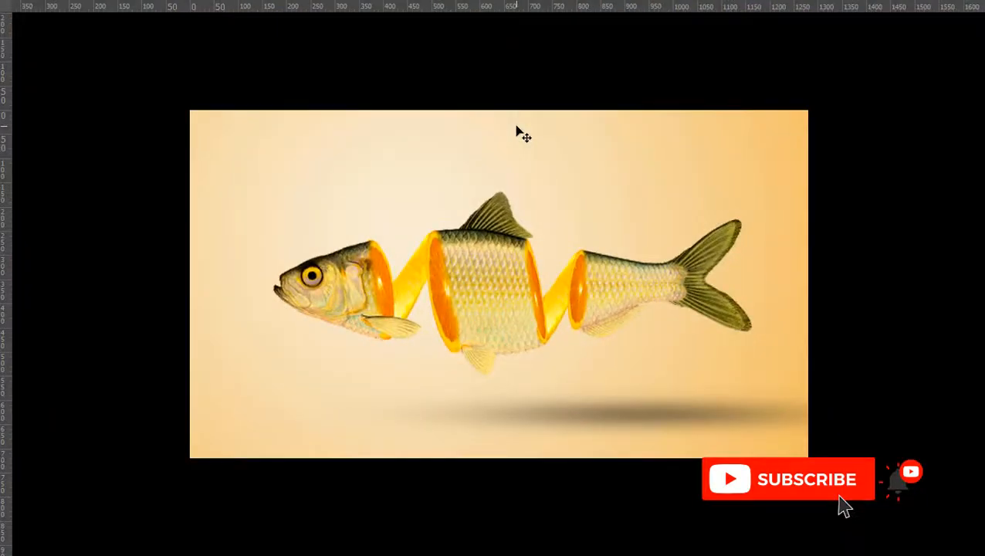
{"action": "key", "text": "f"}
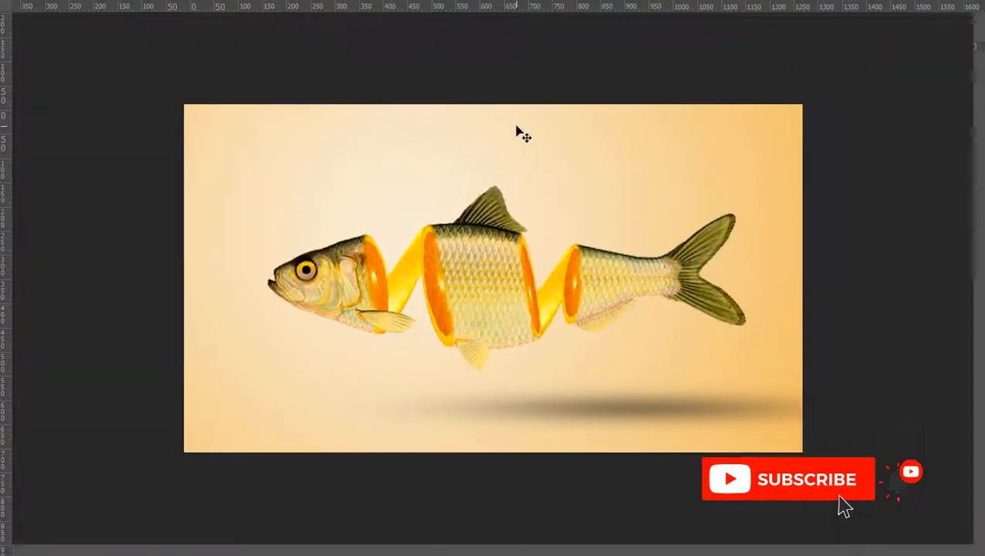